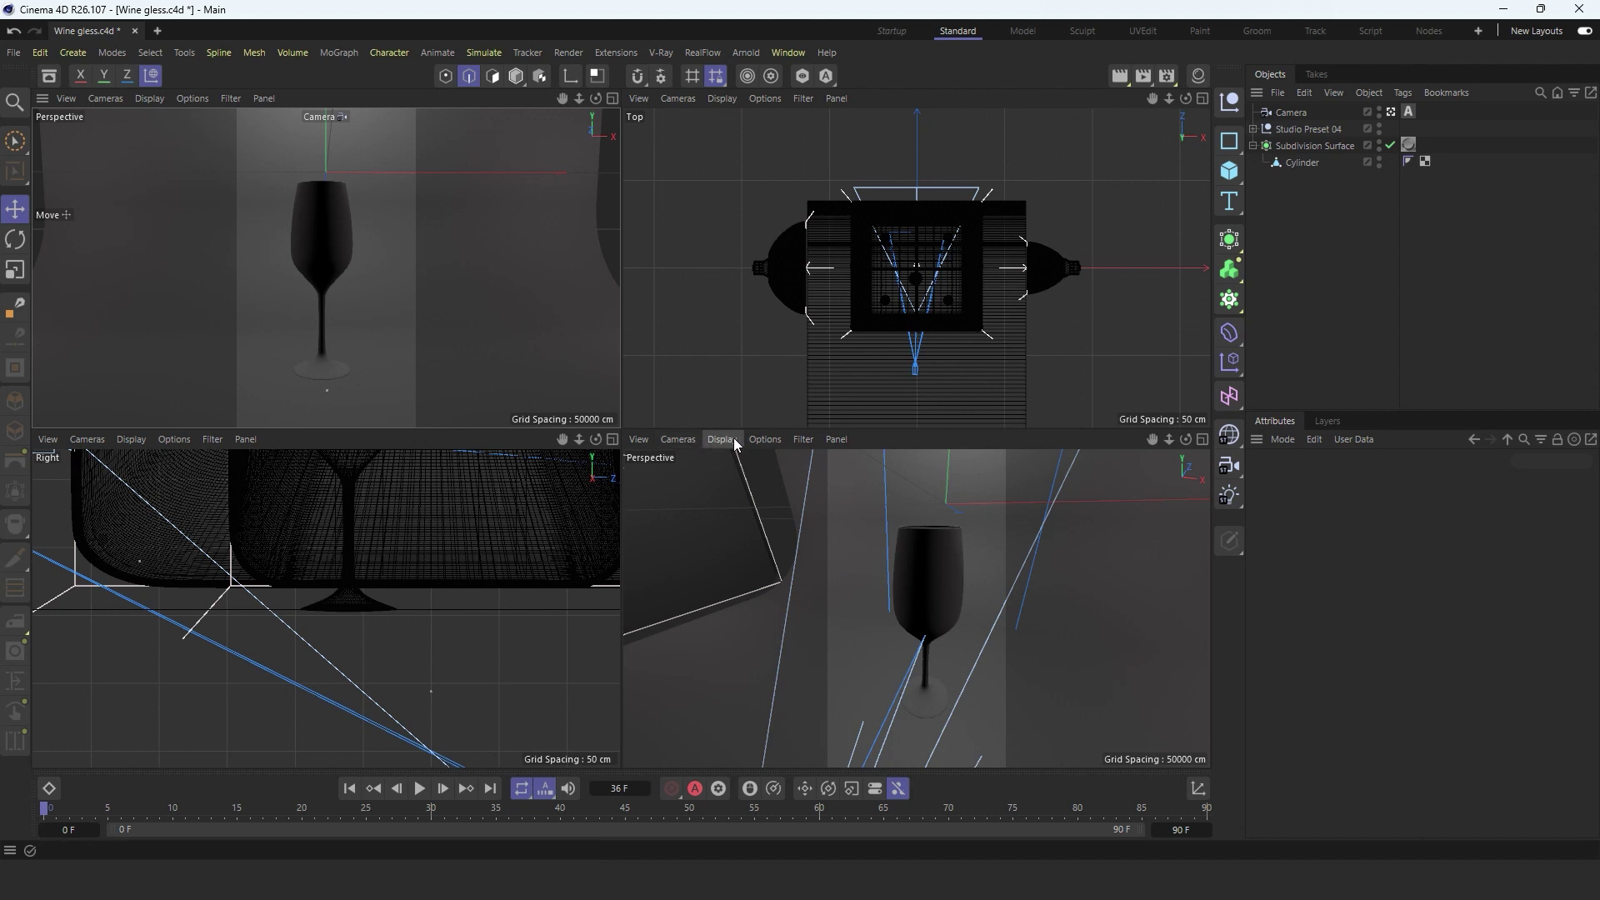
Step: Switch the bottom-right view to Front projection and maximize the Perspective view
left_click(680, 439)
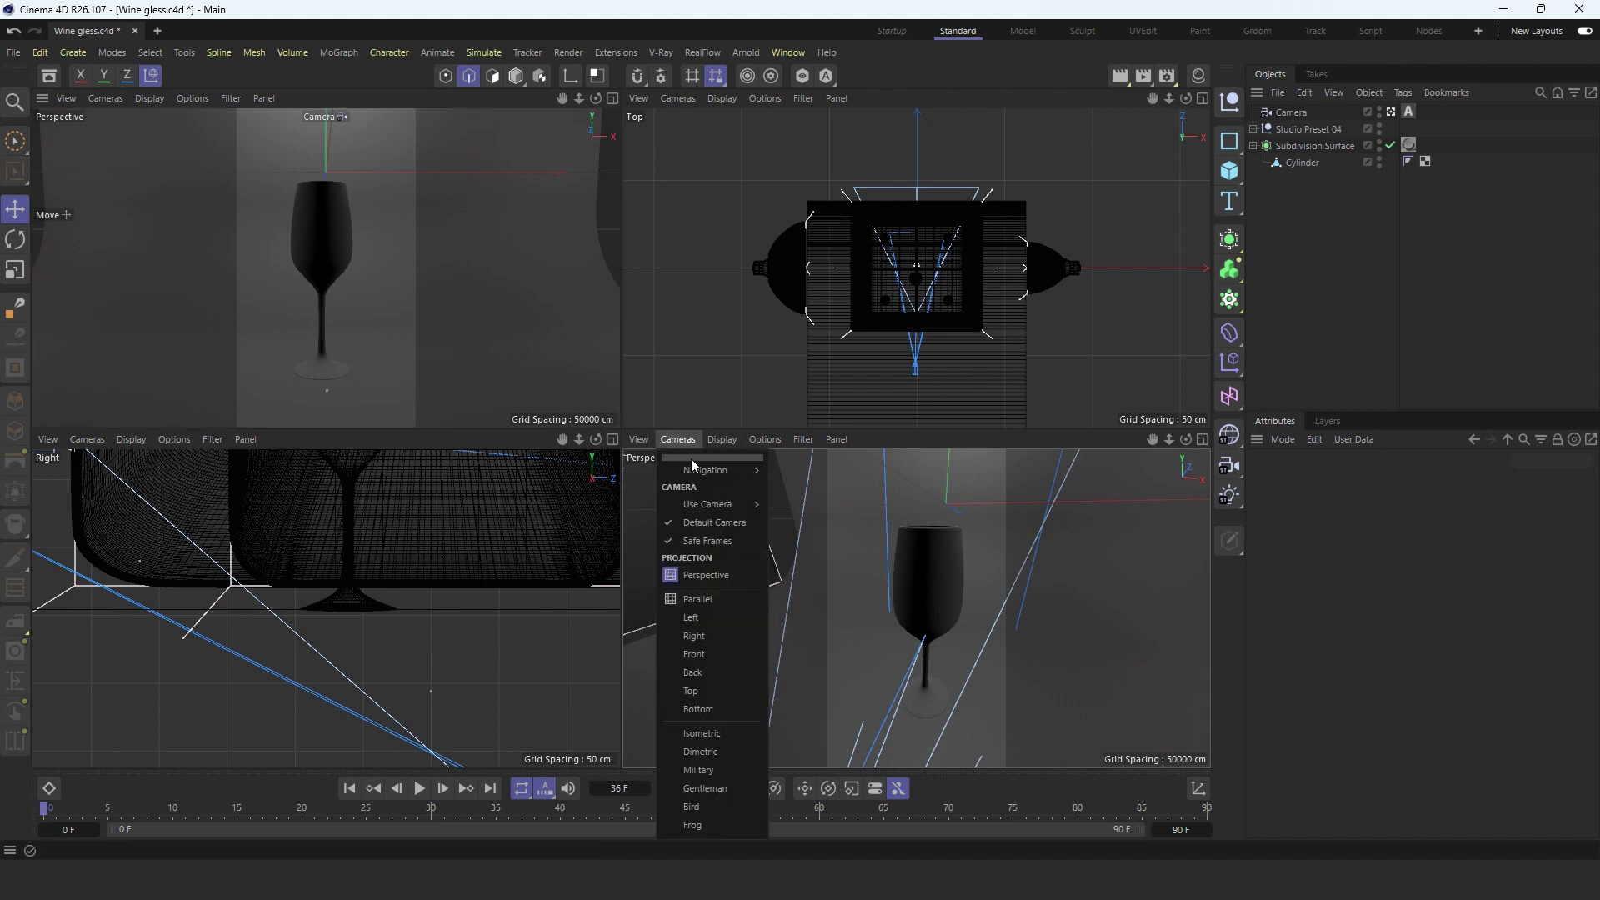
left_click(697, 654)
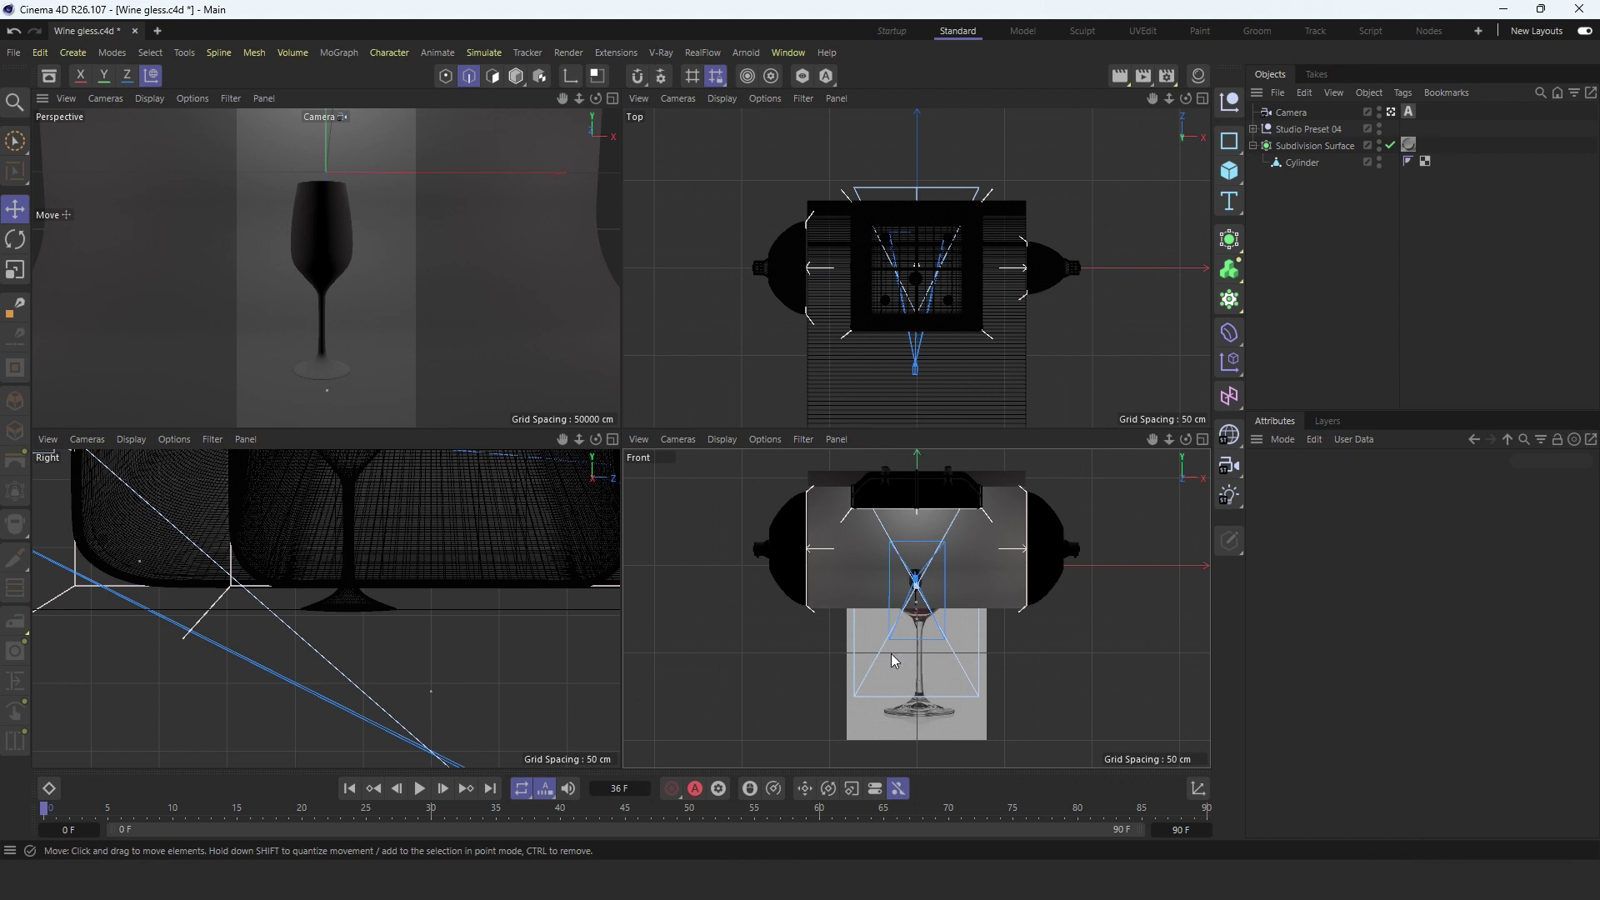
middle_click(310, 261)
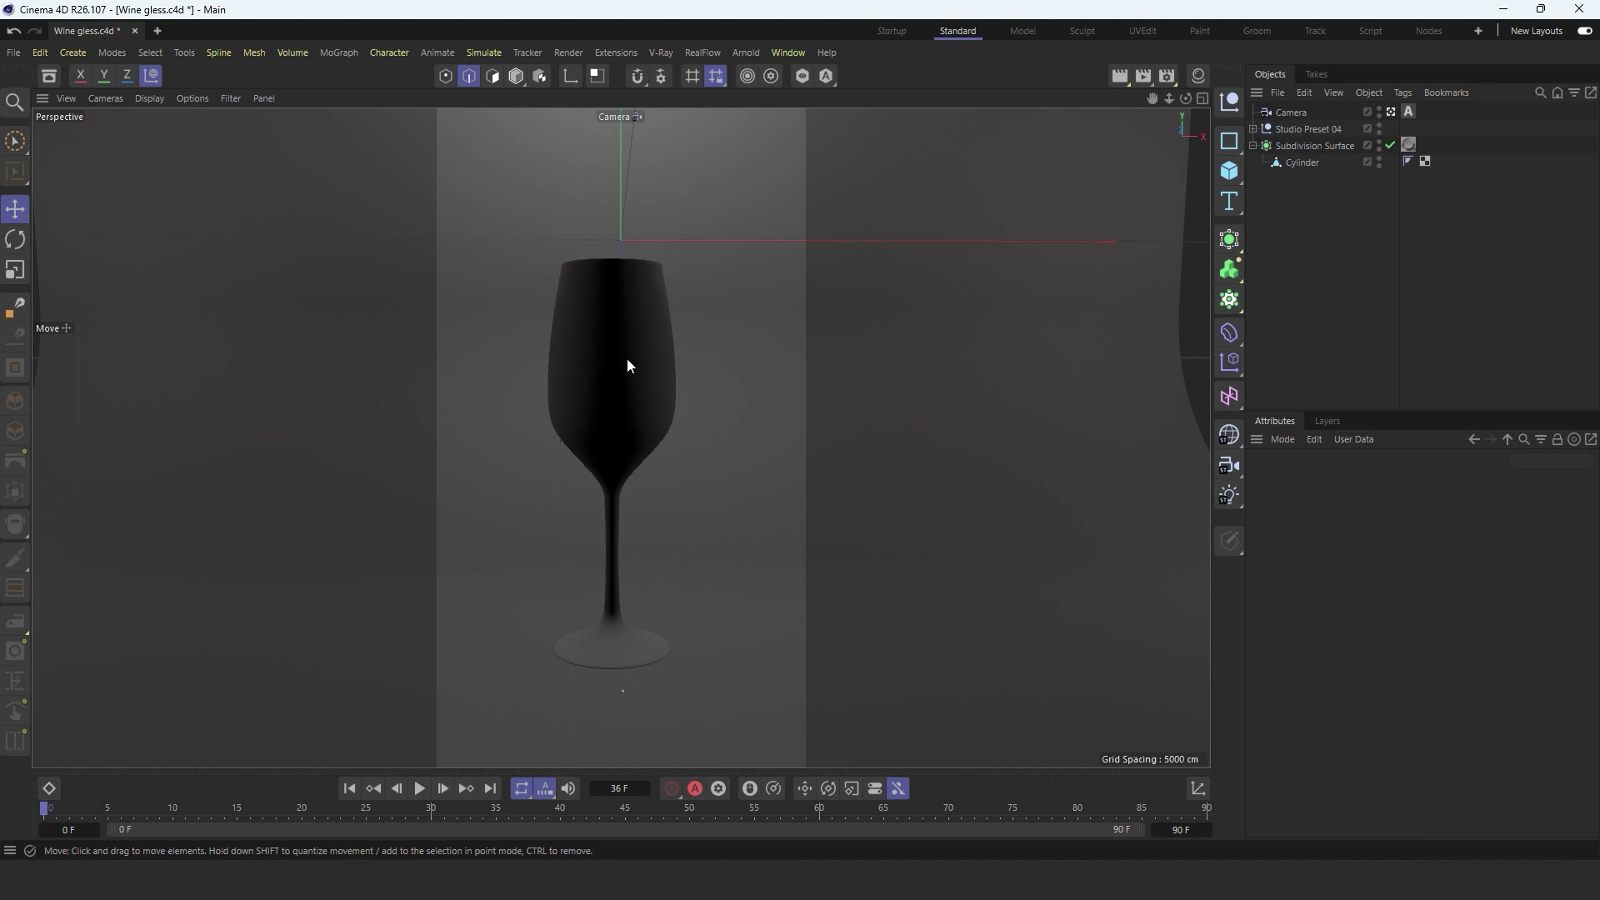
Step: Add a RealFlow Scene and return to the four-view layout
left_click(701, 52)
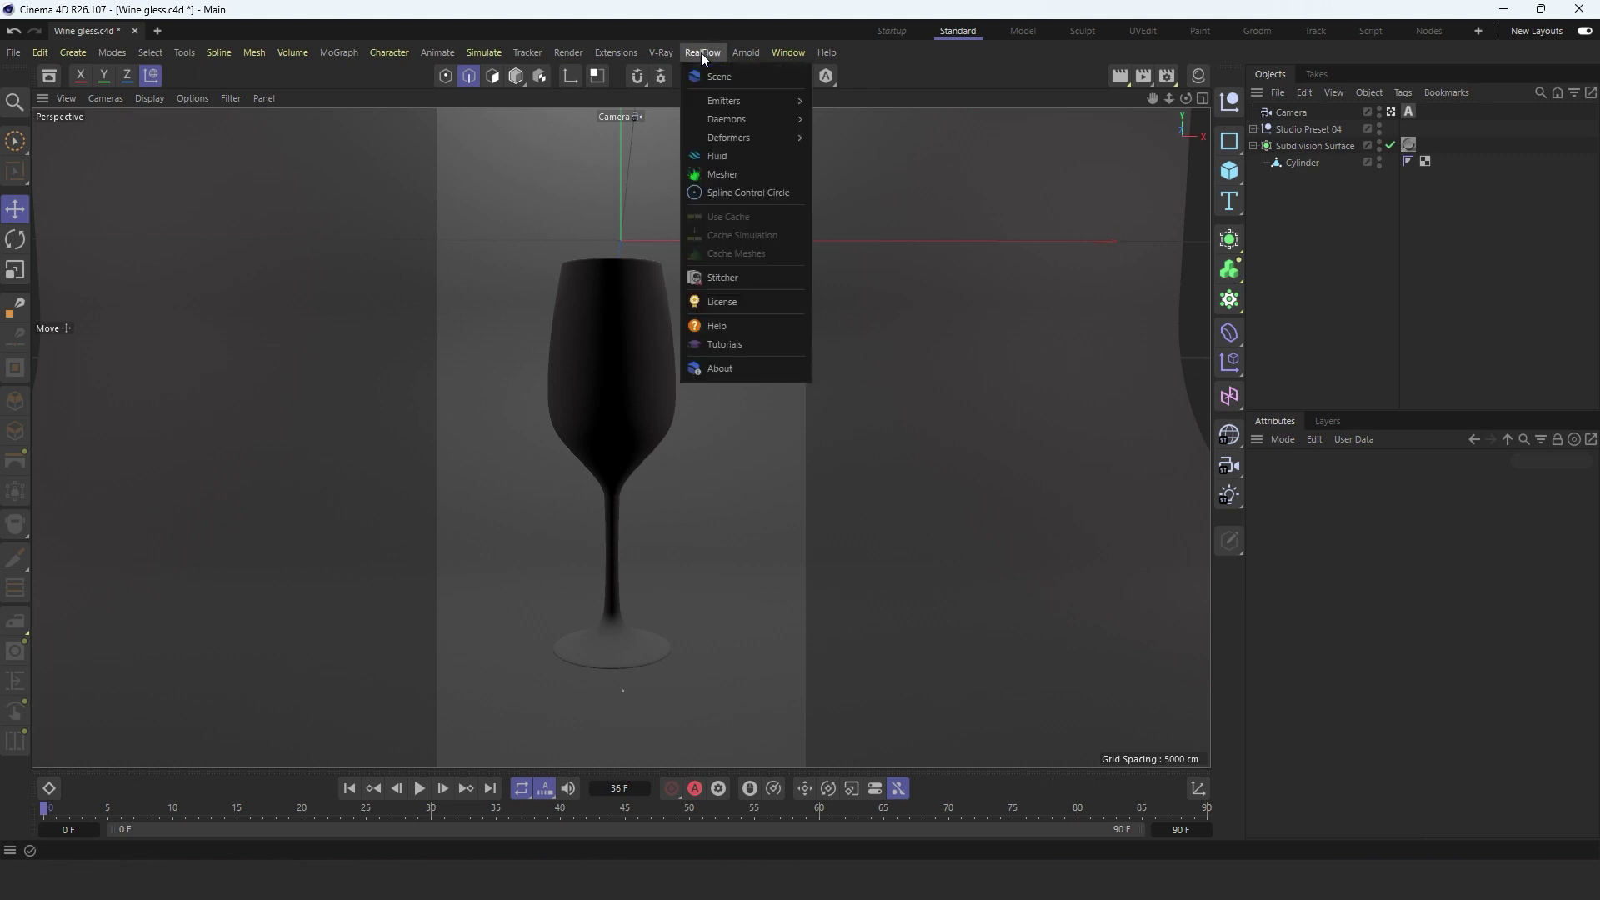
left_click(712, 72)
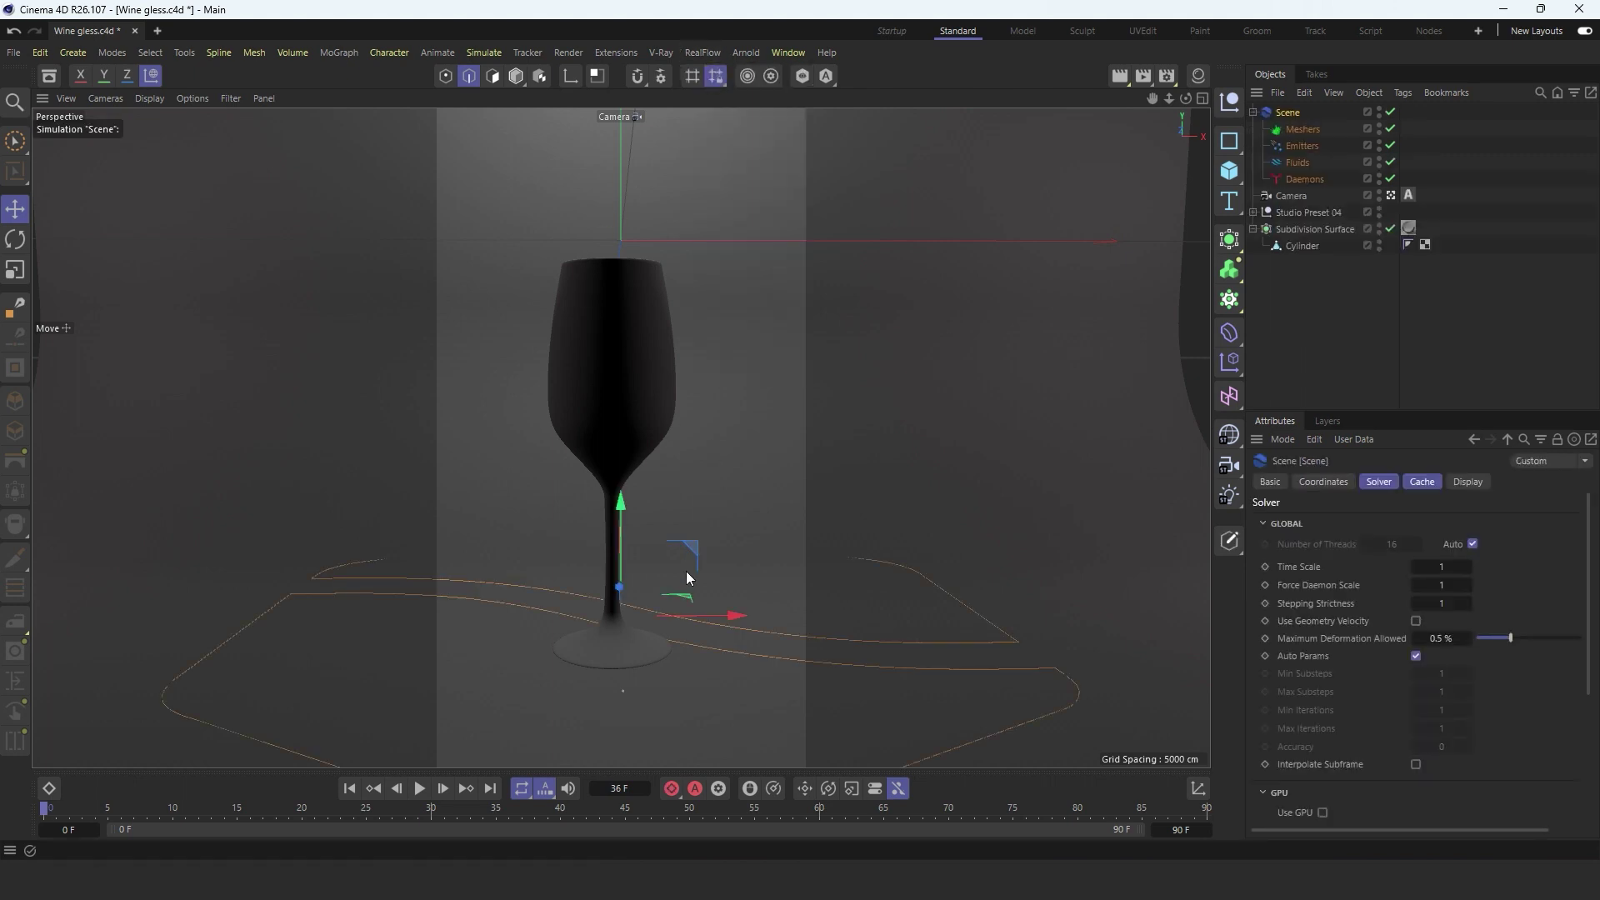
middle_click(687, 454)
Step: Move the wine glass's Subdivision Surface about 35 cm along Z
scroll(941, 242, "up", 3)
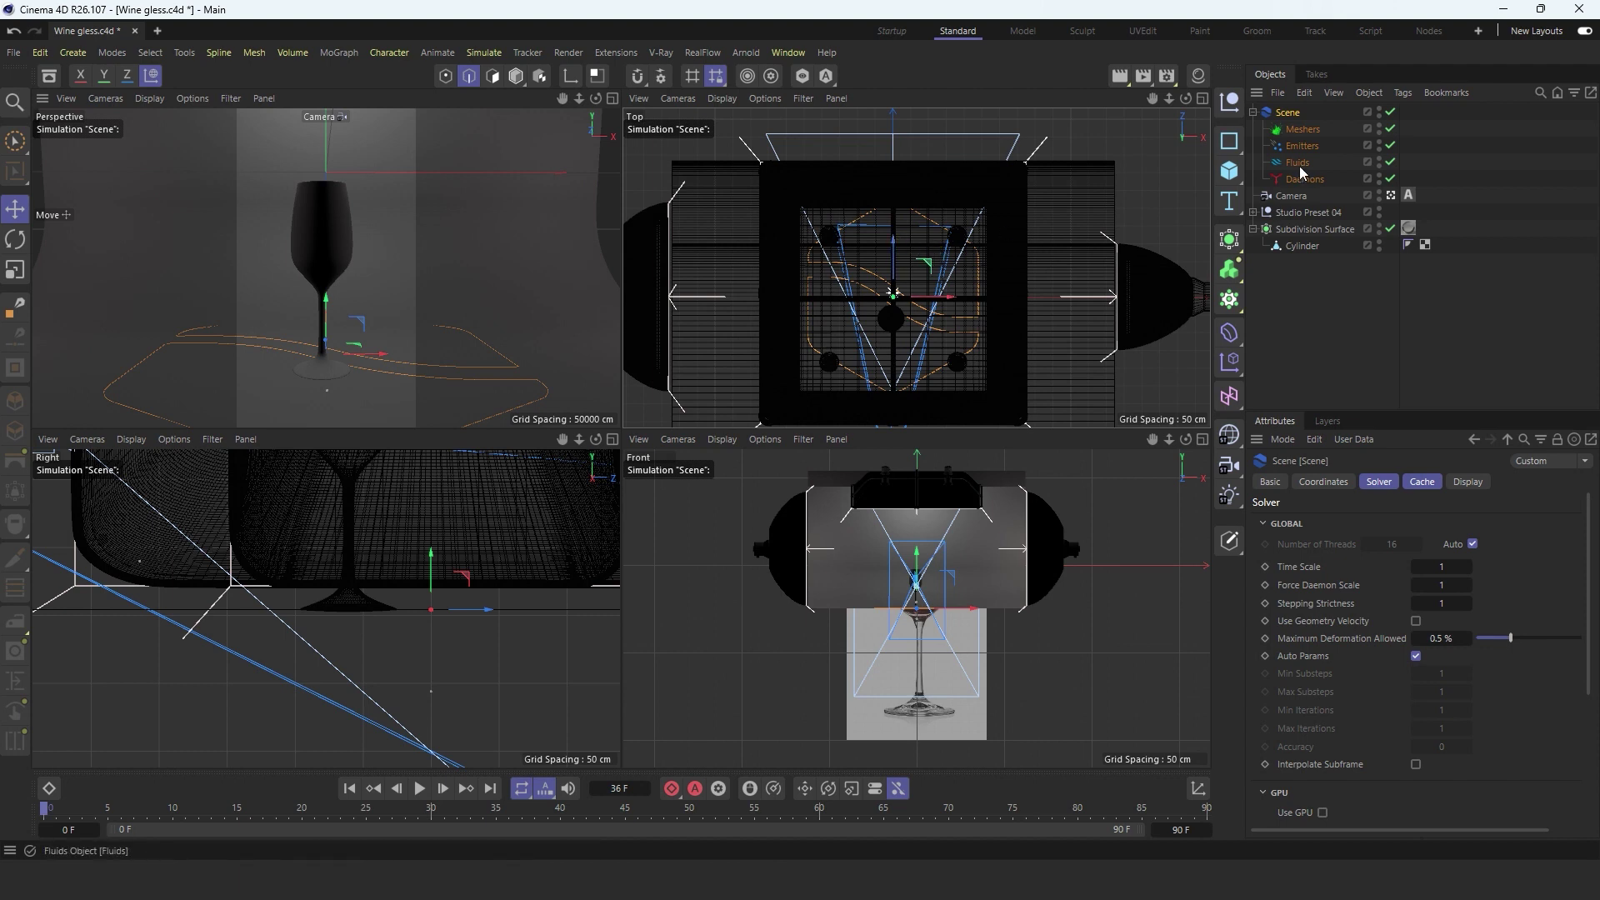
left_click(1287, 232)
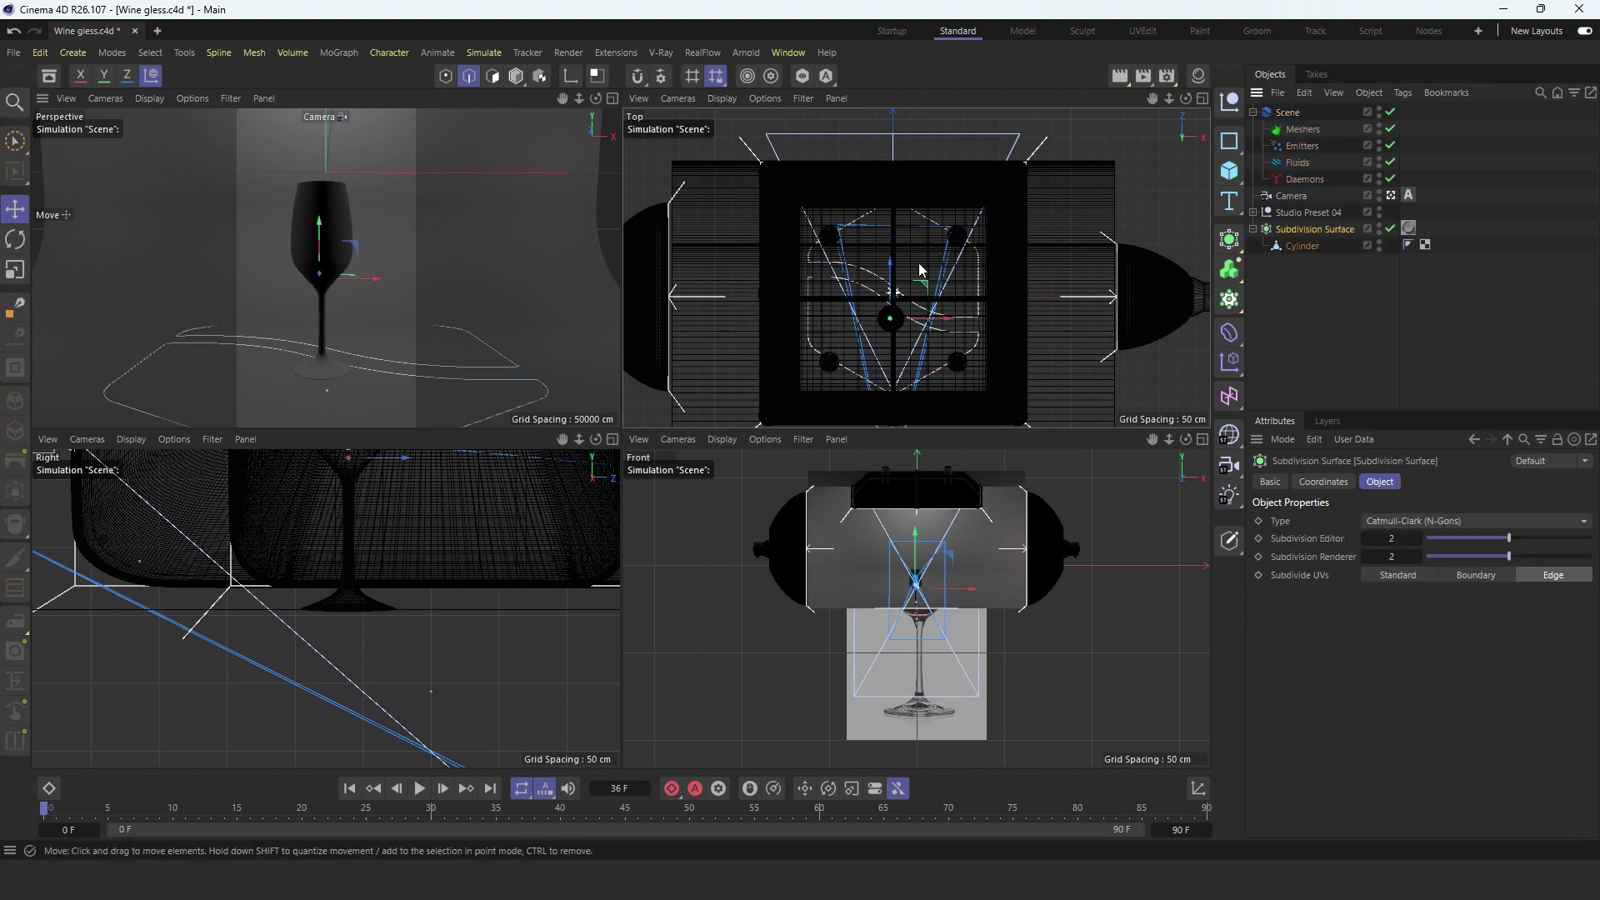
left_click_drag(893, 261, 896, 238)
Step: Add a circle RealFlow emitter with its Fluid
left_click(703, 52)
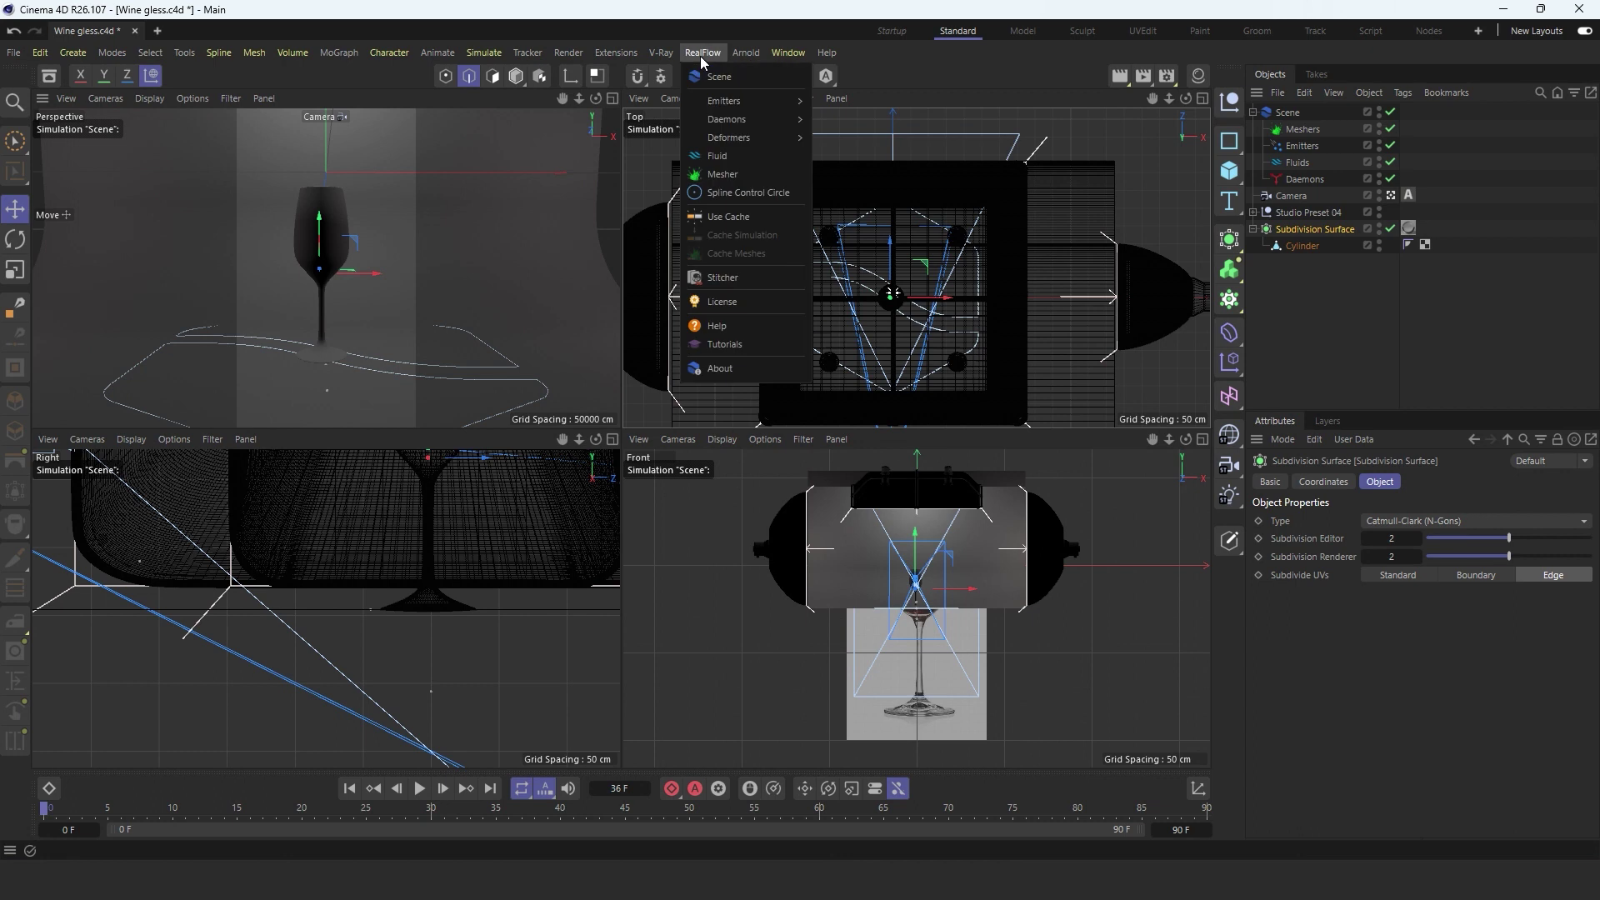
mouse_move(719, 101)
left_click(841, 111)
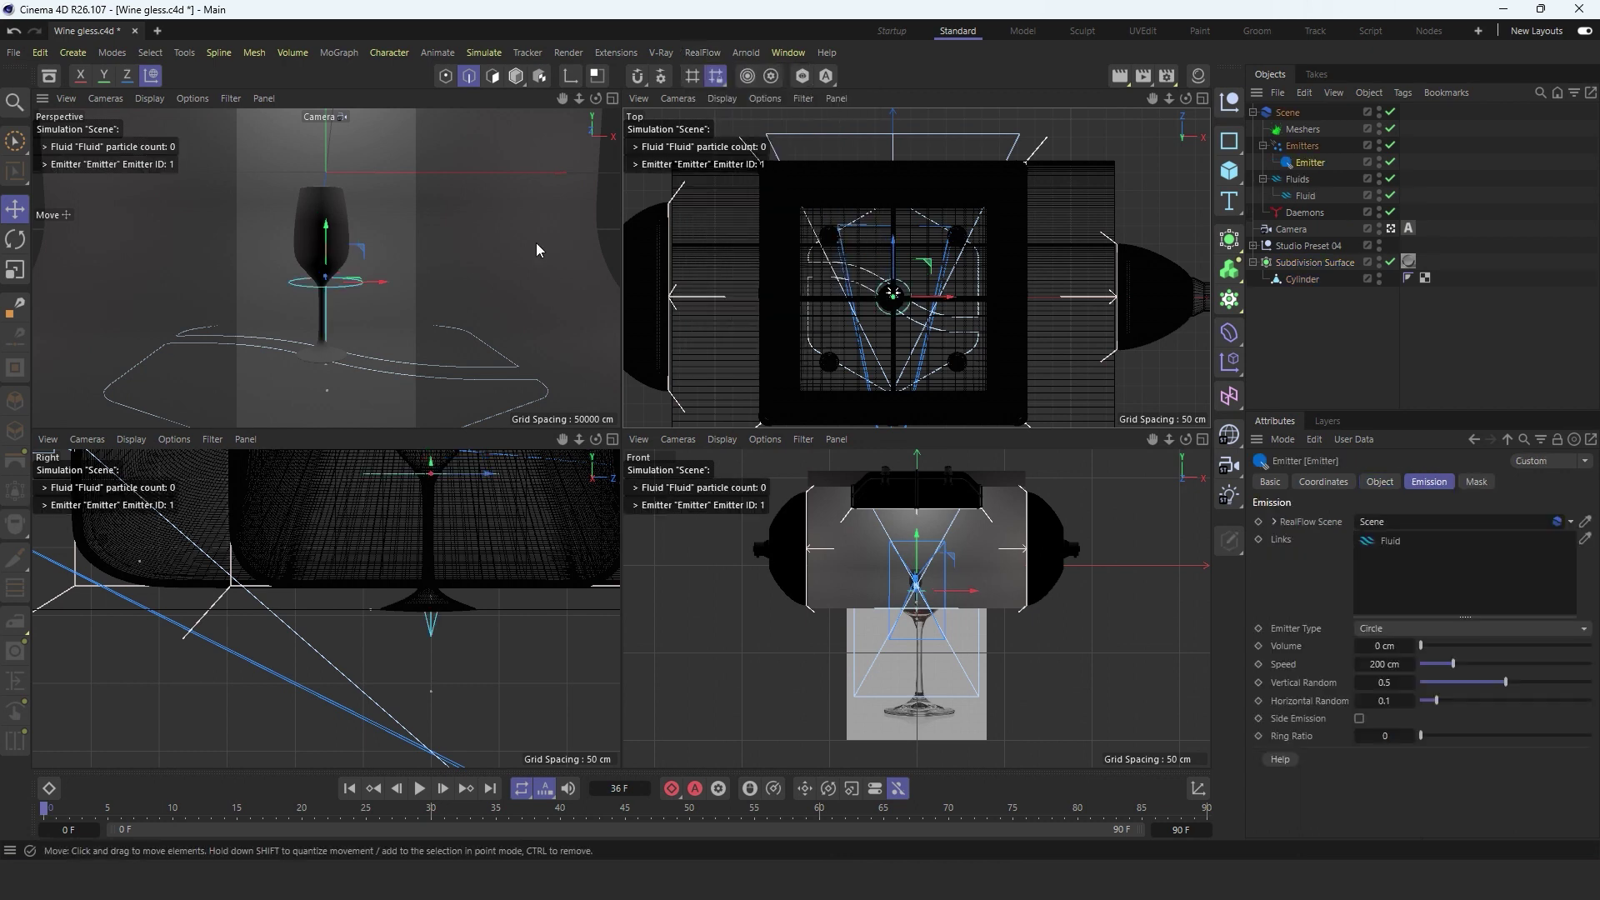
Step: Raise the emitter about 199 cm above the glass and scale it to about 21%
left_click_drag(330, 226, 327, 107)
scroll(873, 300, "up", 6)
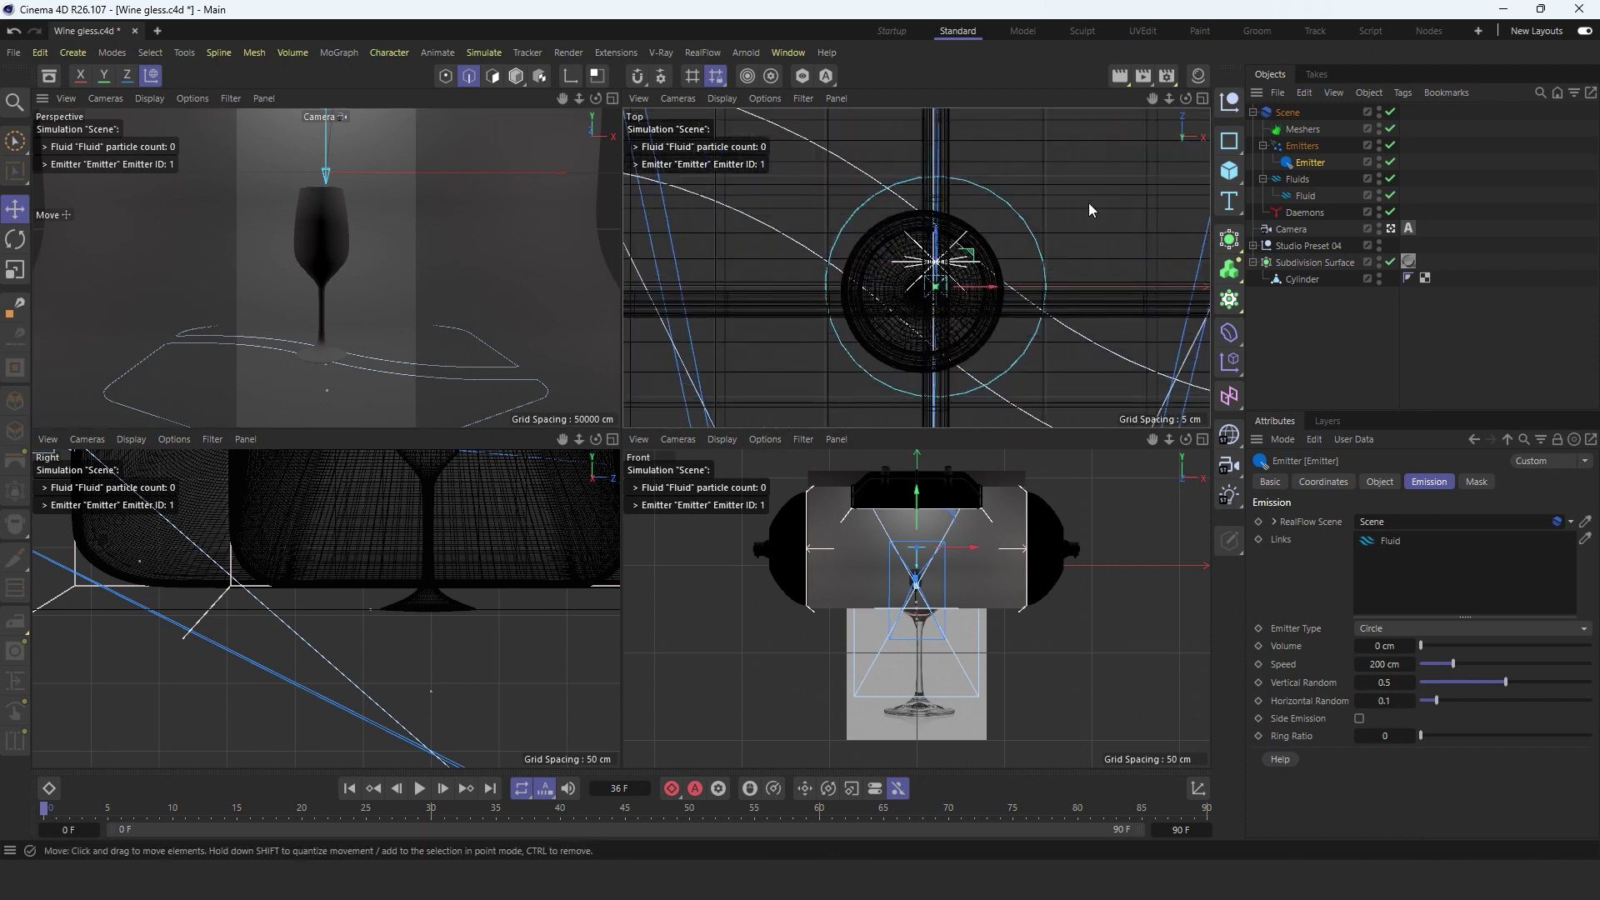
key("t")
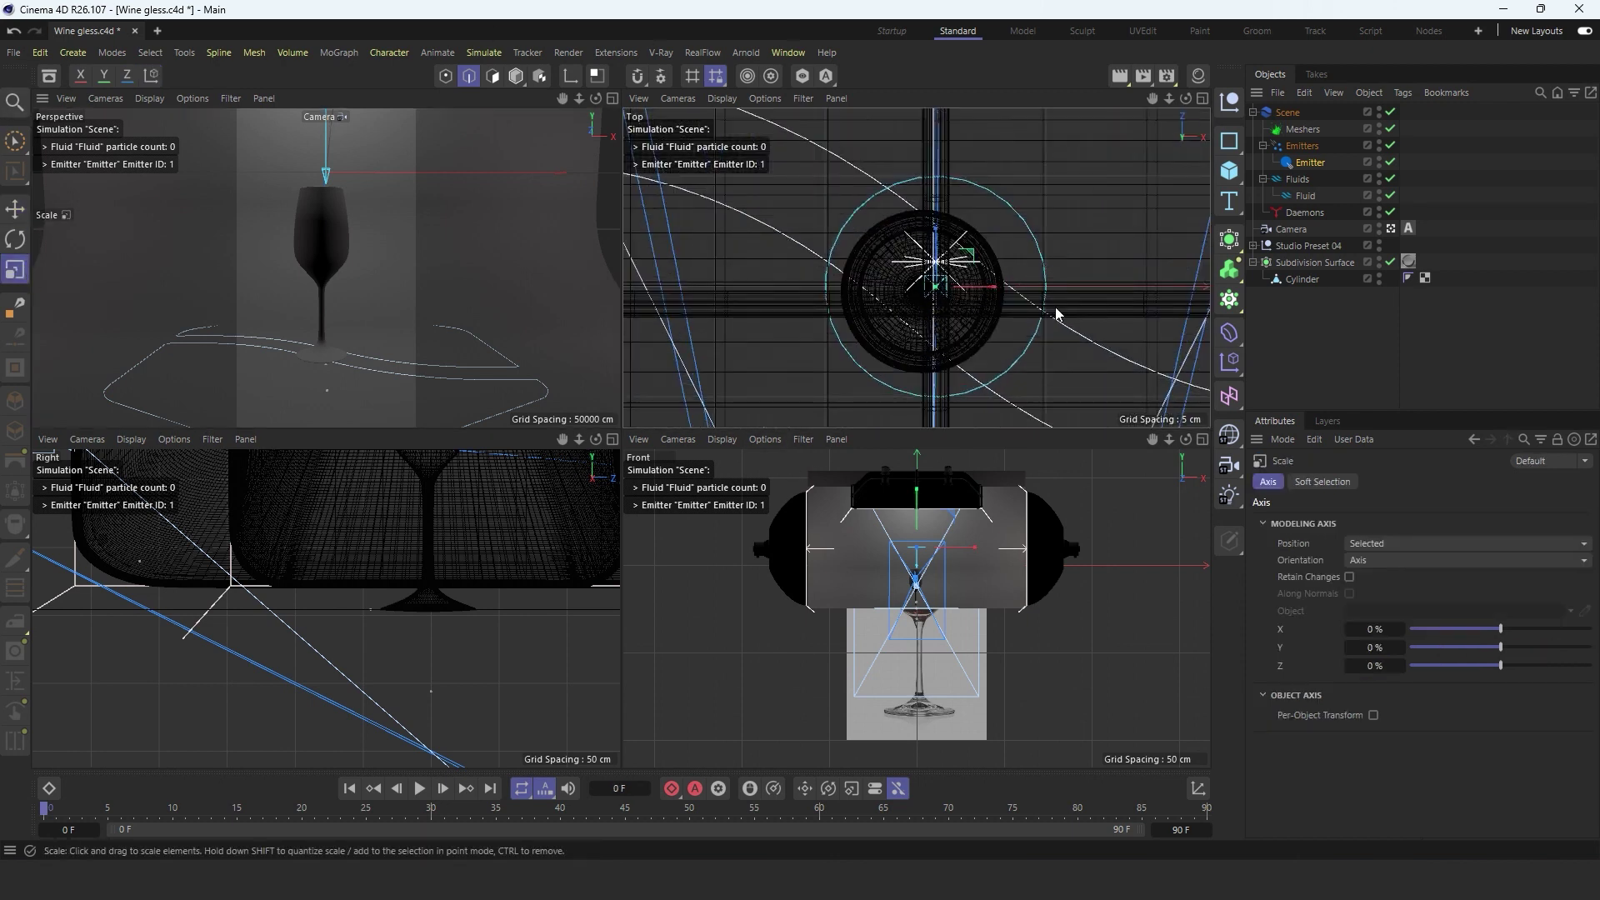
left_click_drag(1056, 314, 475, 379)
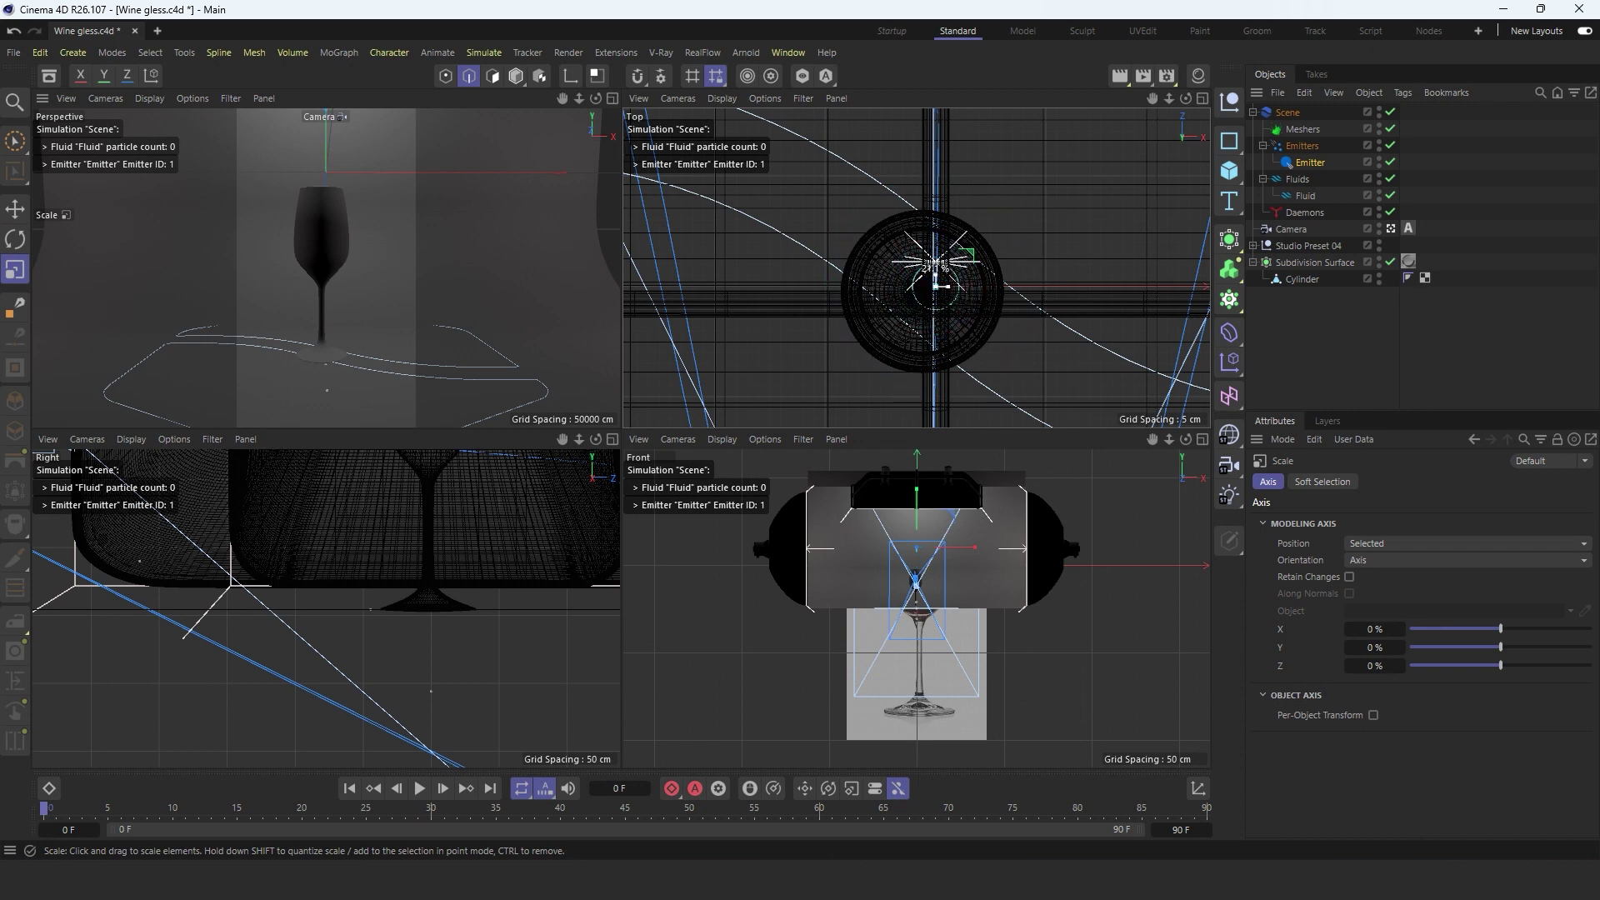
Step: Maximize the Front view, switch it to Perspective, and close in on the glass and emitter
middle_click(1073, 694)
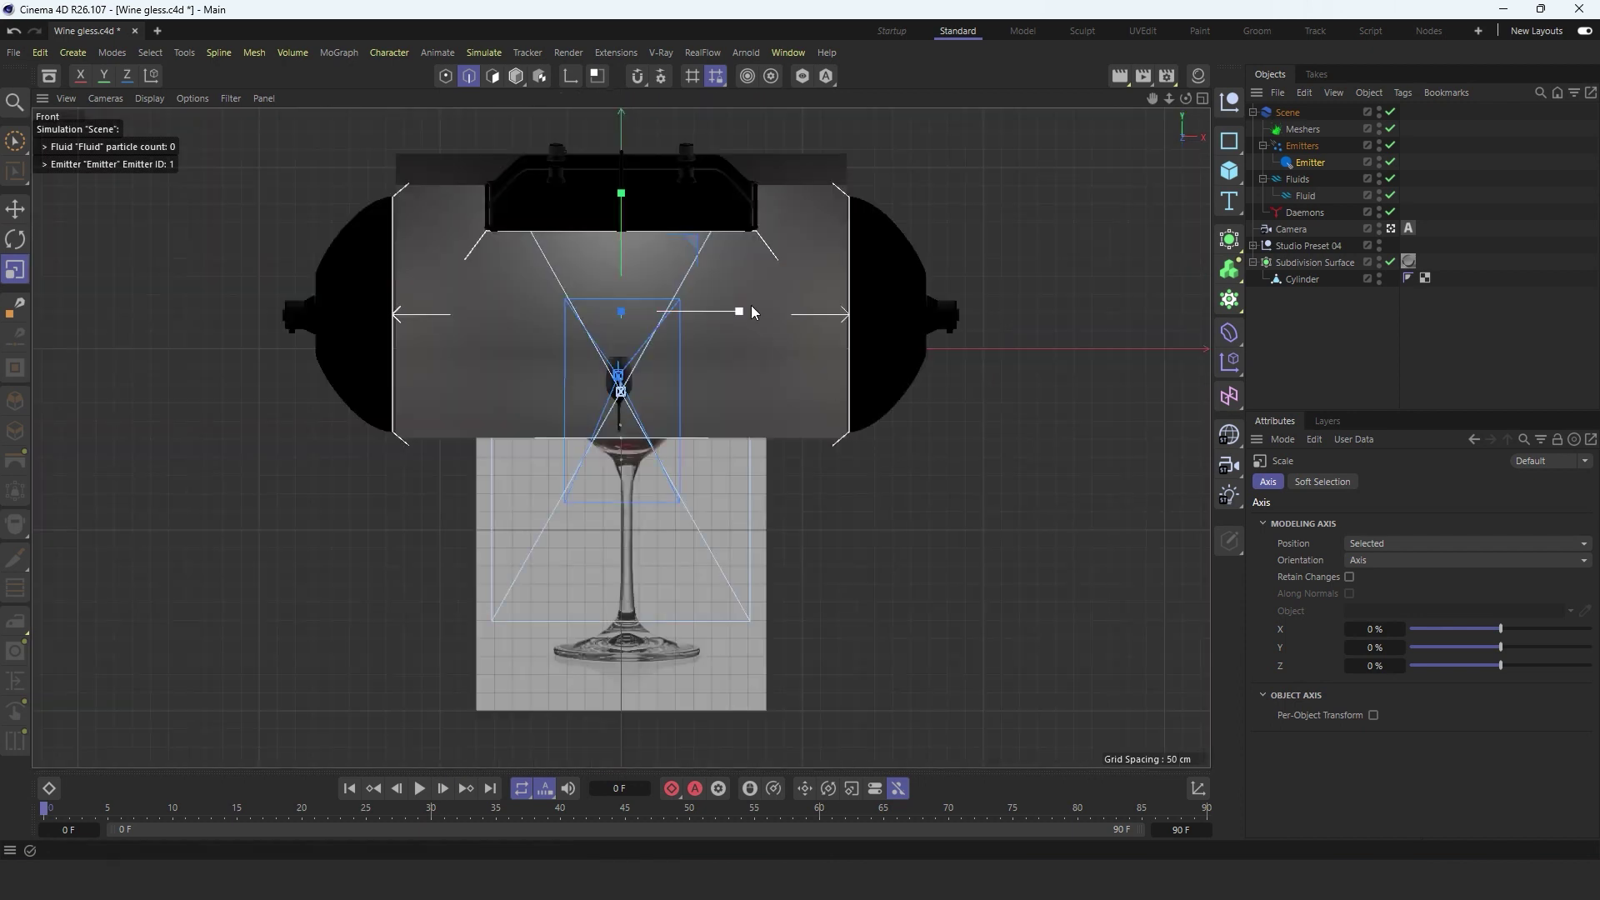
left_click(121, 100)
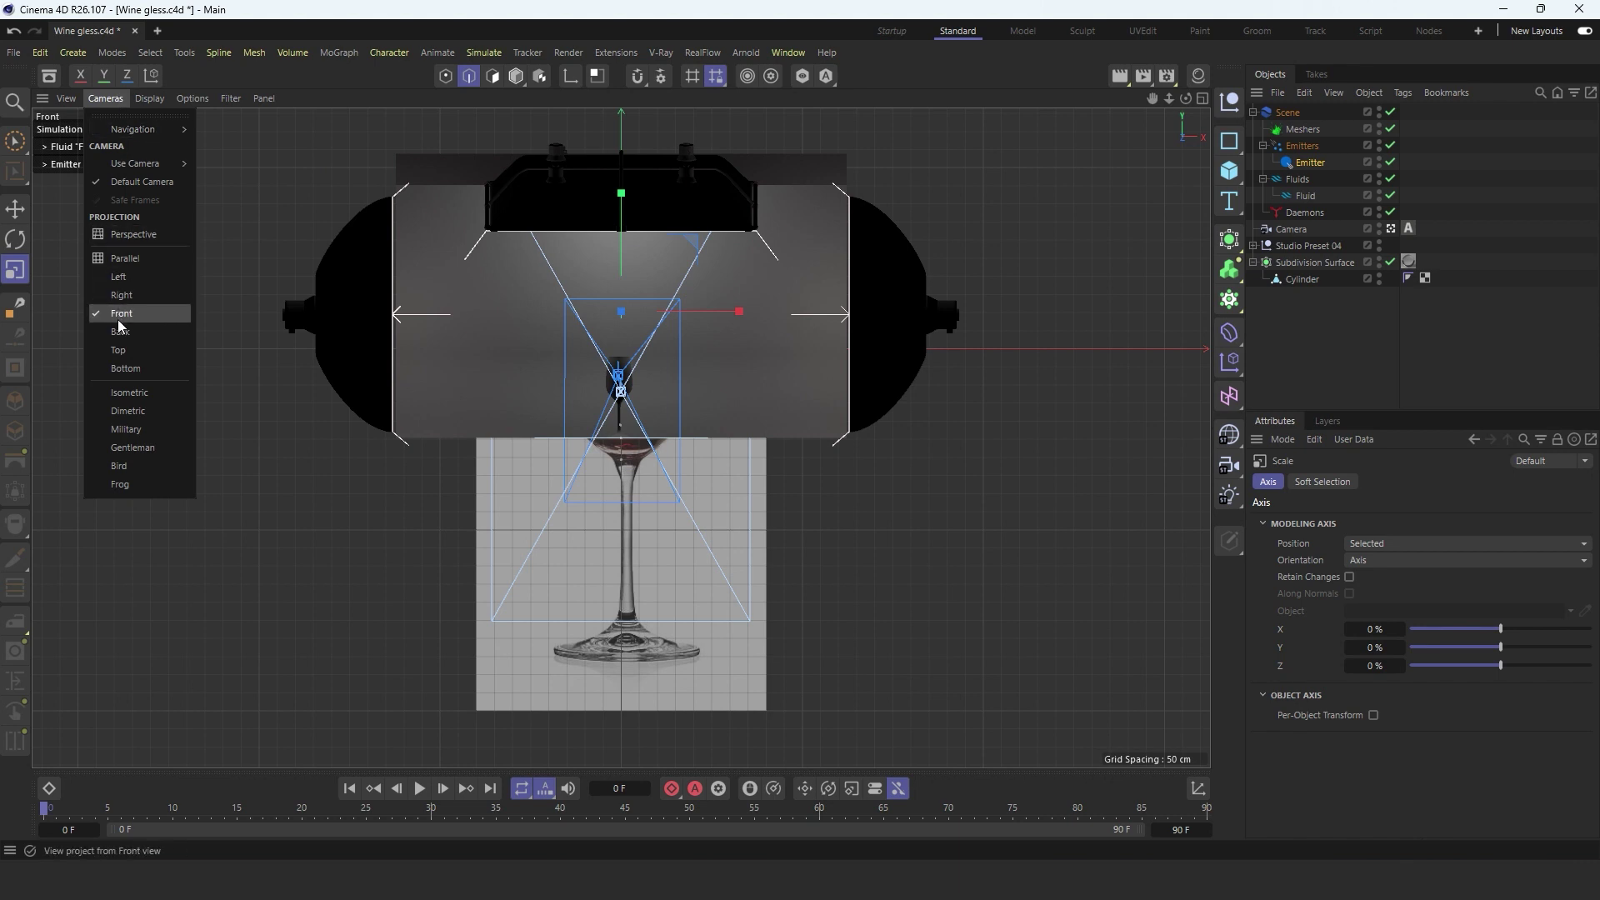
left_click(129, 235)
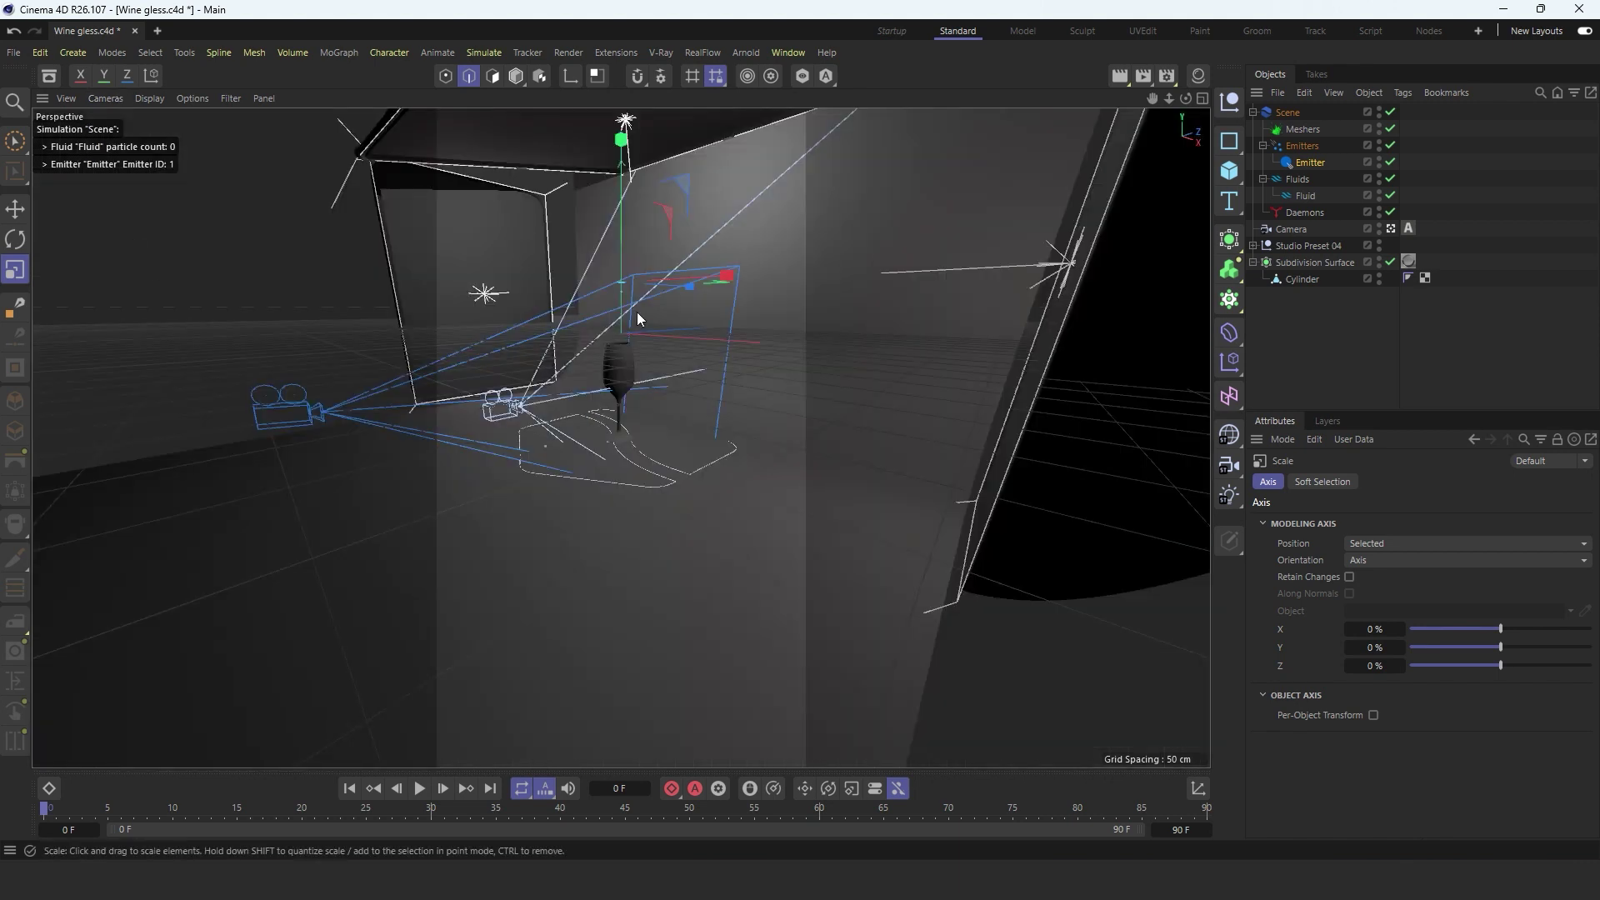
left_click_drag(636, 312, 612, 269, "alt")
scroll(584, 310, "up", 2)
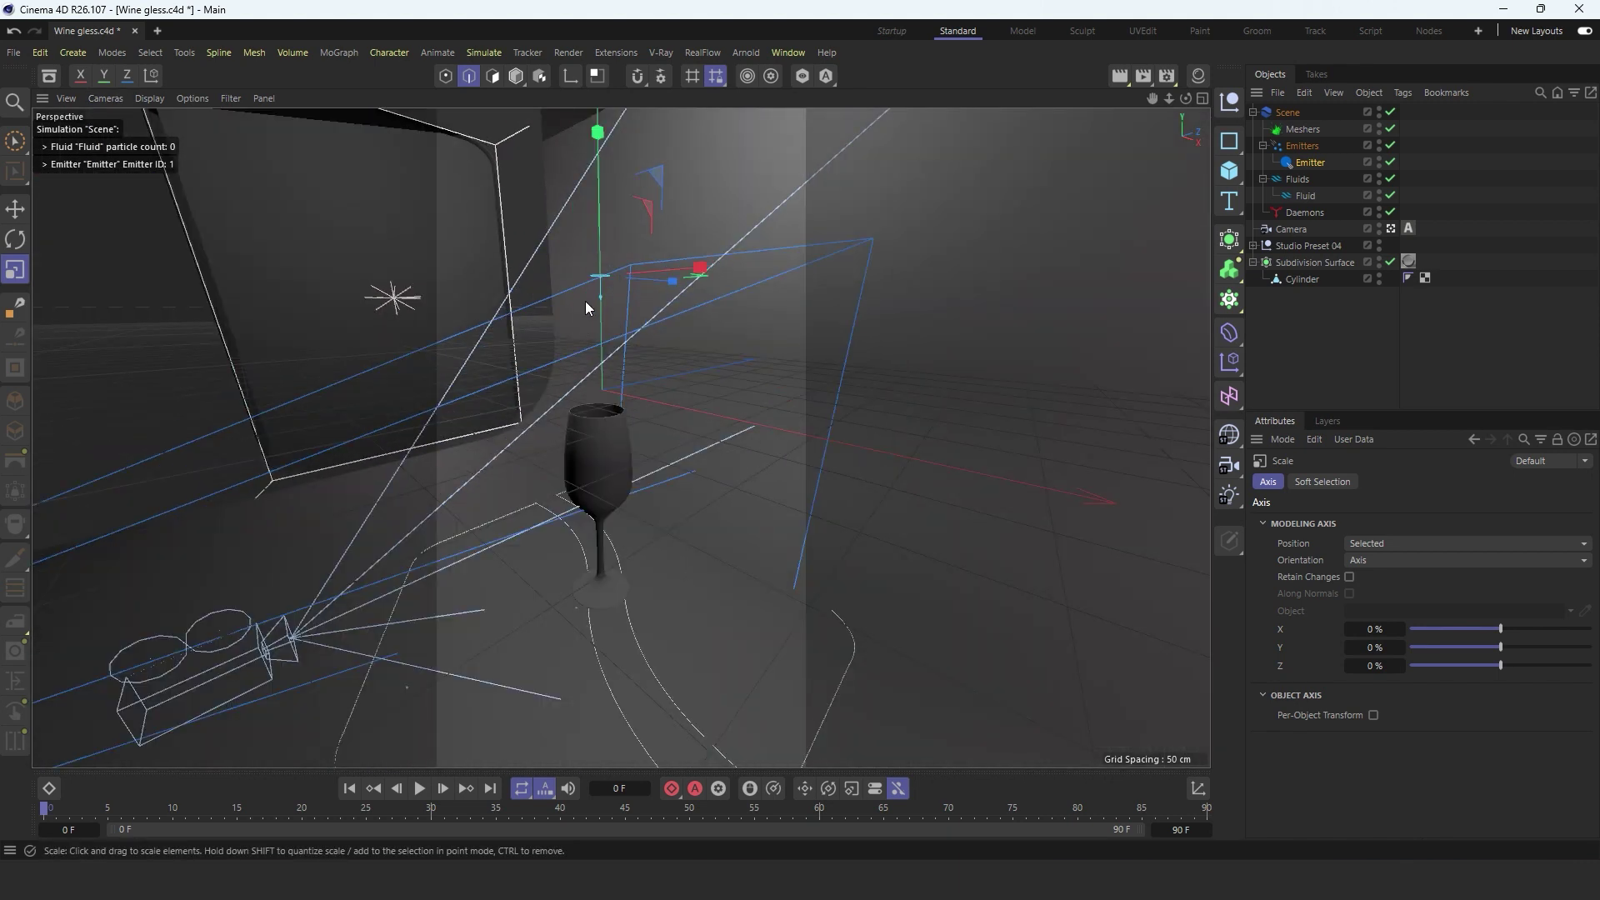
Step: Set the animation length to 200 frames and replay the simulation to frame 46
left_click(419, 789)
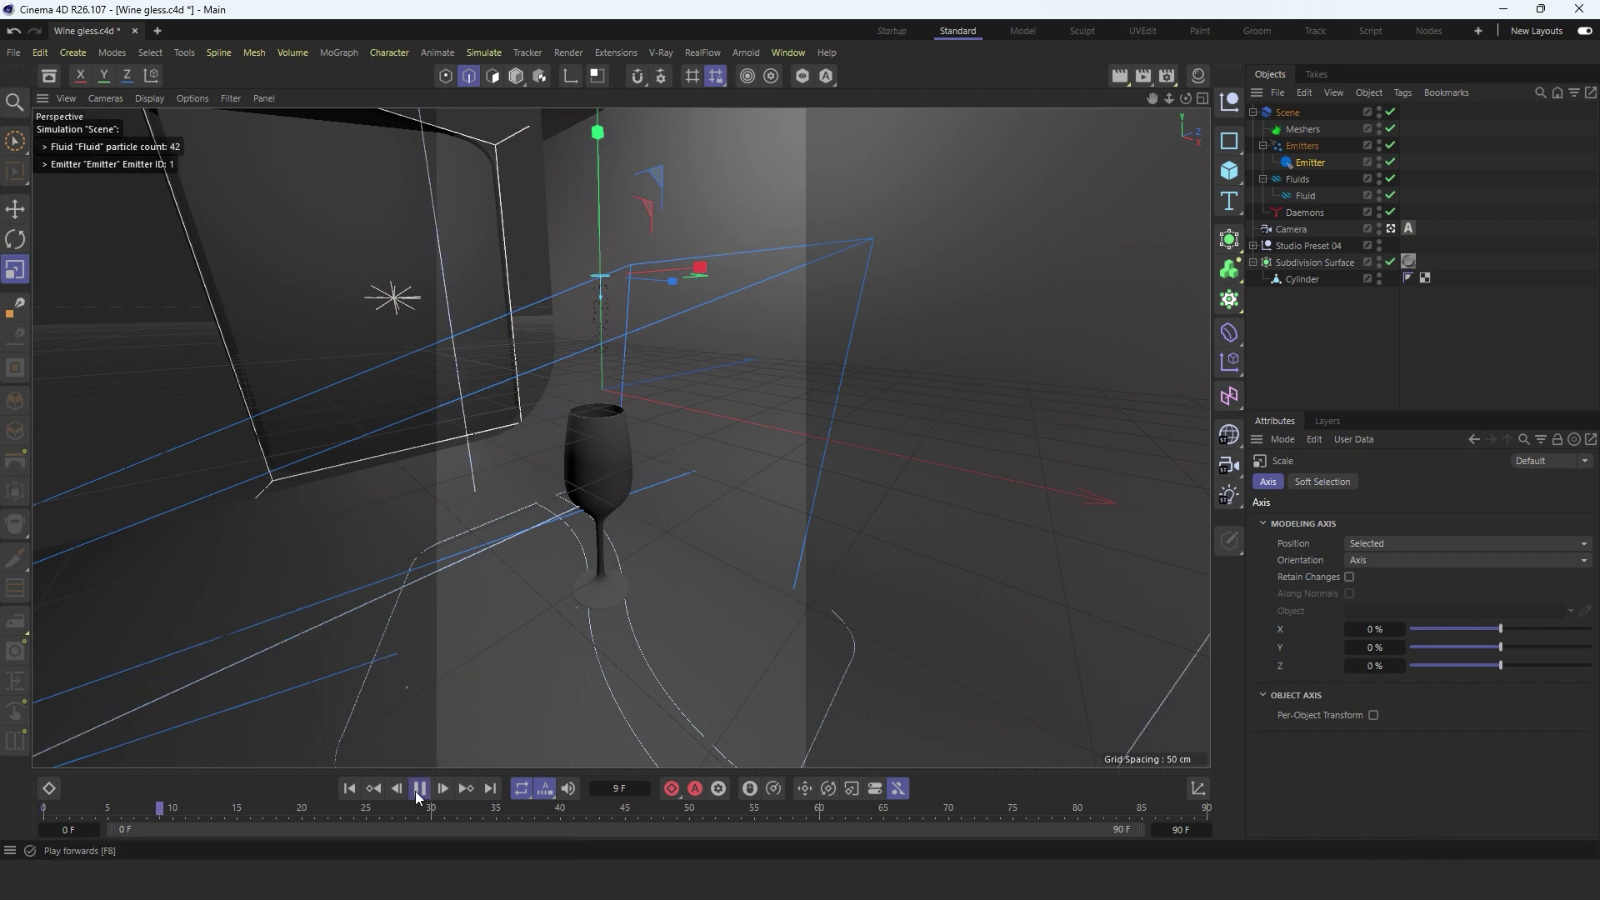
left_click(419, 789)
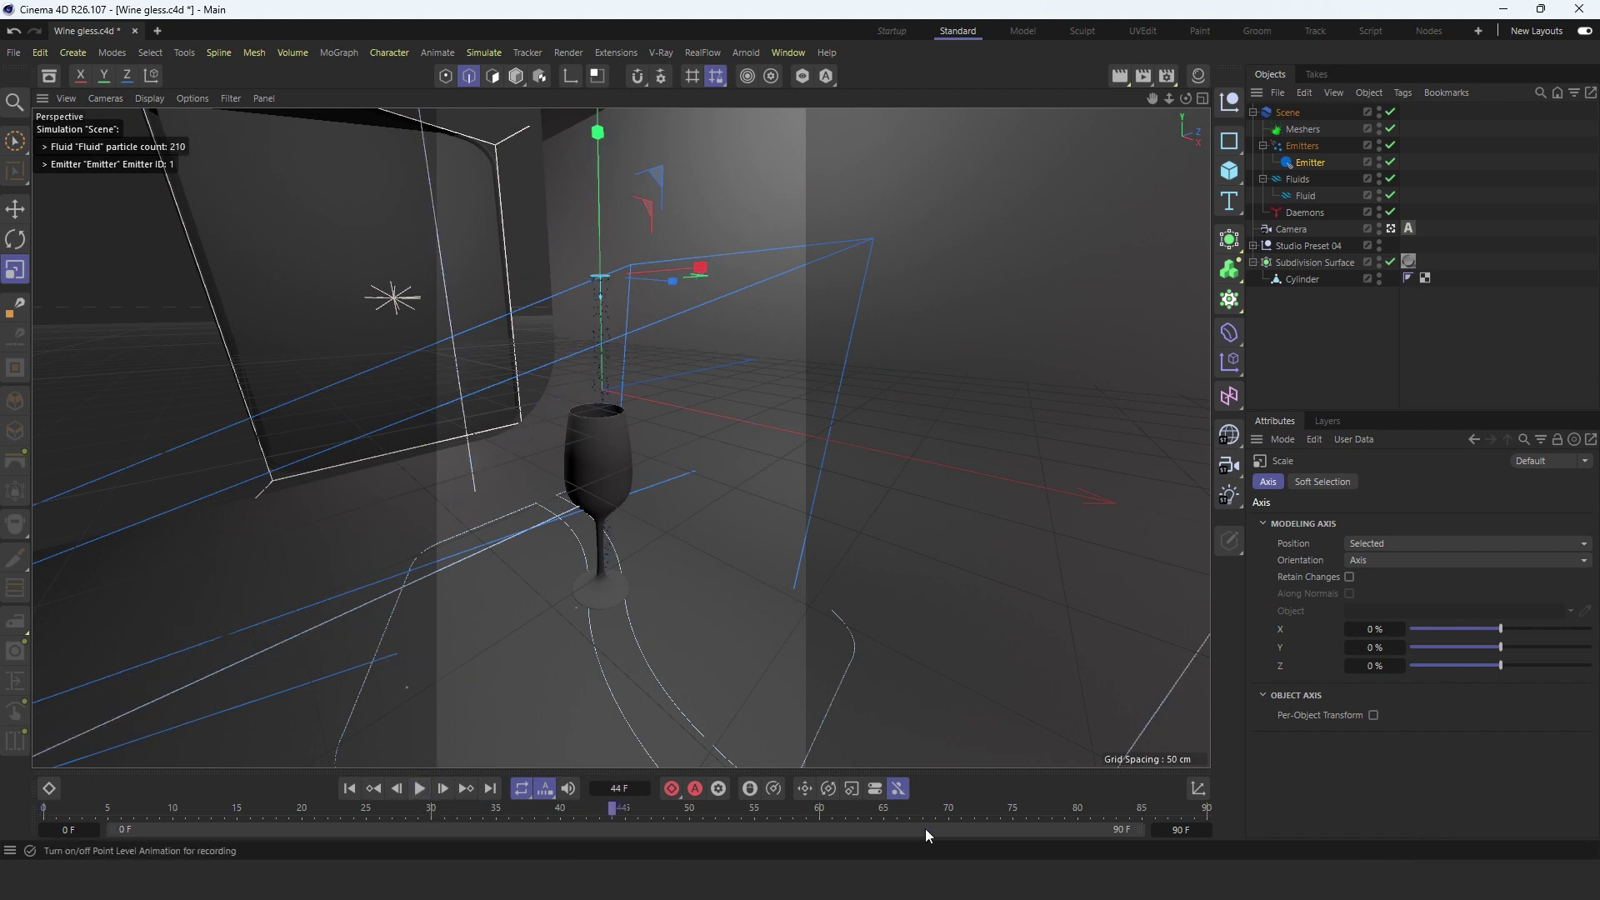
type("200")
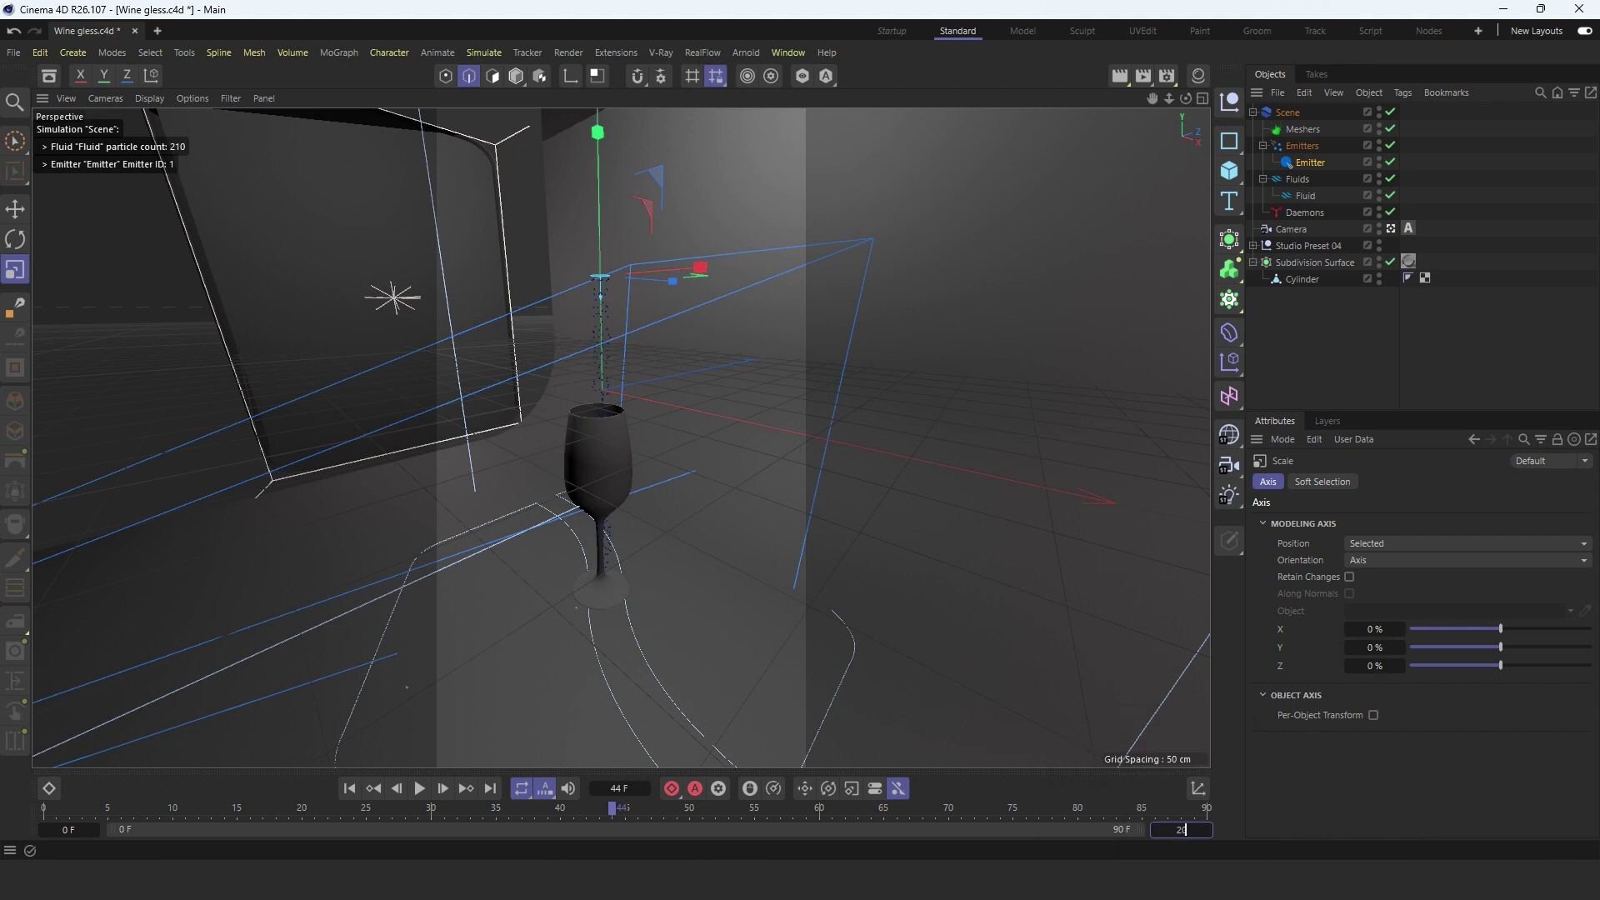
key("Return")
left_click(349, 789)
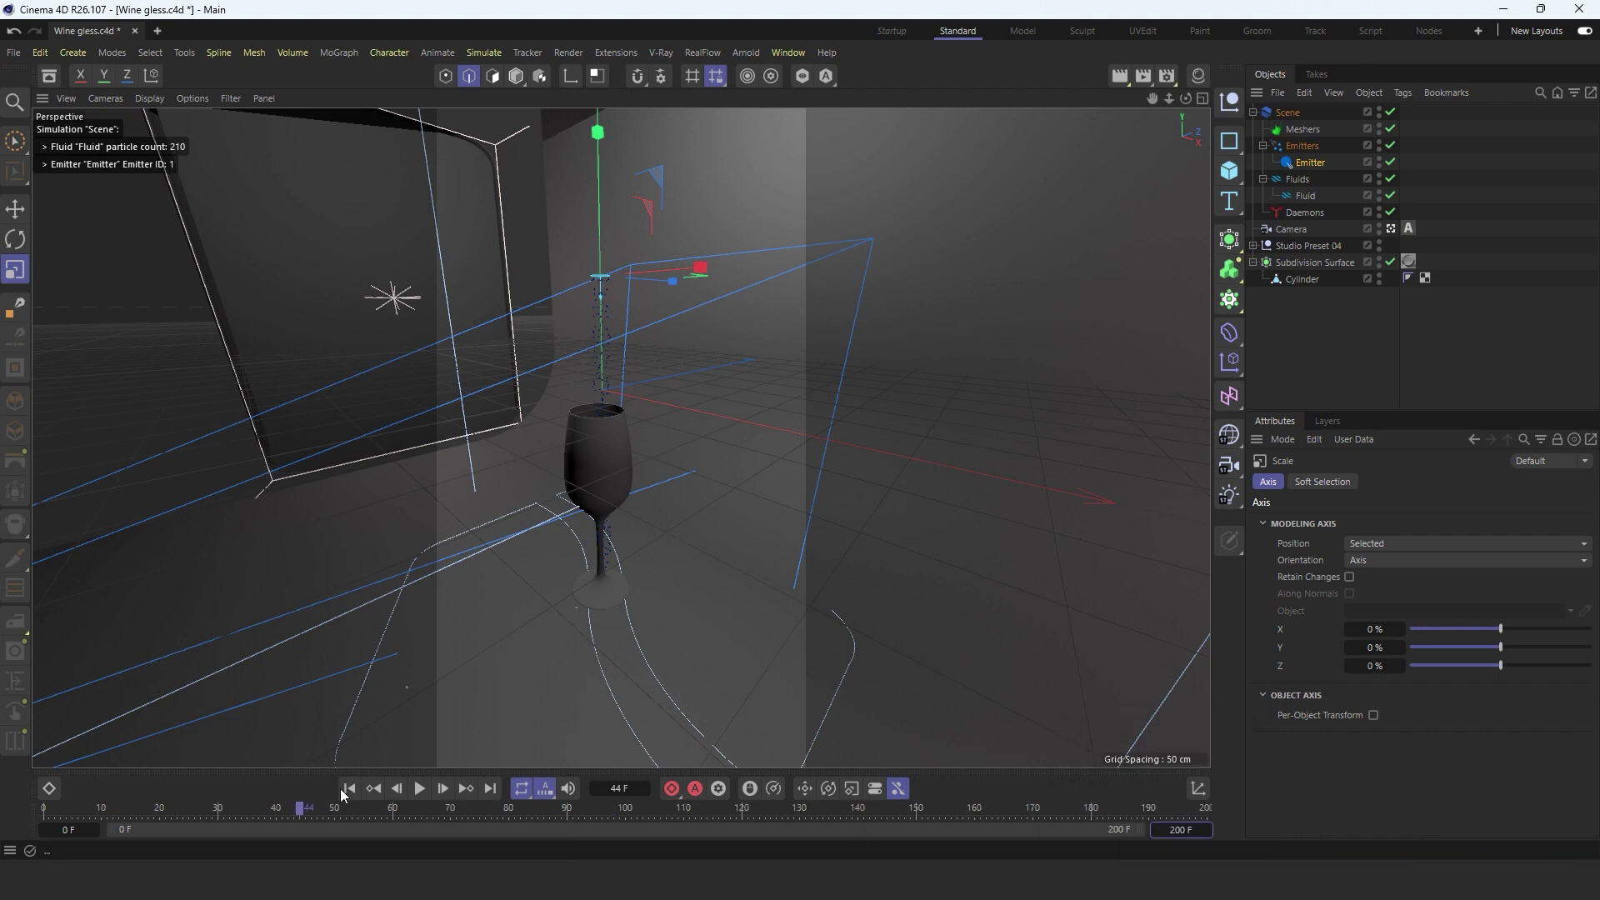
left_click(421, 794)
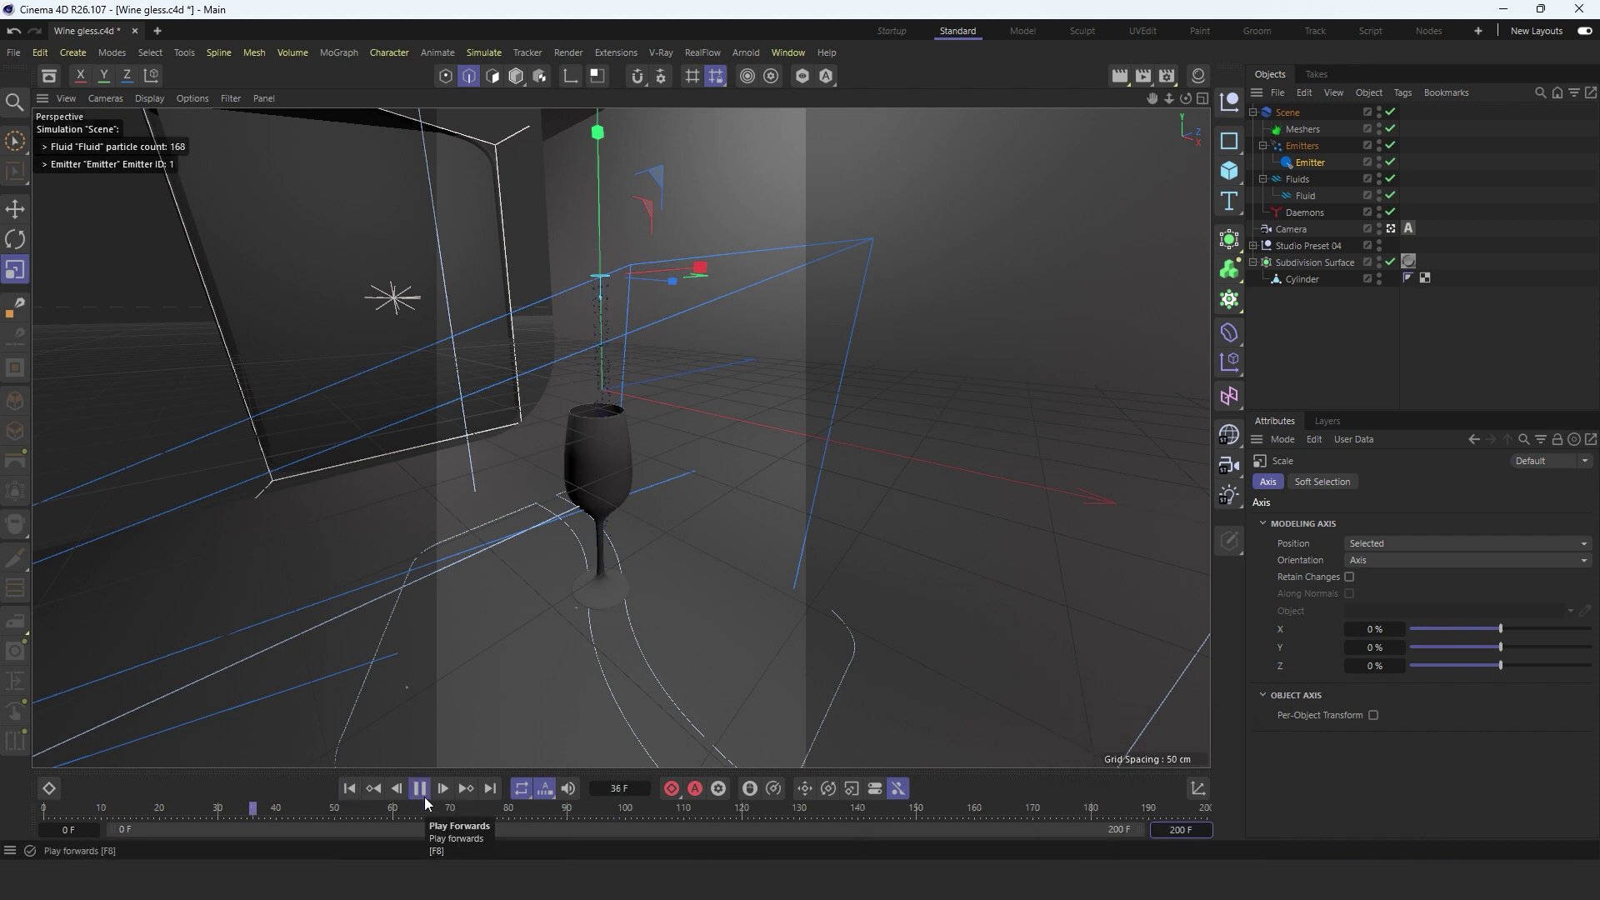
left_click(423, 797)
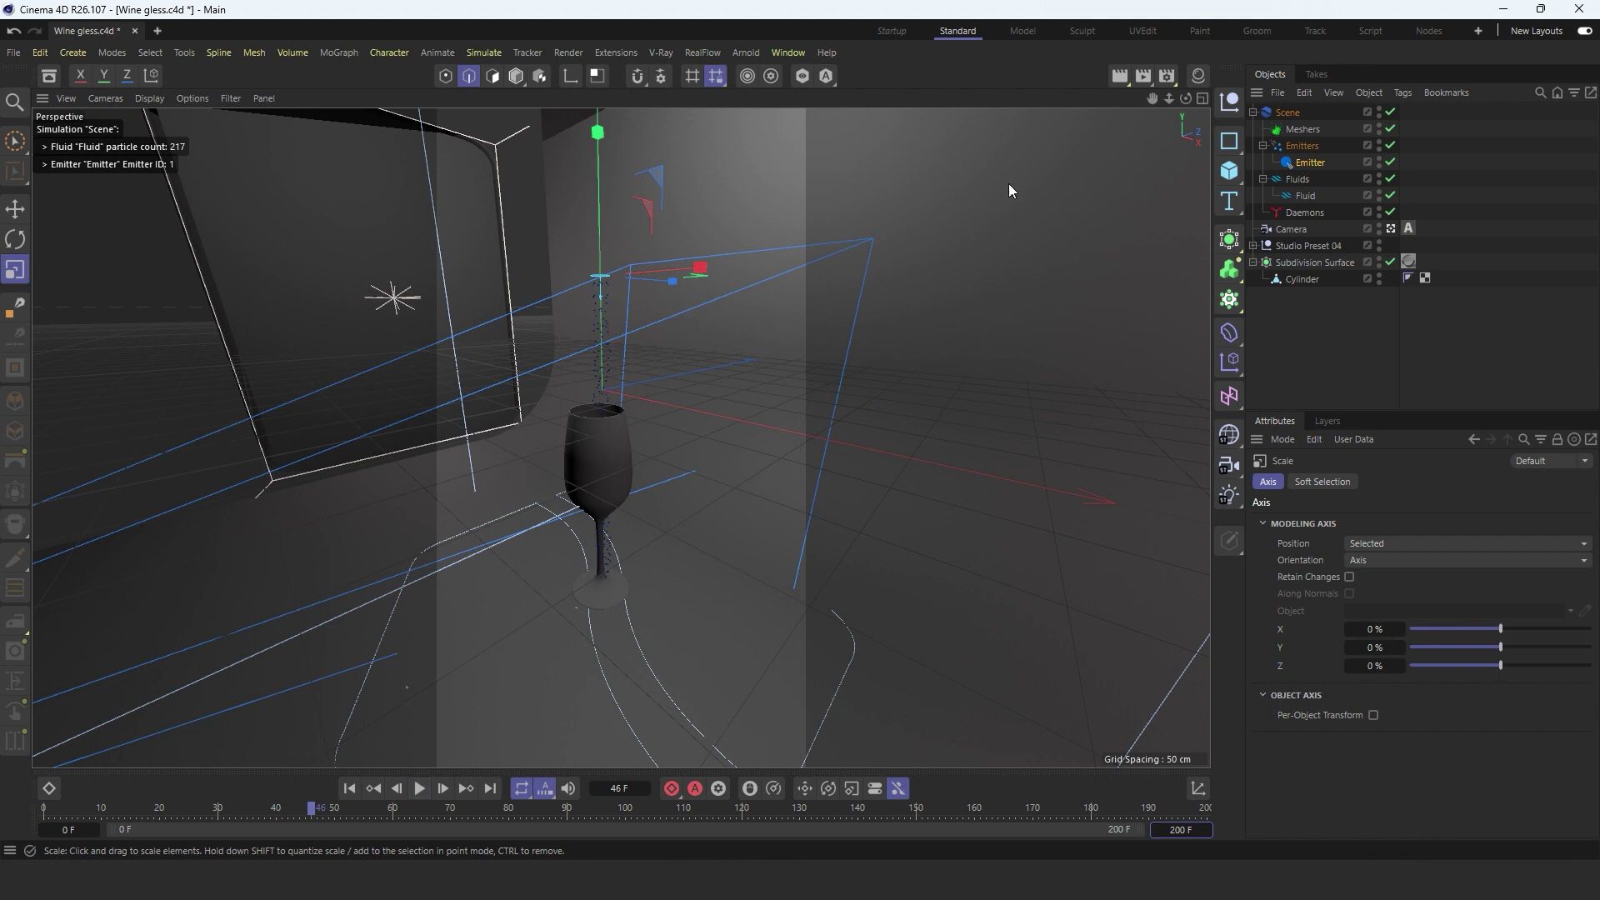
Step: Tilt the emitter about 3°, shift it about 30 cm right, and test-play to frame 75
left_click_drag(1187, 99, 758, 272)
left_click(15, 239)
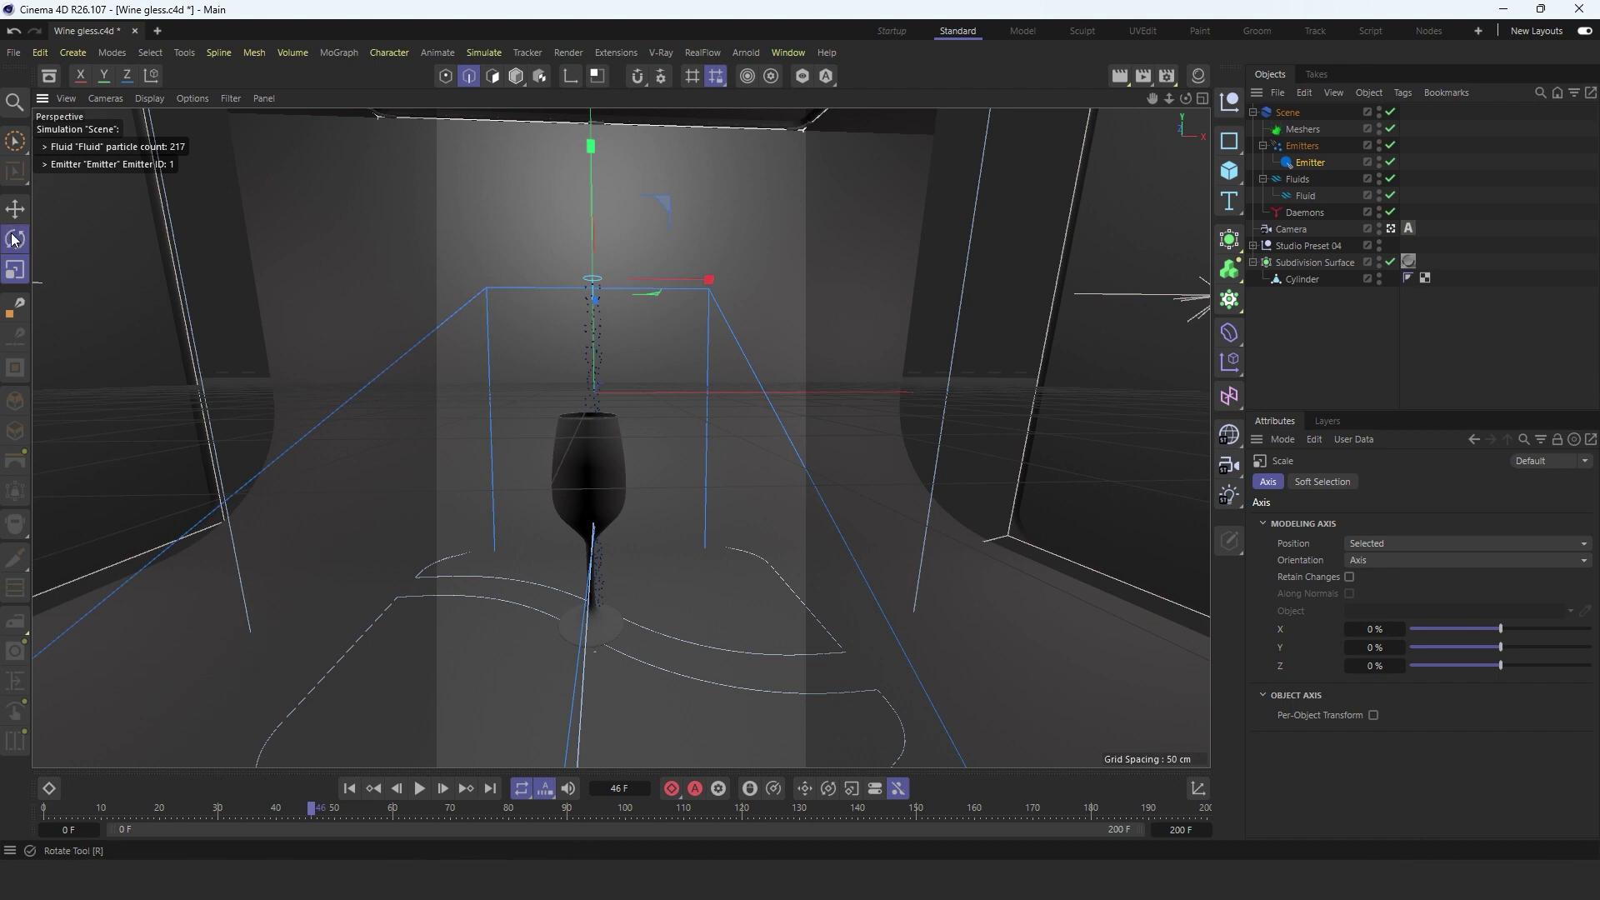
left_click_drag(662, 265, 666, 315)
left_click(15, 209)
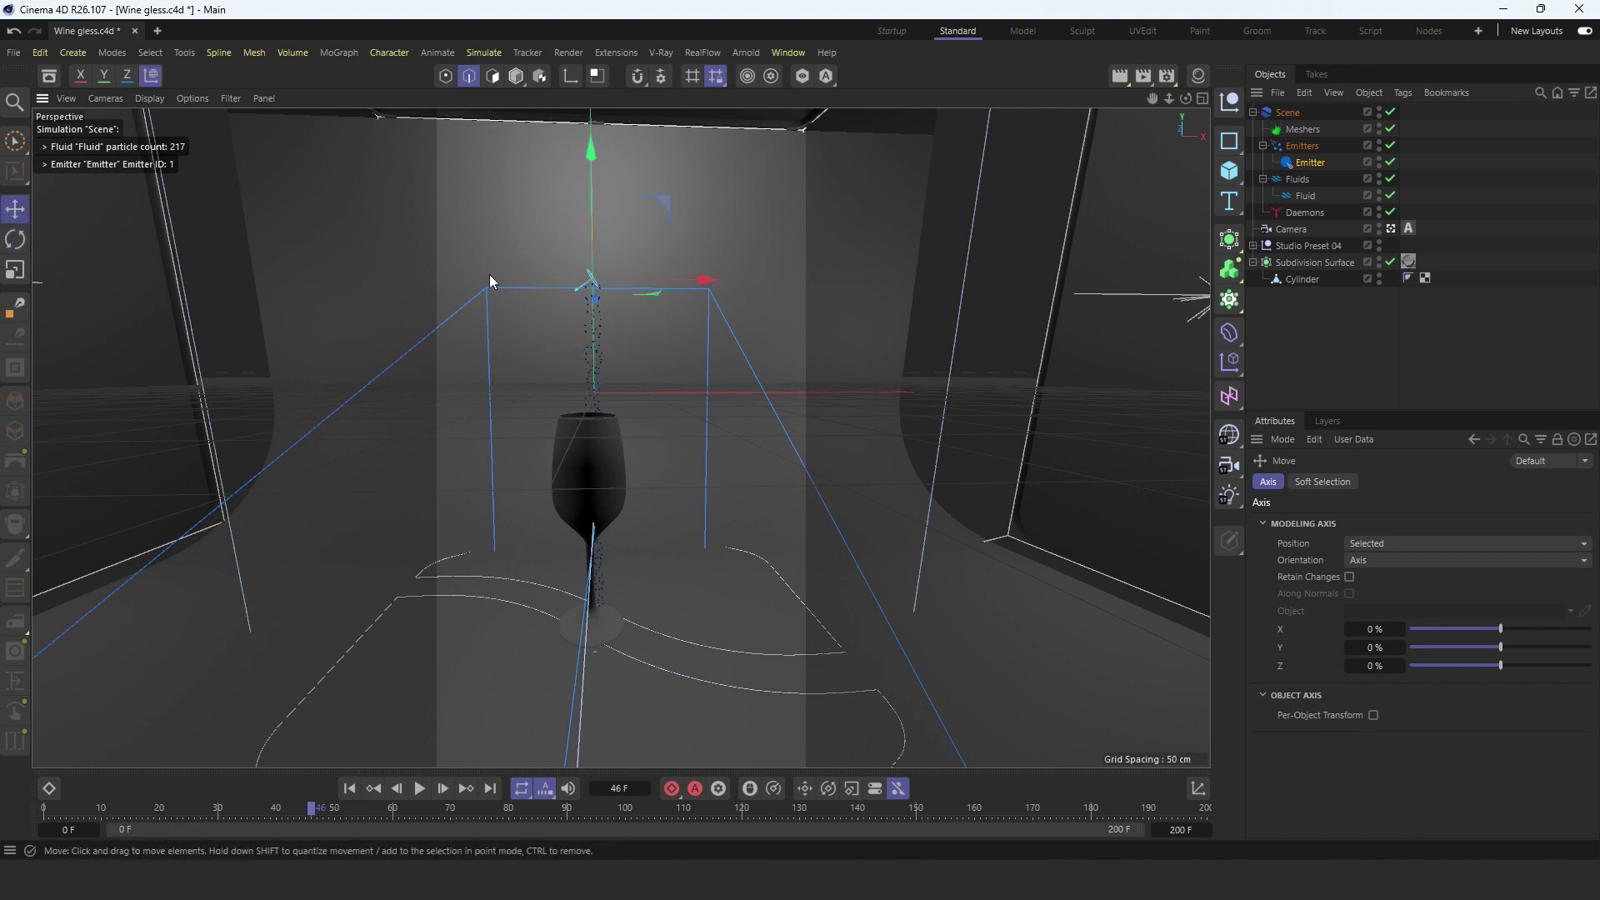
left_click_drag(576, 295, 613, 290)
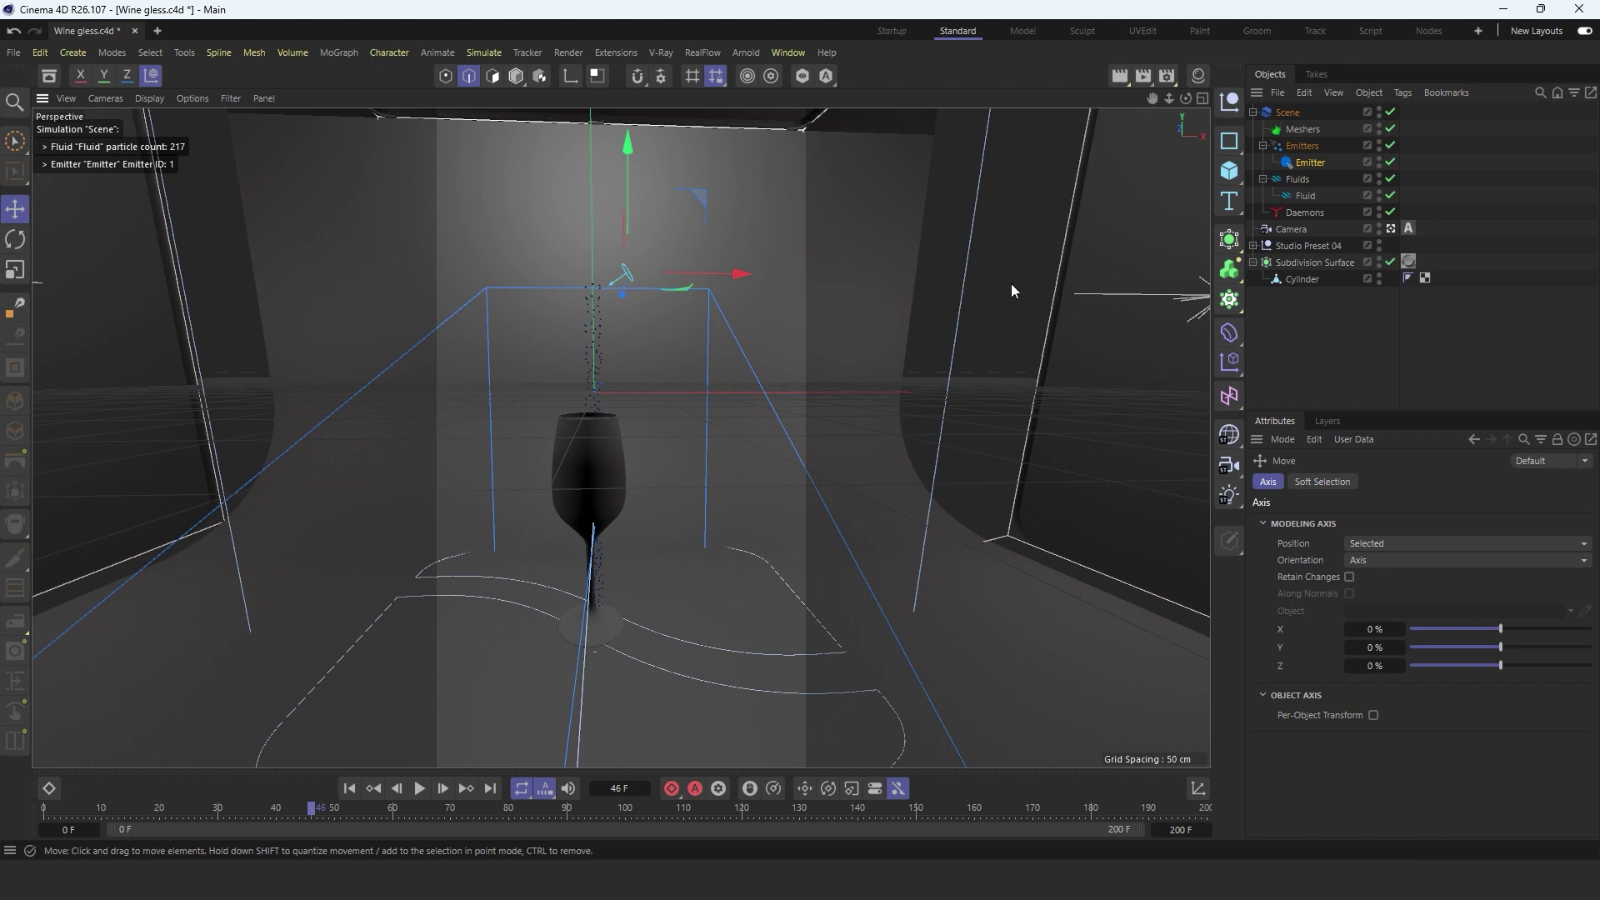
left_click_drag(1178, 115, 1142, 129, "alt")
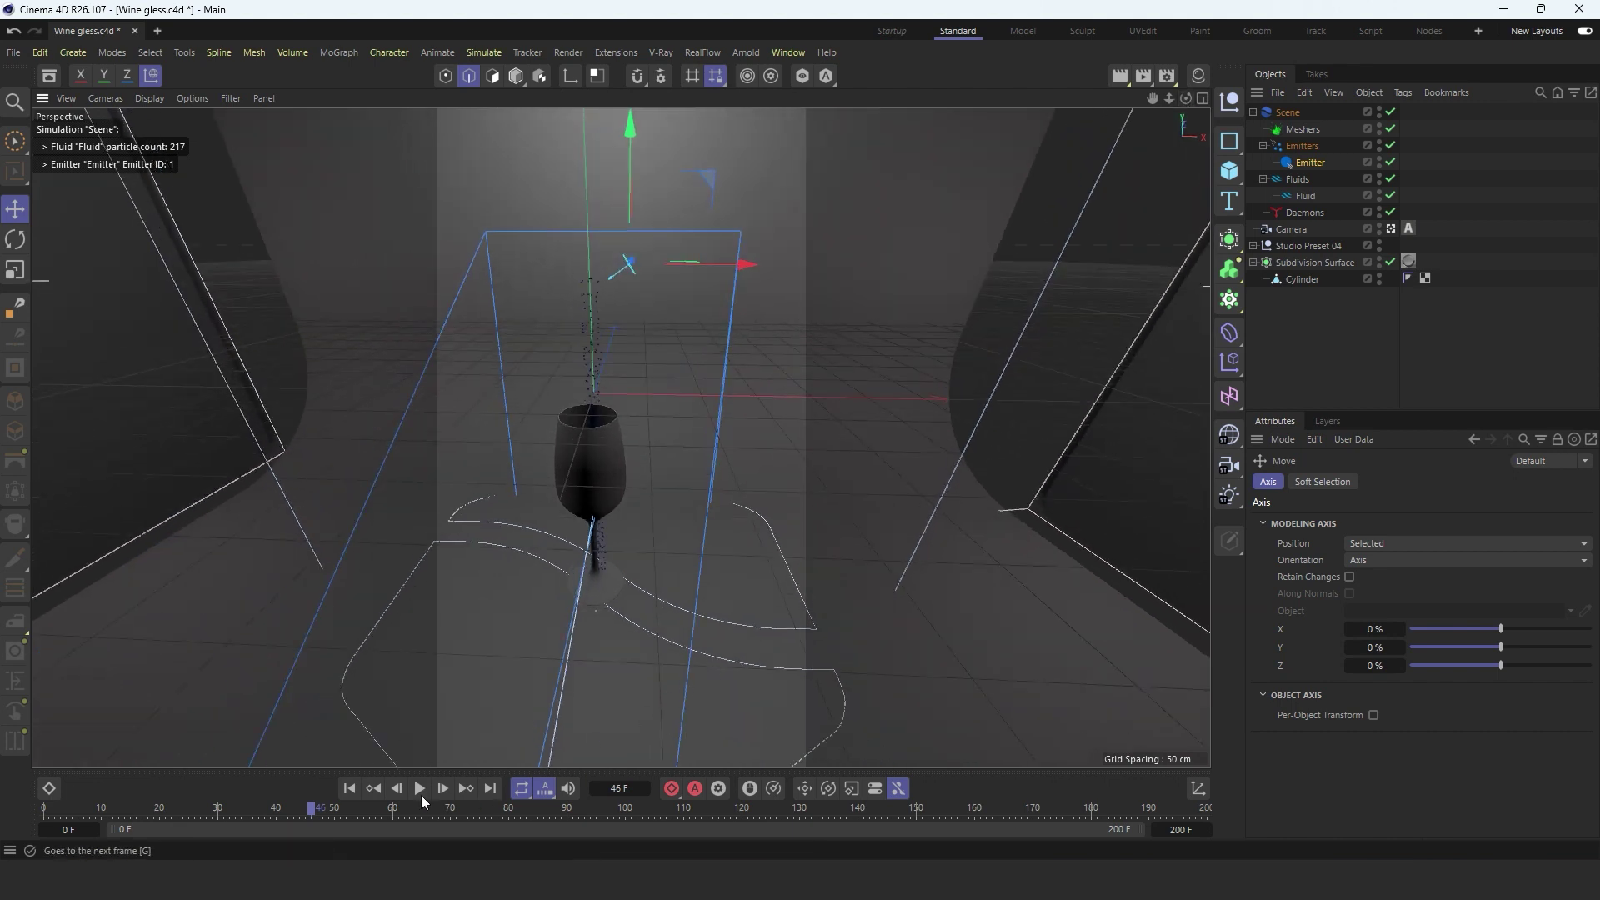
left_click(419, 788)
left_click(419, 788)
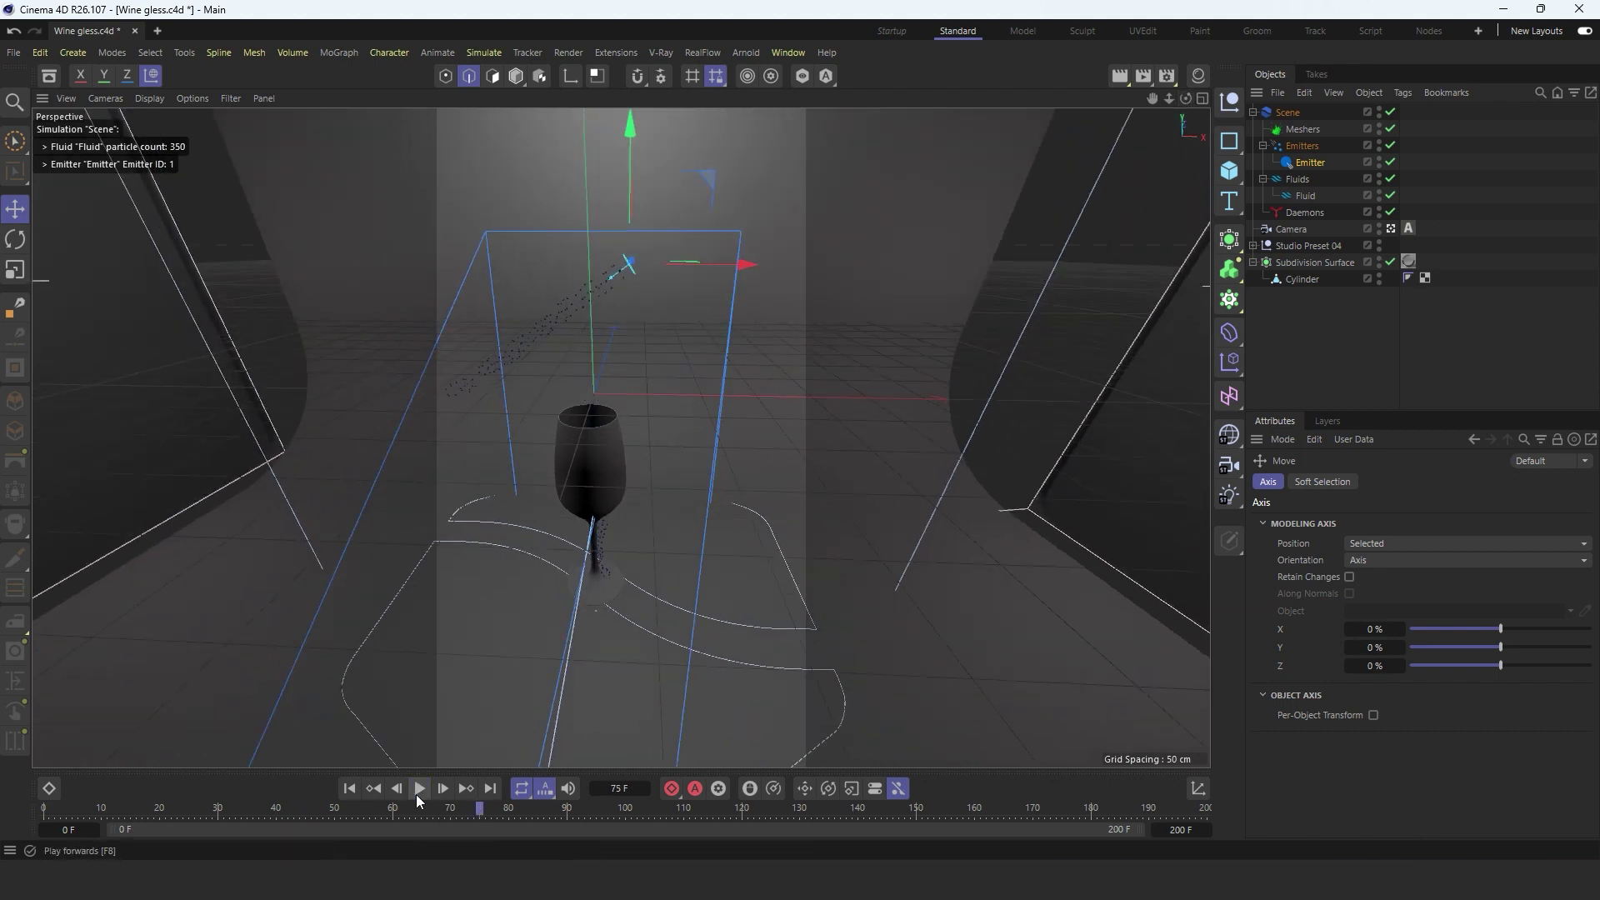
Step: Add a Gravity daemon, replay to frame 35, and move the daemon right
left_click(710, 55)
mouse_move(730, 142)
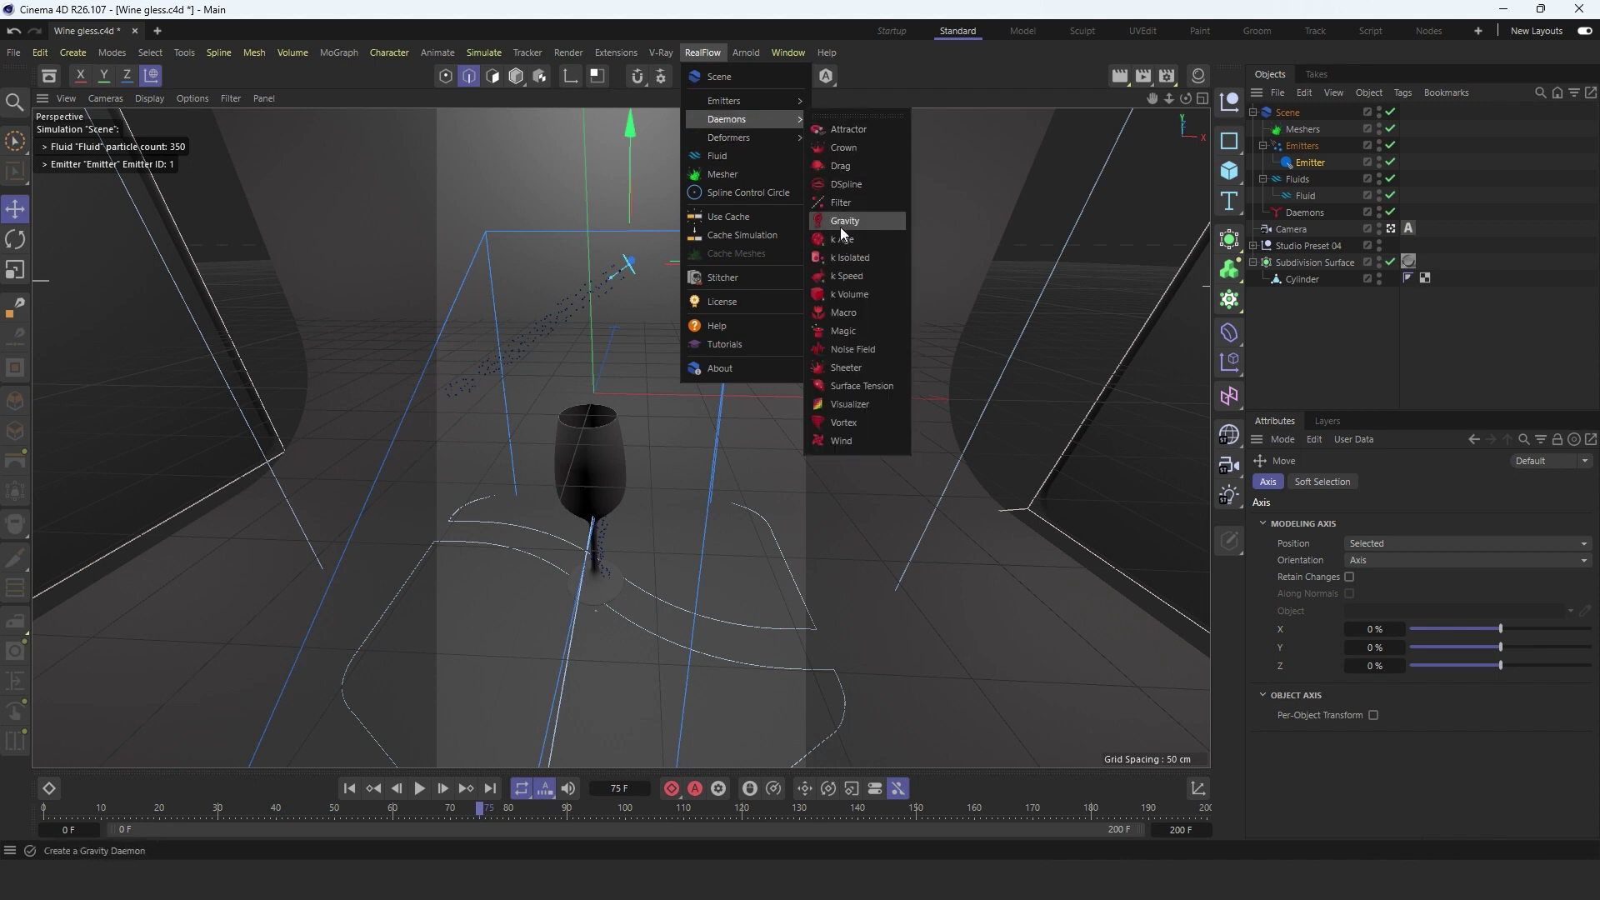
left_click(843, 222)
left_click(349, 788)
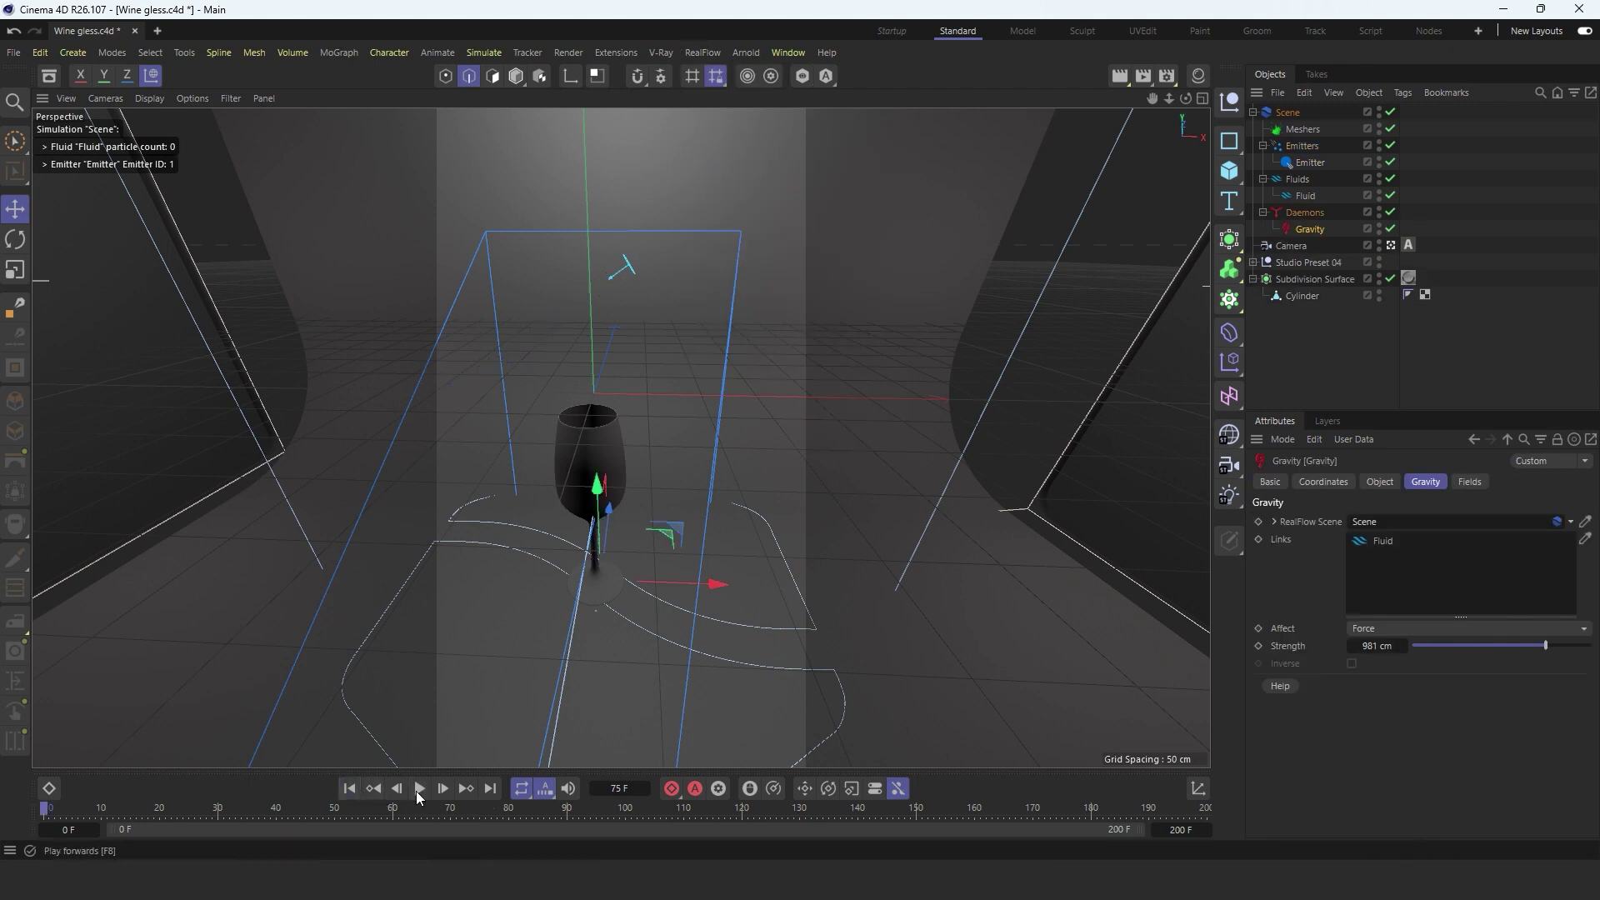
left_click(420, 789)
left_click(419, 789)
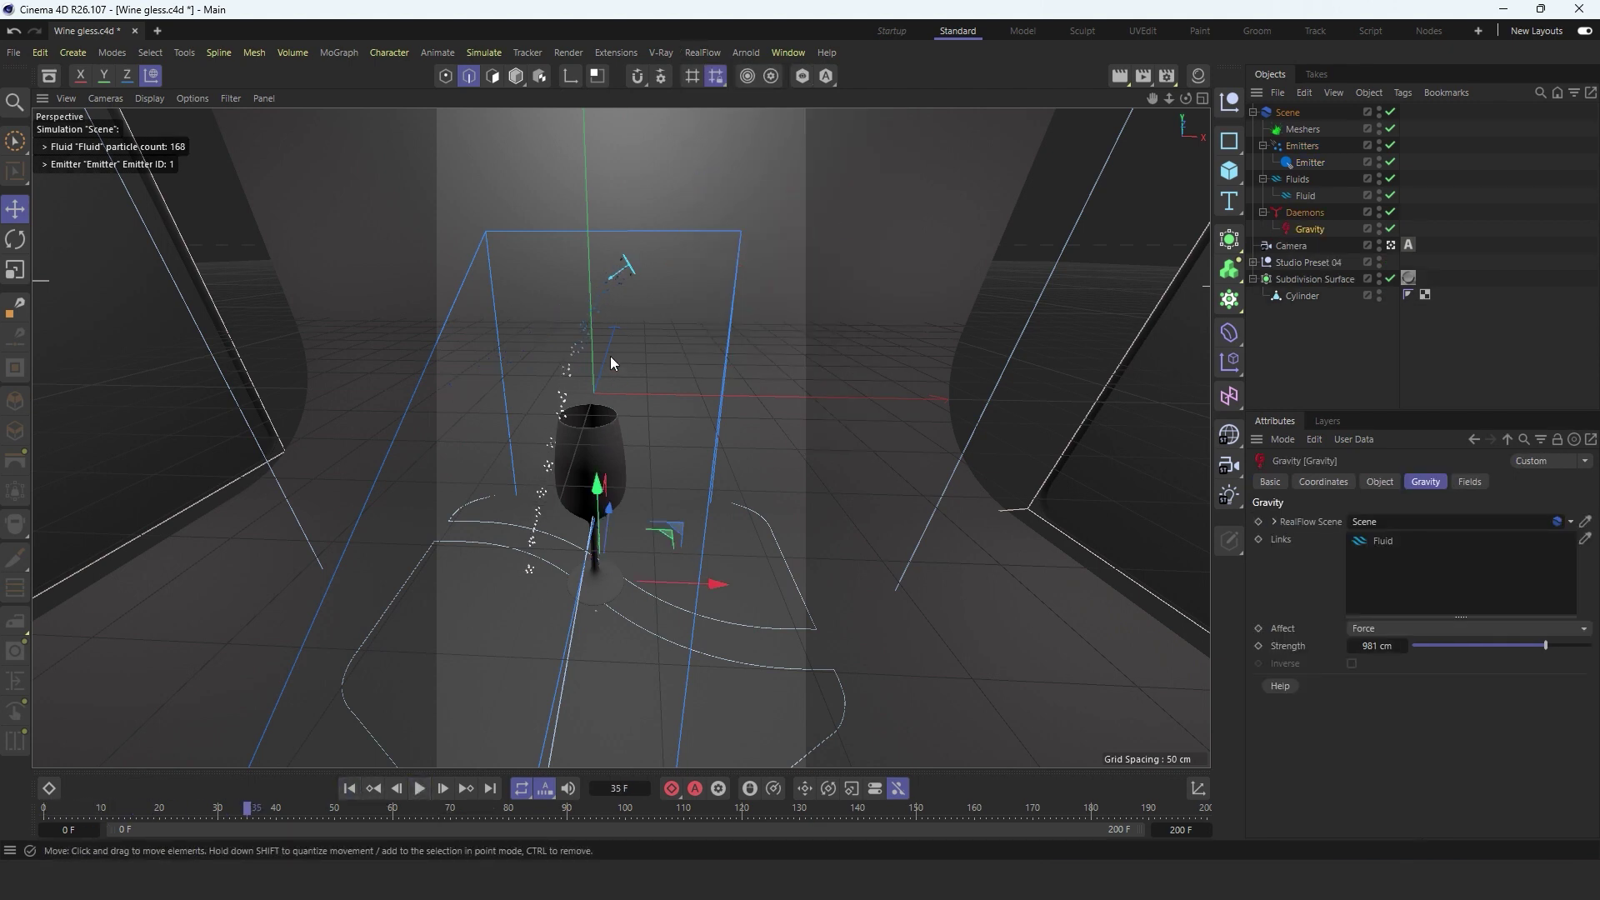
left_click_drag(613, 285, 639, 291)
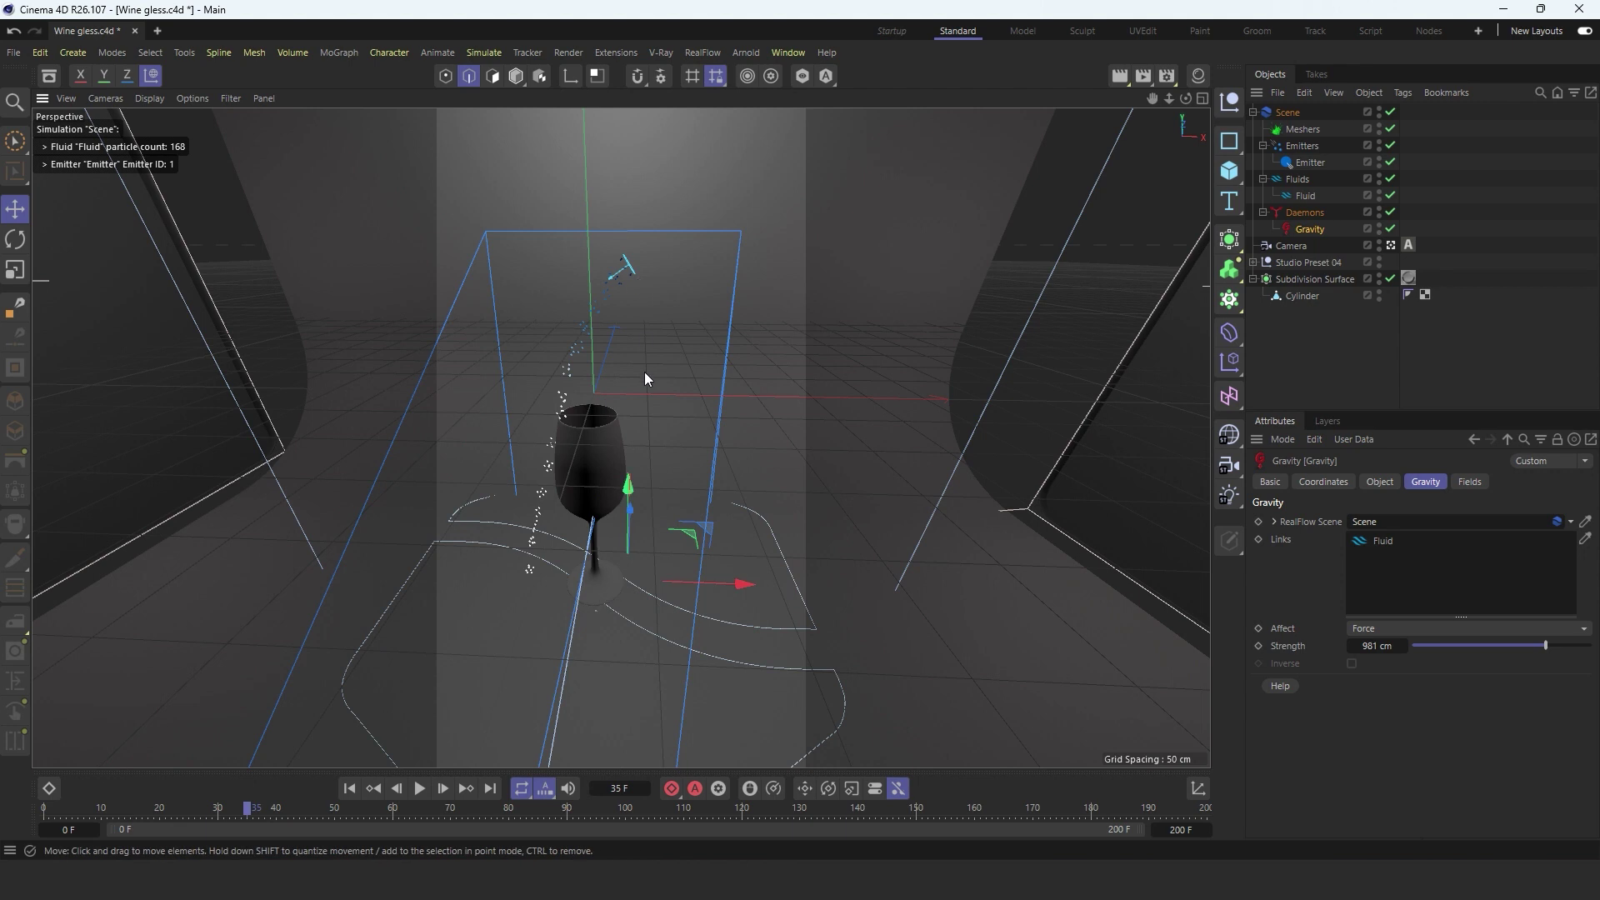
Step: Move the emitter about 25 cm right, replay to frame 71, then nudge it further right
left_click(627, 268)
left_click_drag(742, 264, 738, 271)
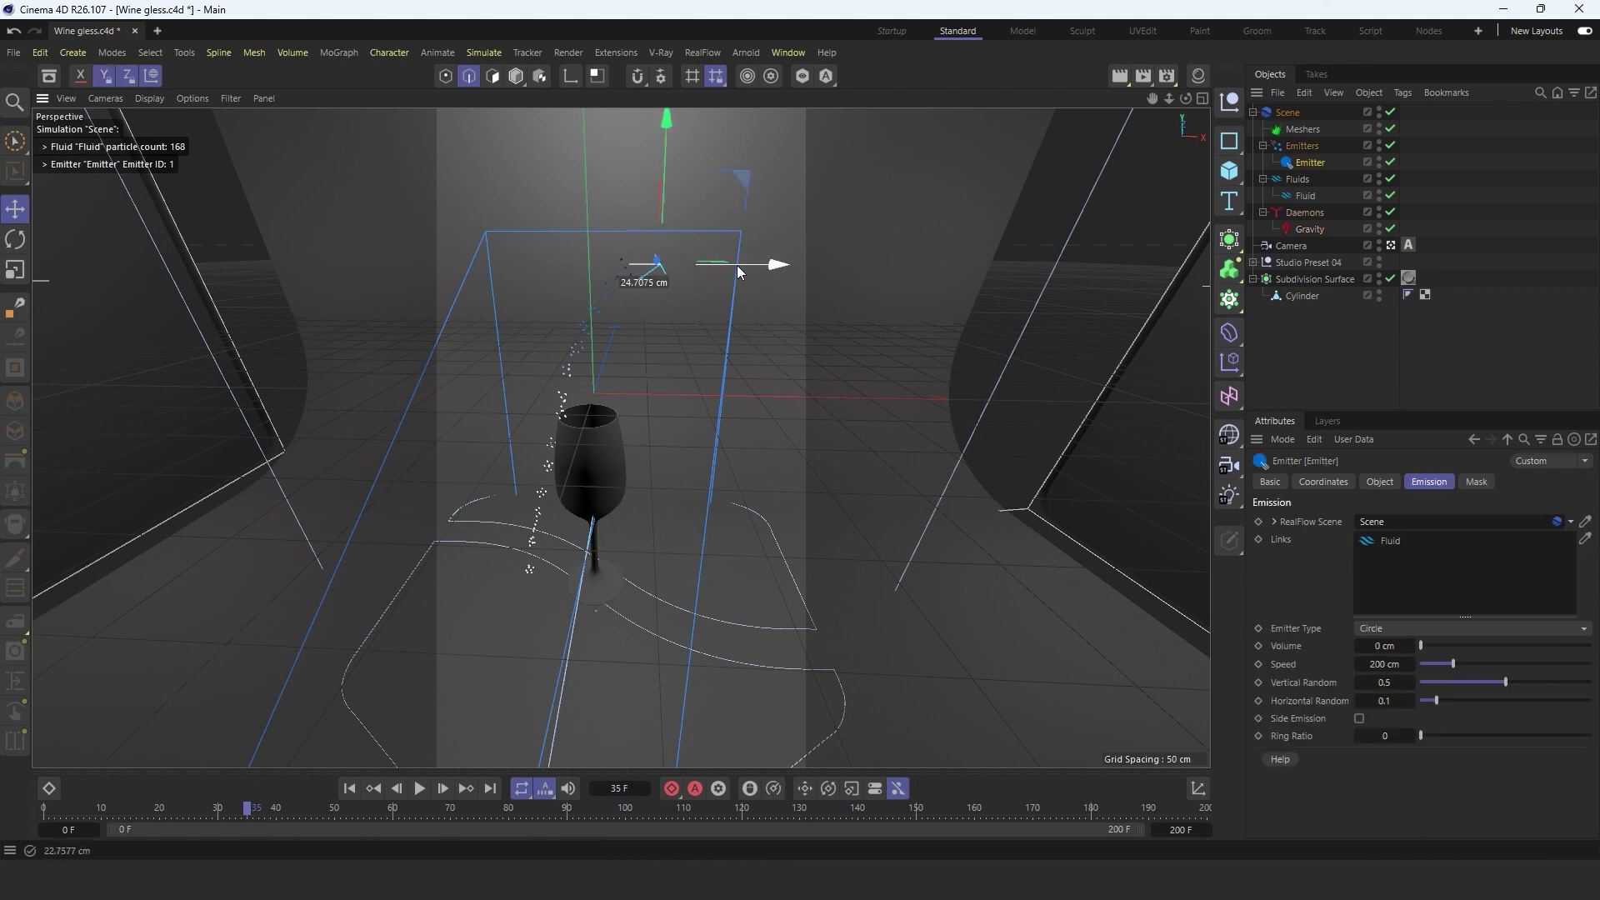
left_click(426, 794)
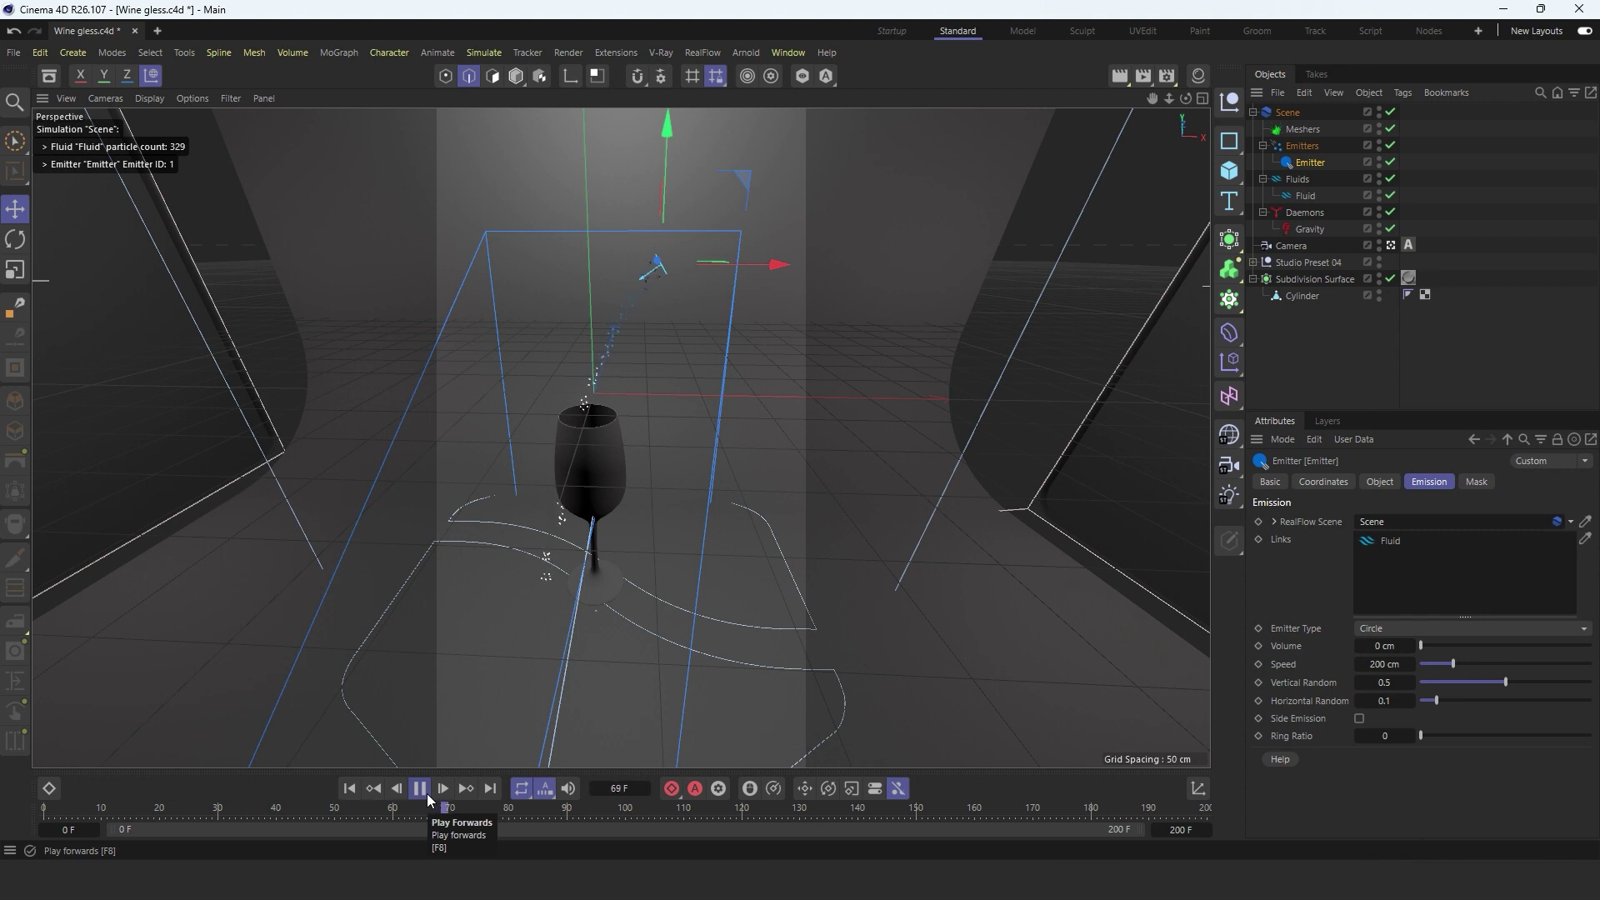
left_click(427, 794)
left_click_drag(763, 265, 769, 265)
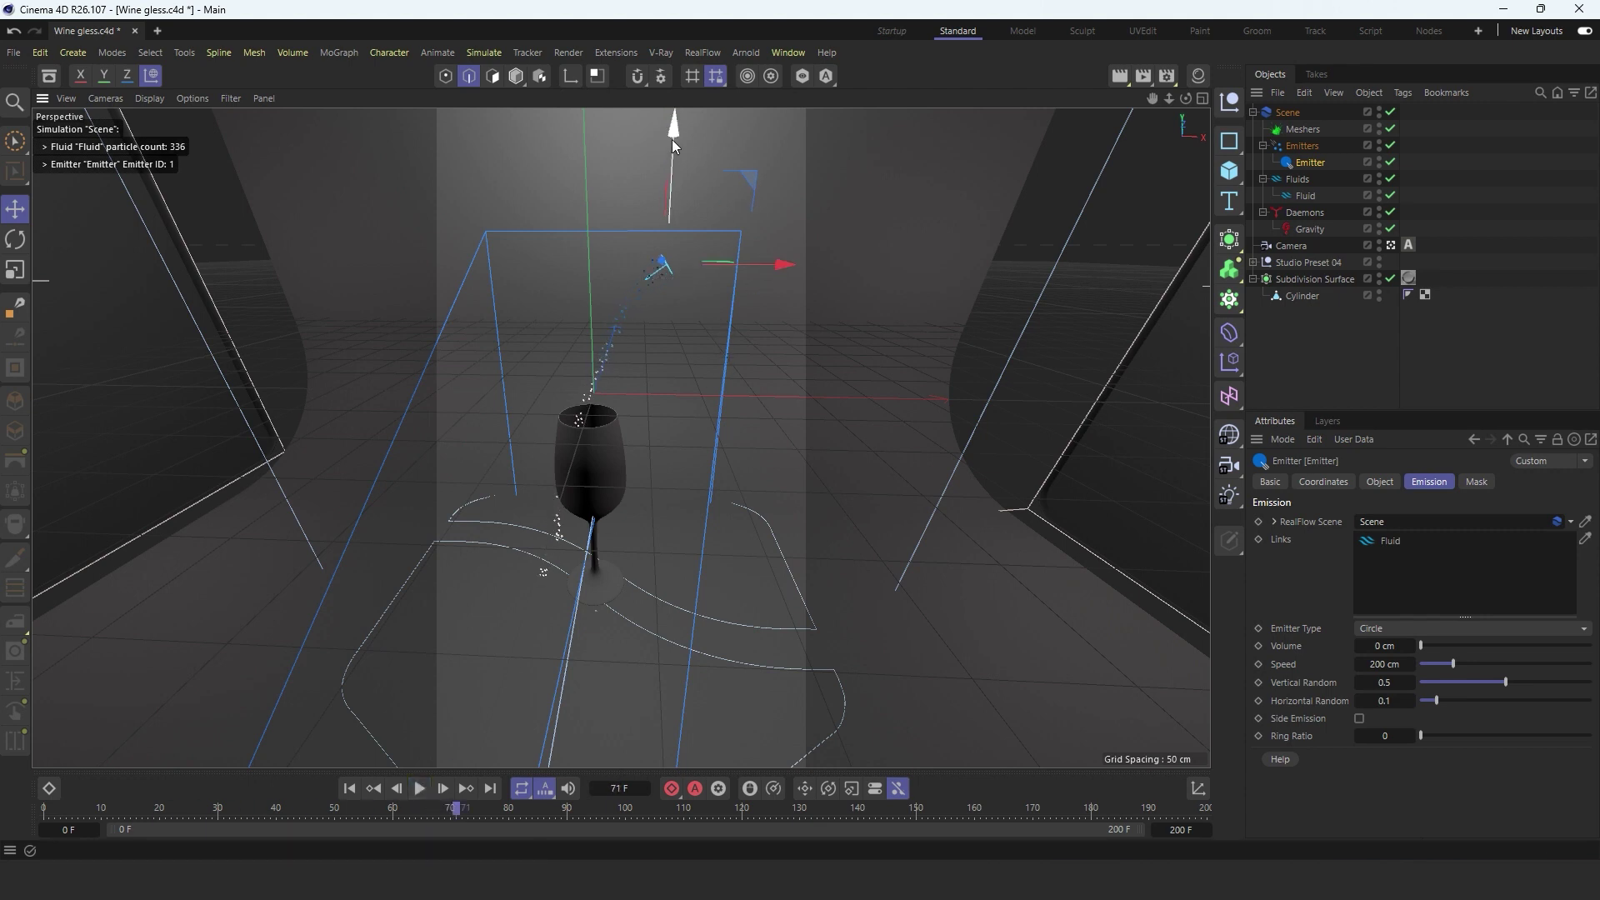
Step: In four views, raise the emitter about 13 cm and replay to frame 55
middle_click(504, 240)
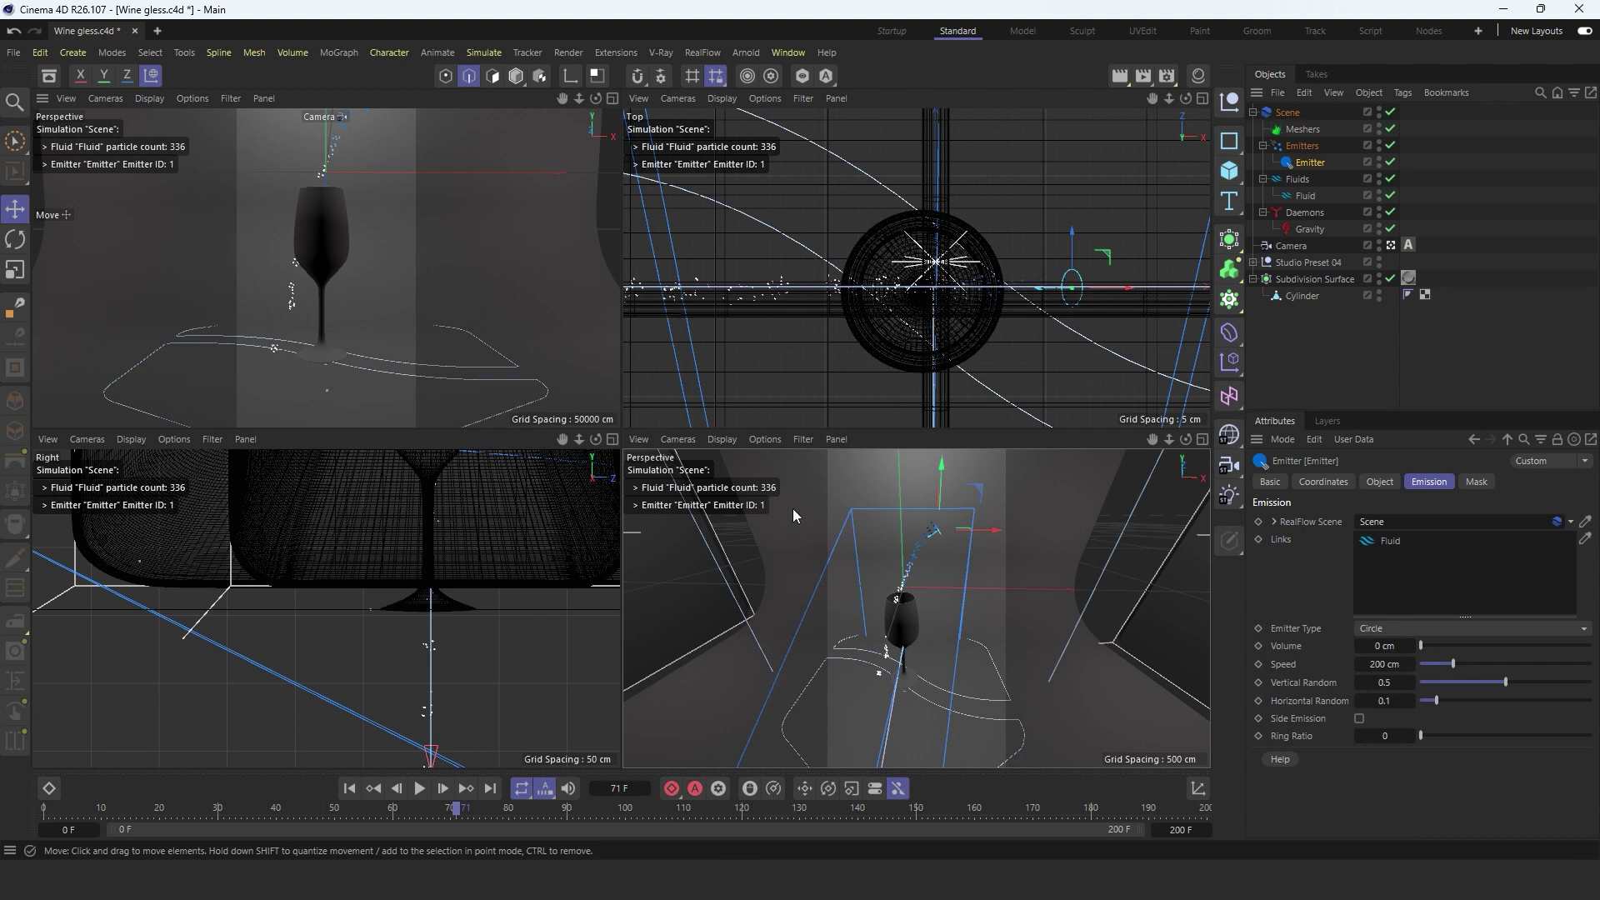
left_click_drag(942, 476, 940, 486)
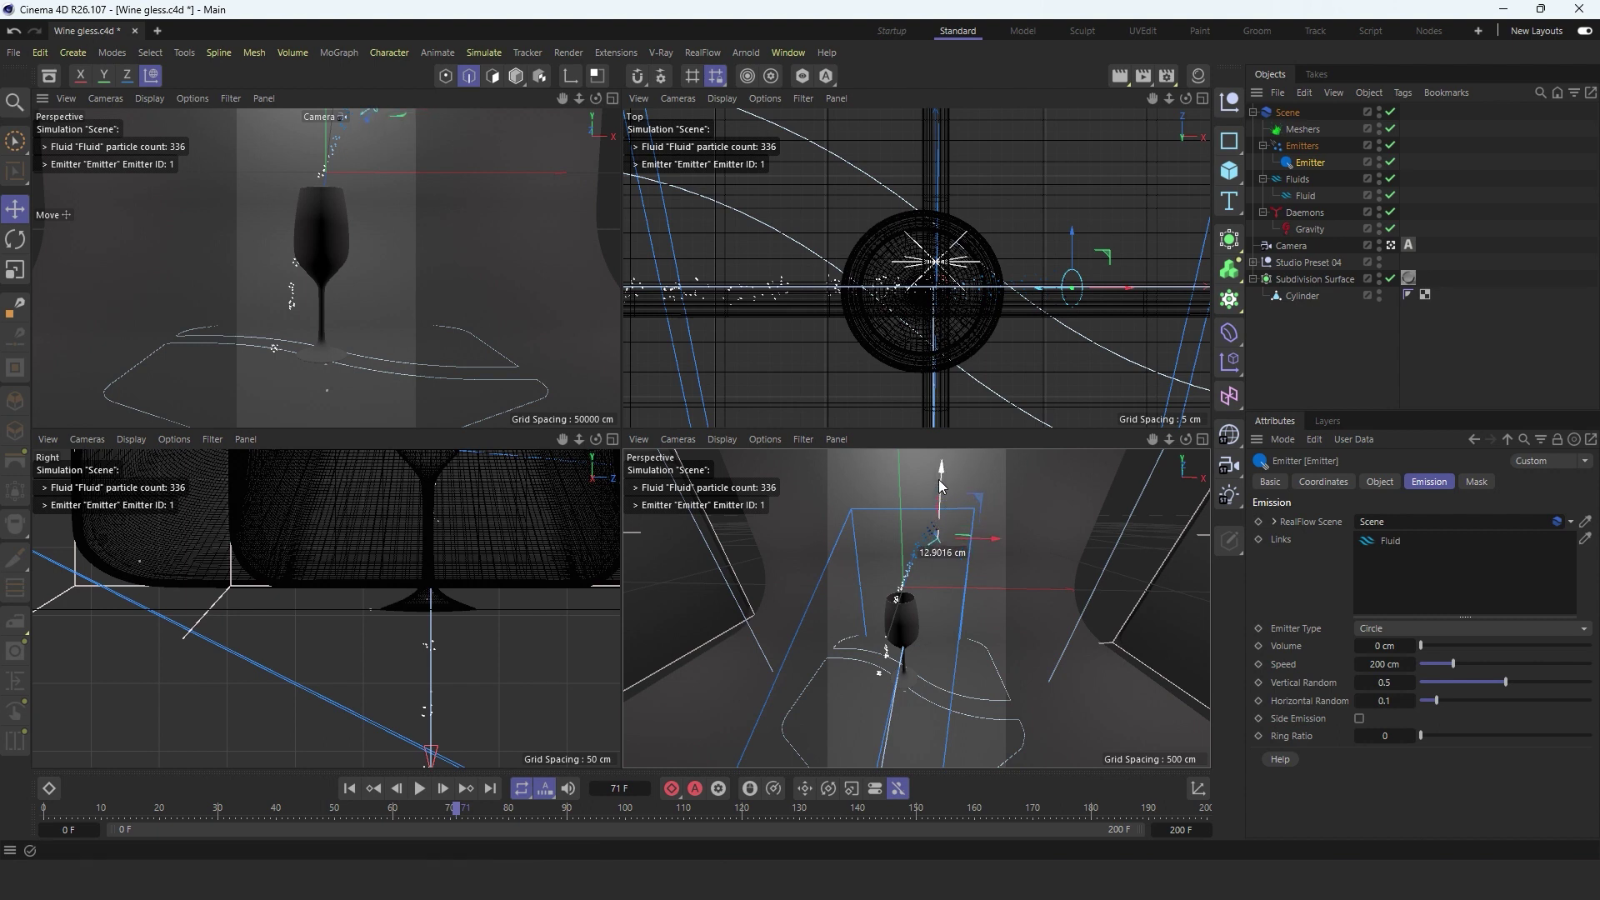
left_click(350, 788)
left_click(420, 789)
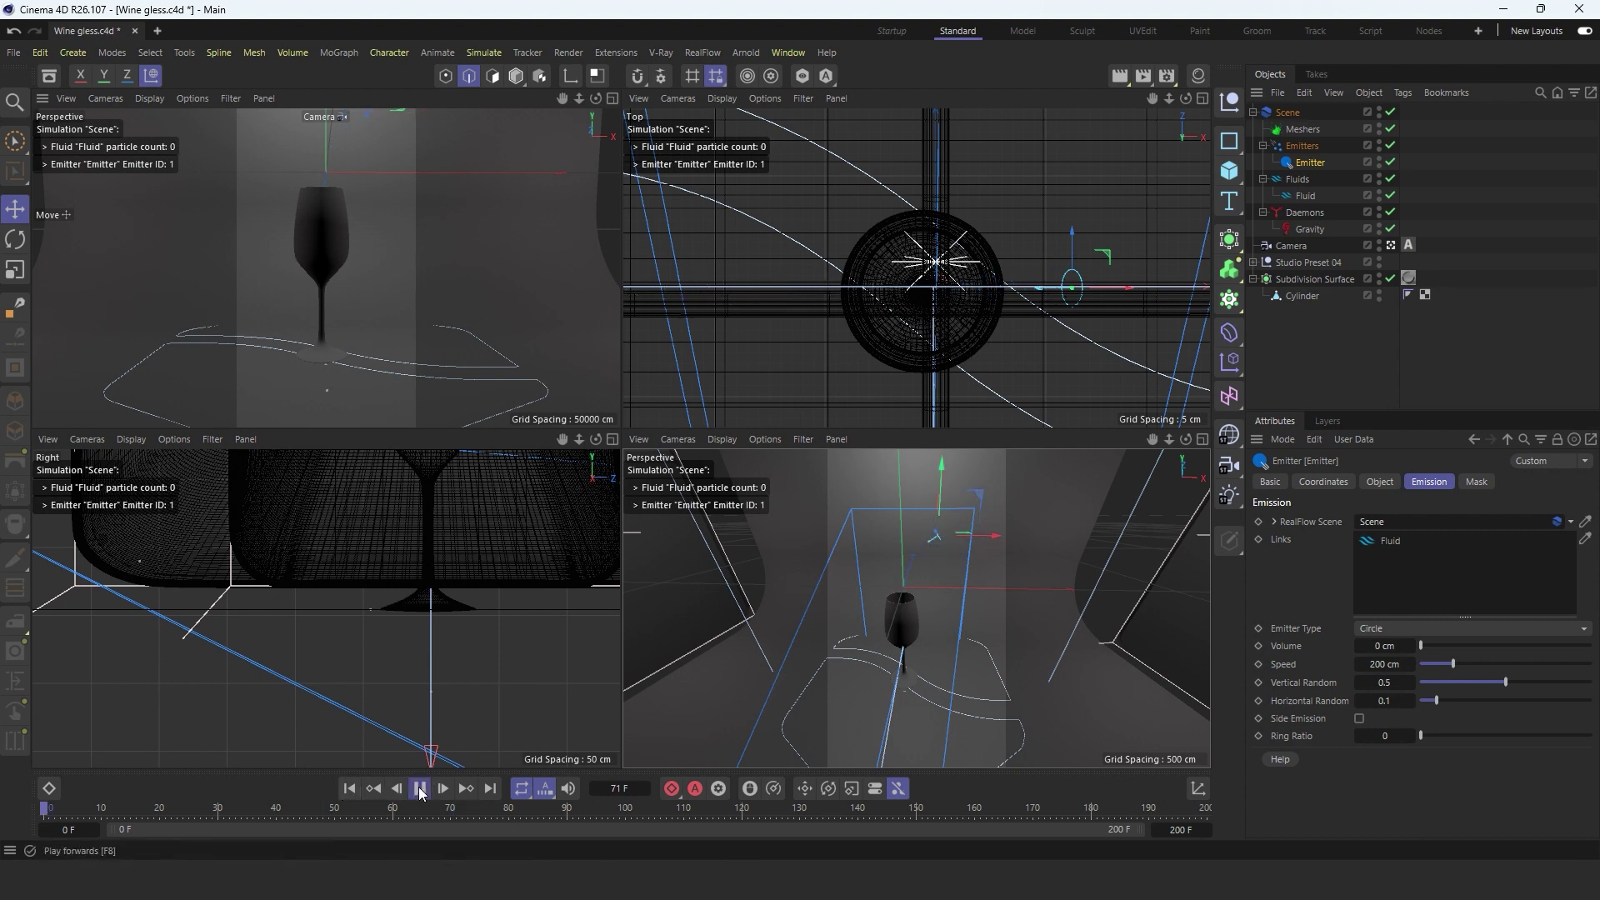
left_click(420, 788)
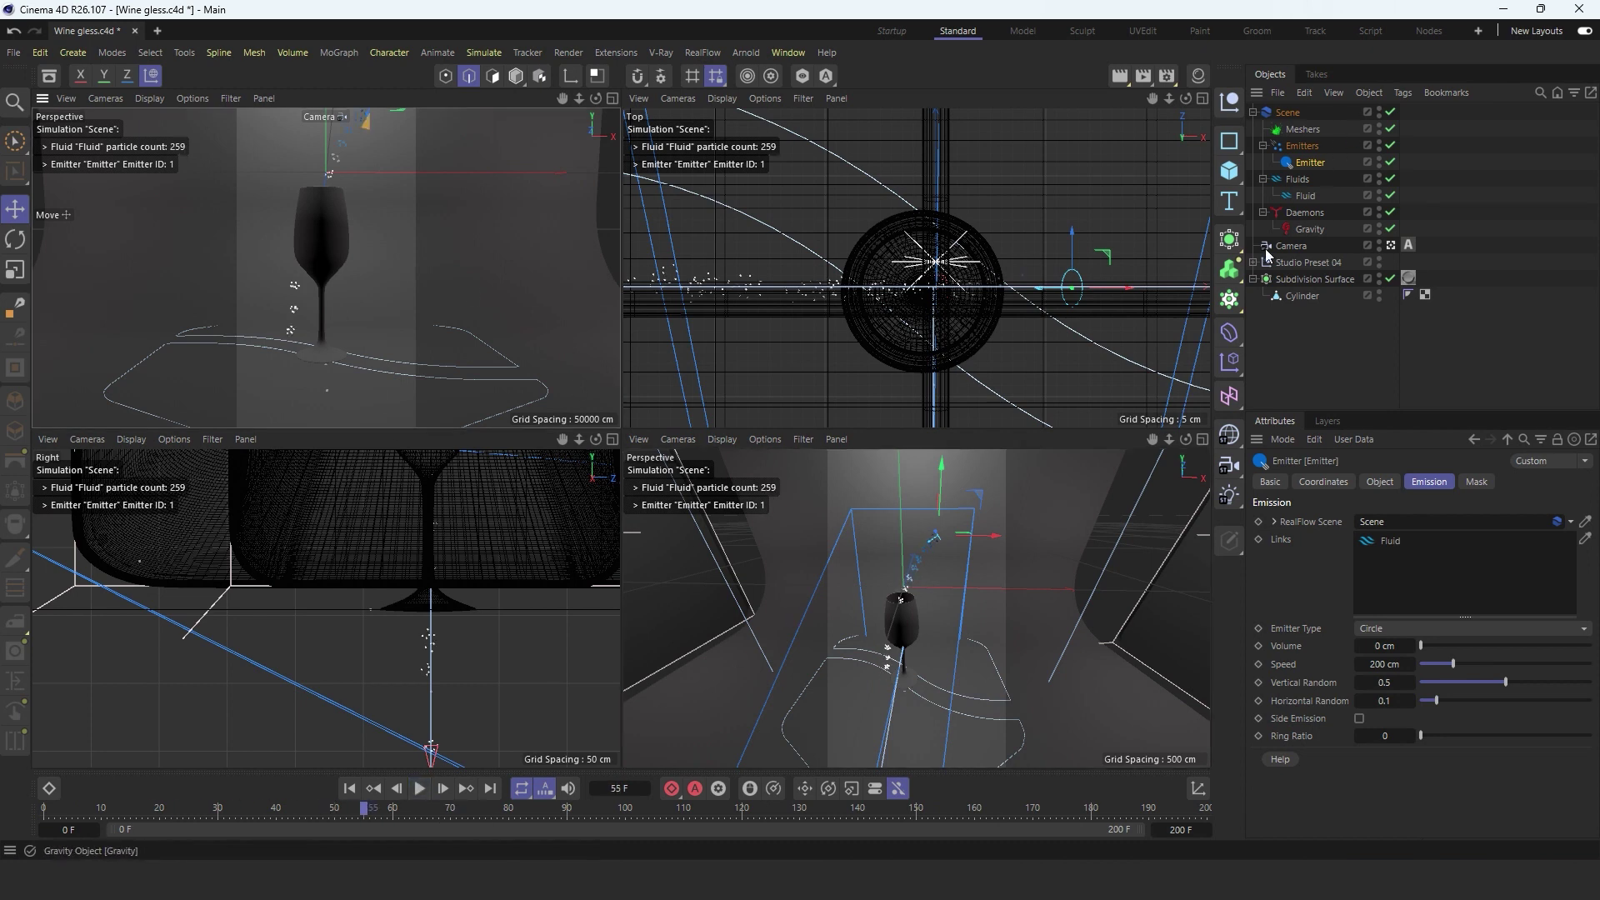
Step: Add a RealFlow Collider tag to the wine glass's Subdivision Surface
left_click(1253, 279)
left_click(1286, 277)
right_click(1286, 277)
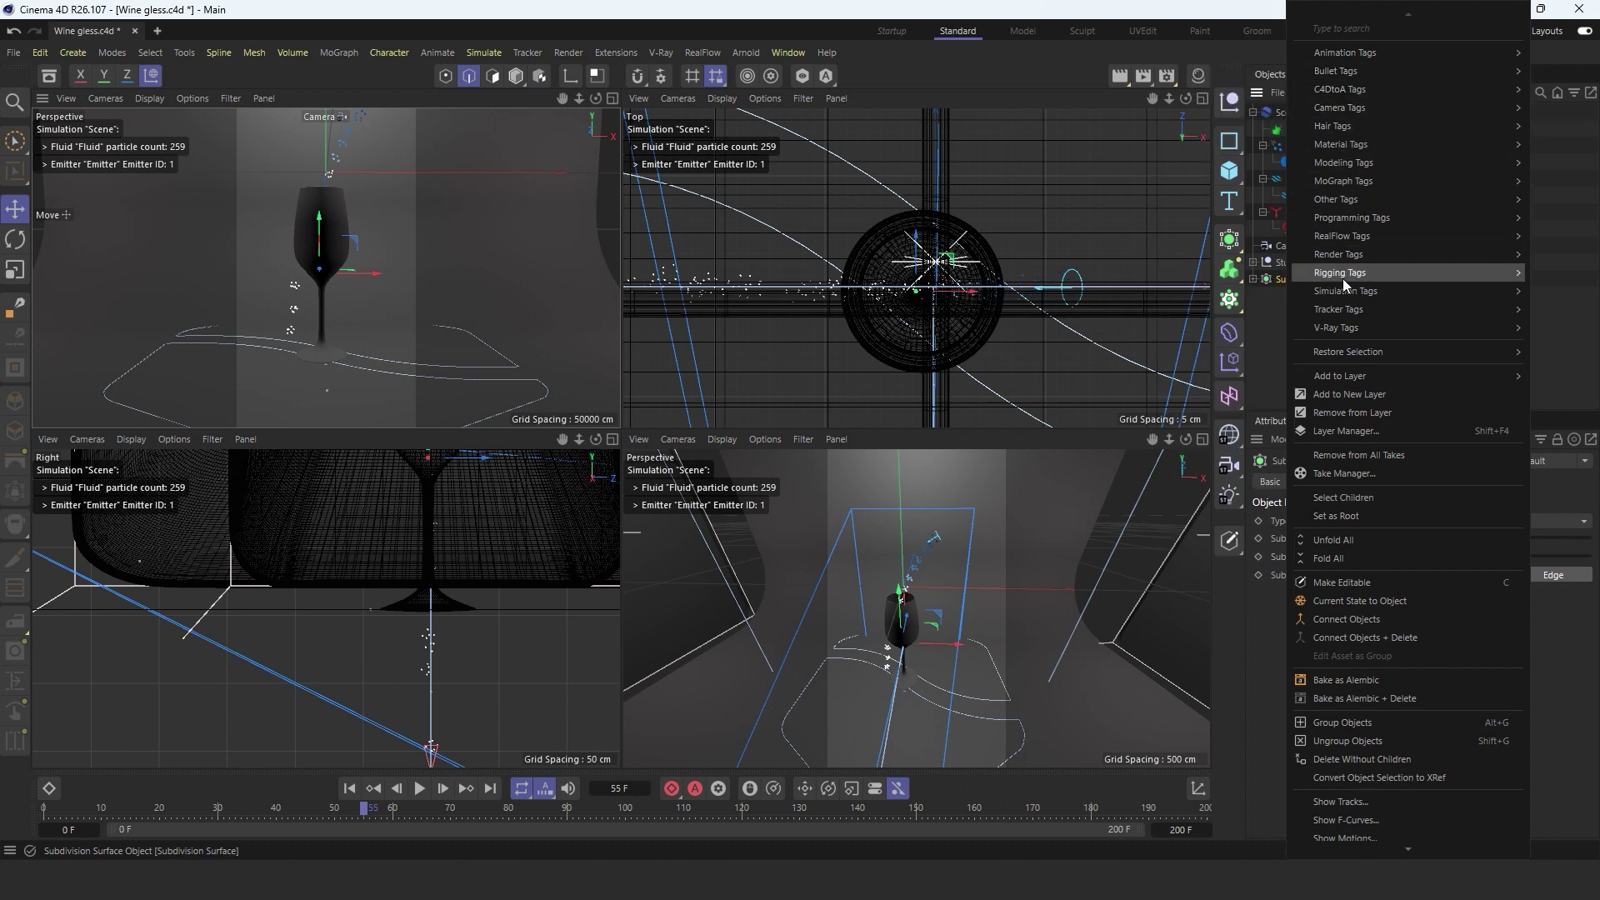
mouse_move(1347, 290)
mouse_move(1342, 237)
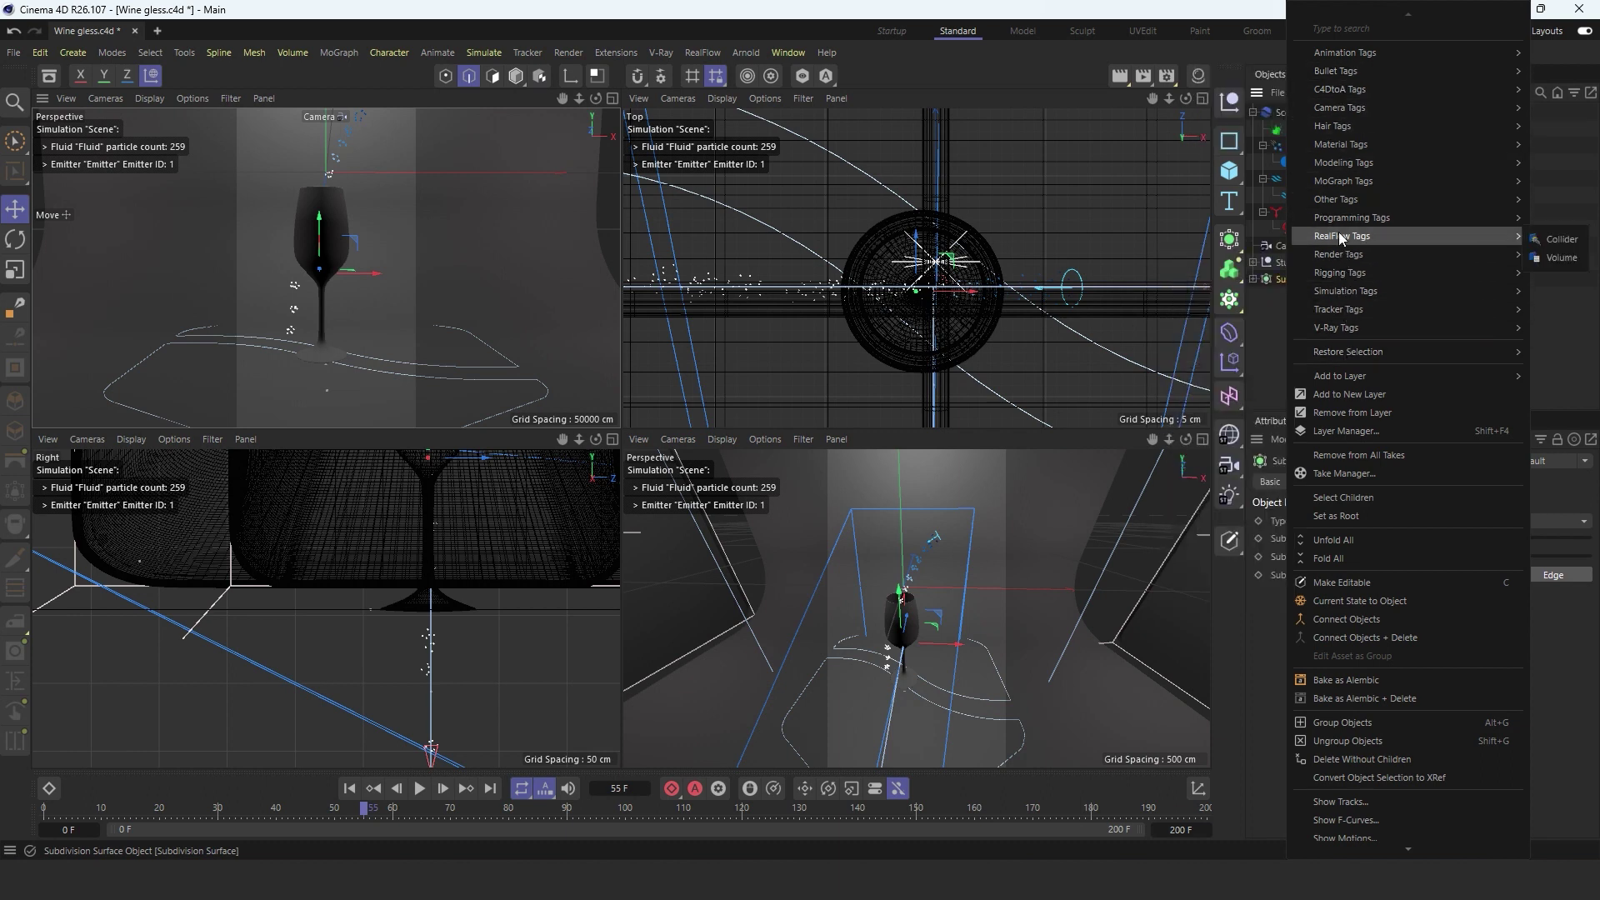
left_click(1552, 240)
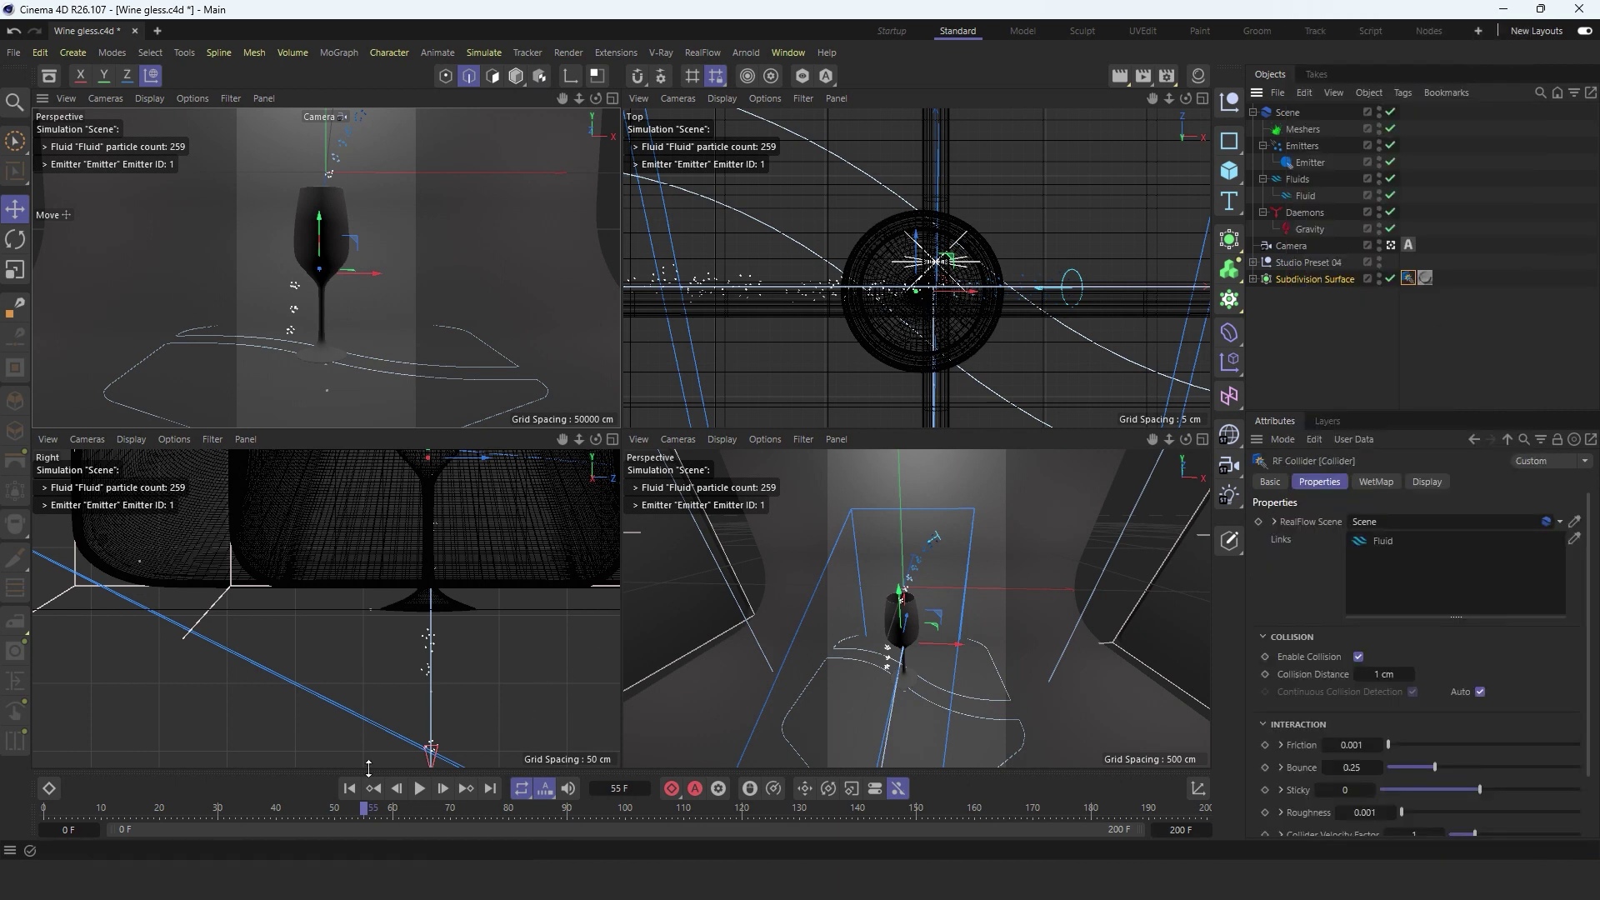
Step: Play the collider simulation to frame 130, then show the Emitter's size settings
scroll(863, 605, "up", 5)
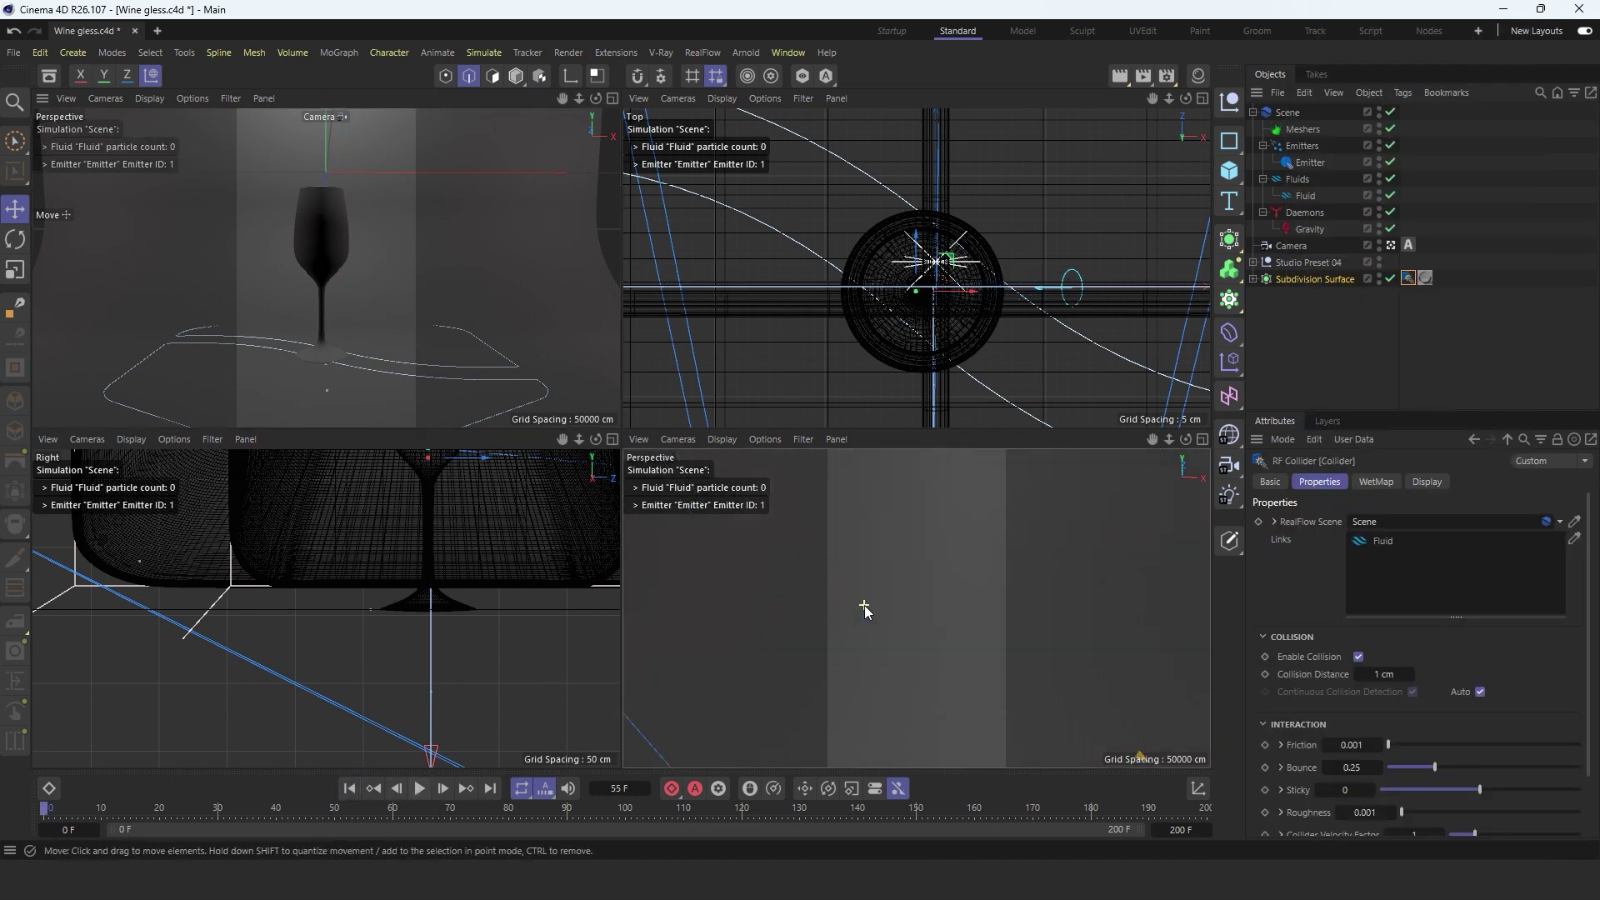
scroll(893, 609, "down", 4)
scroll(910, 559, "up", 4)
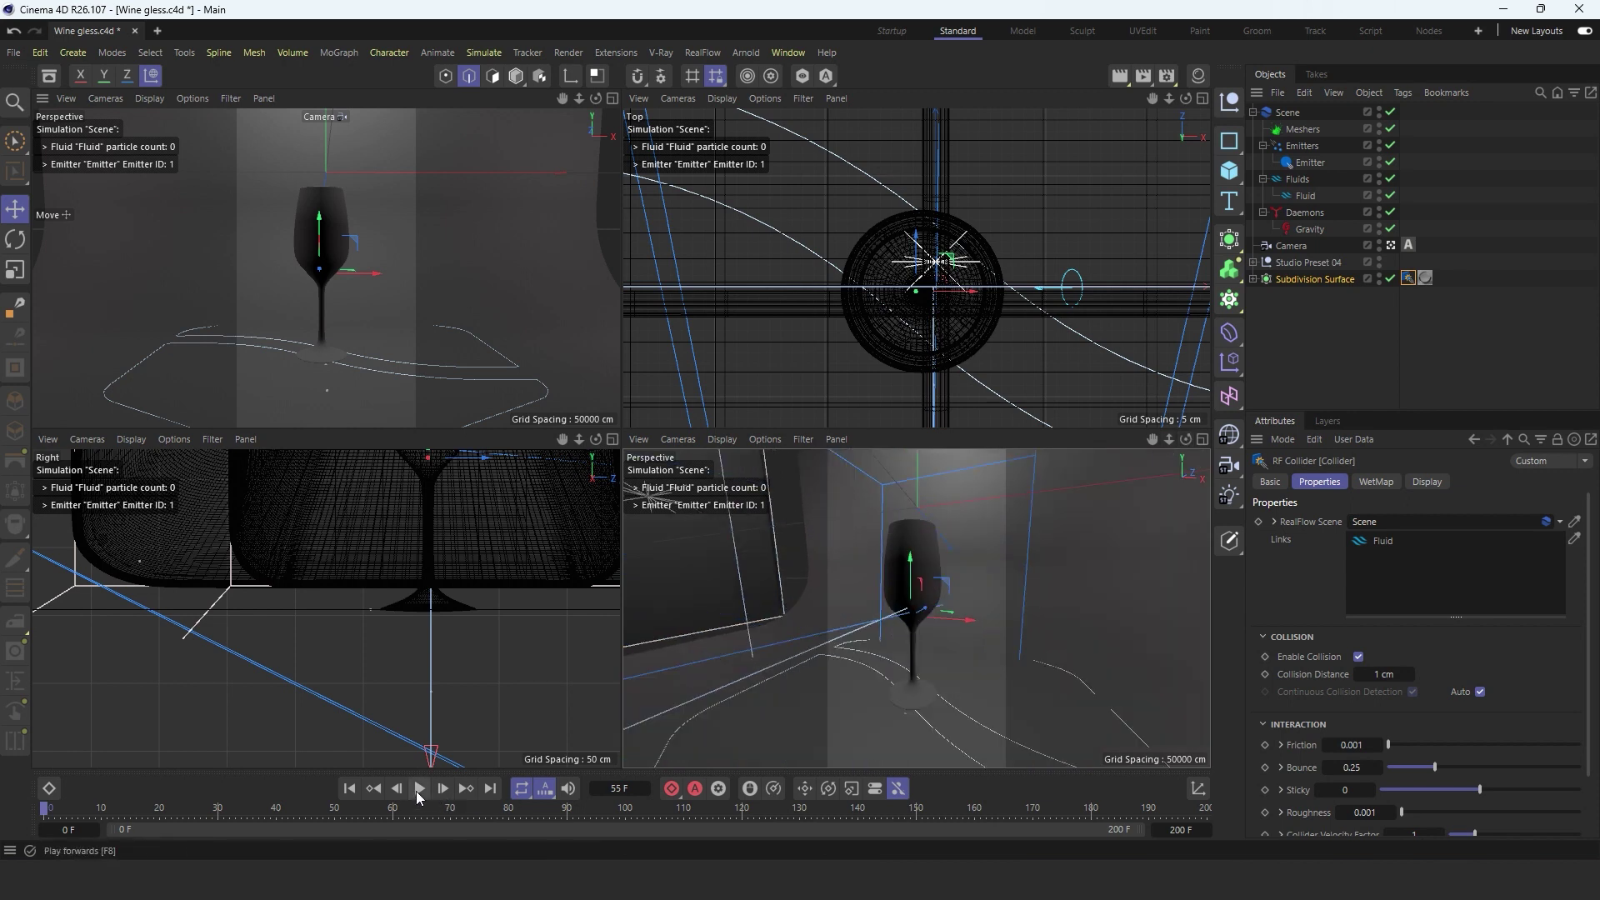
left_click(420, 789)
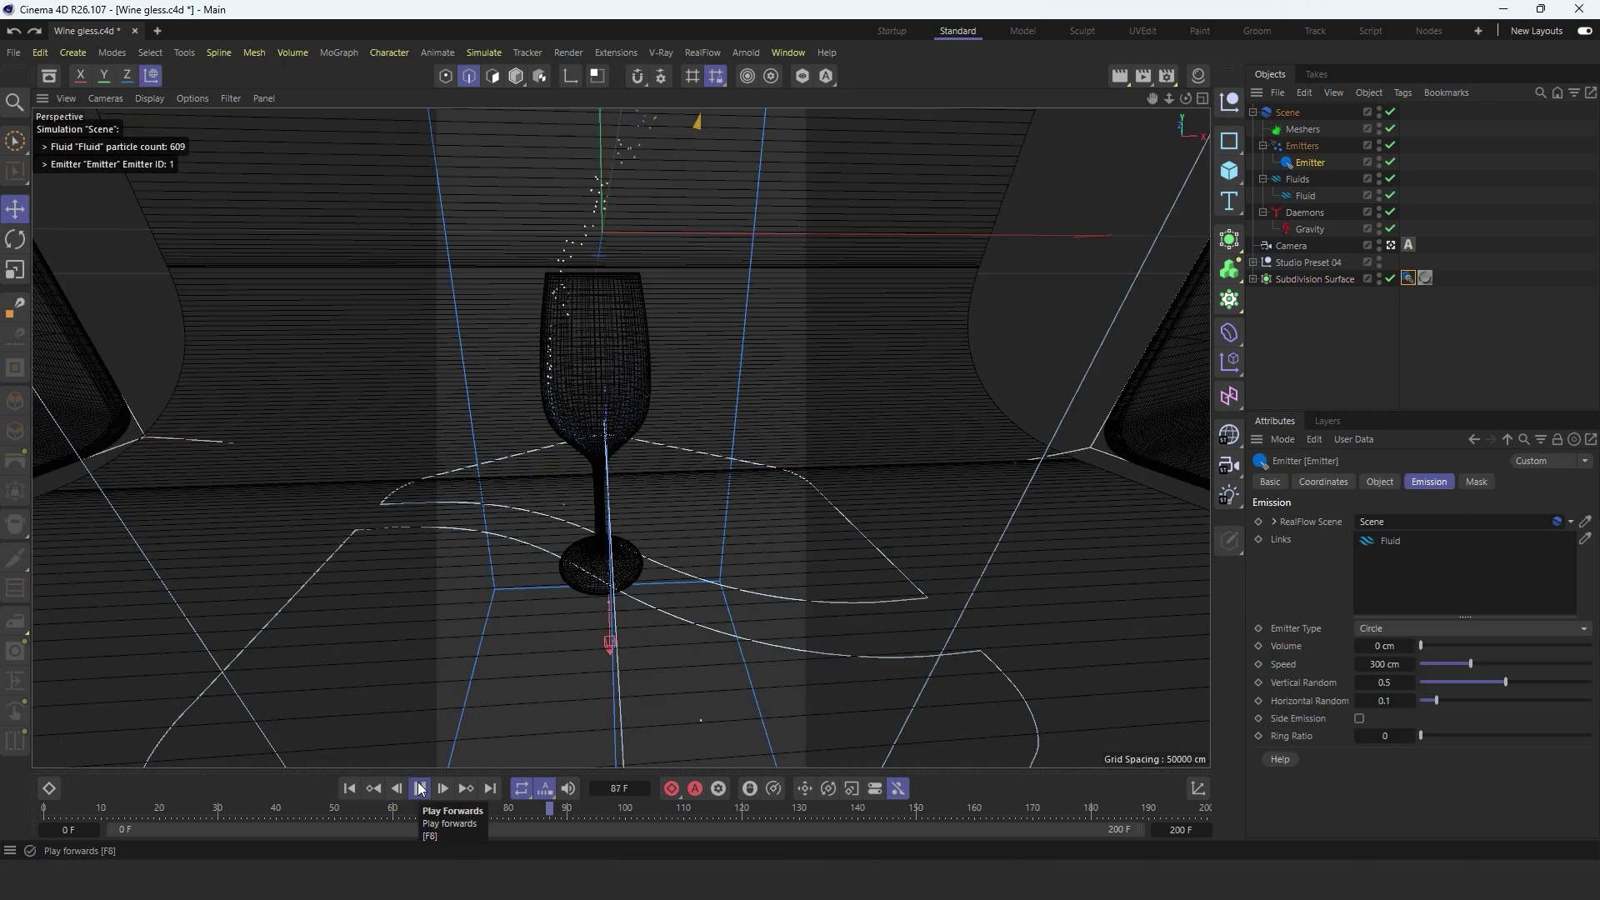
left_click(419, 788)
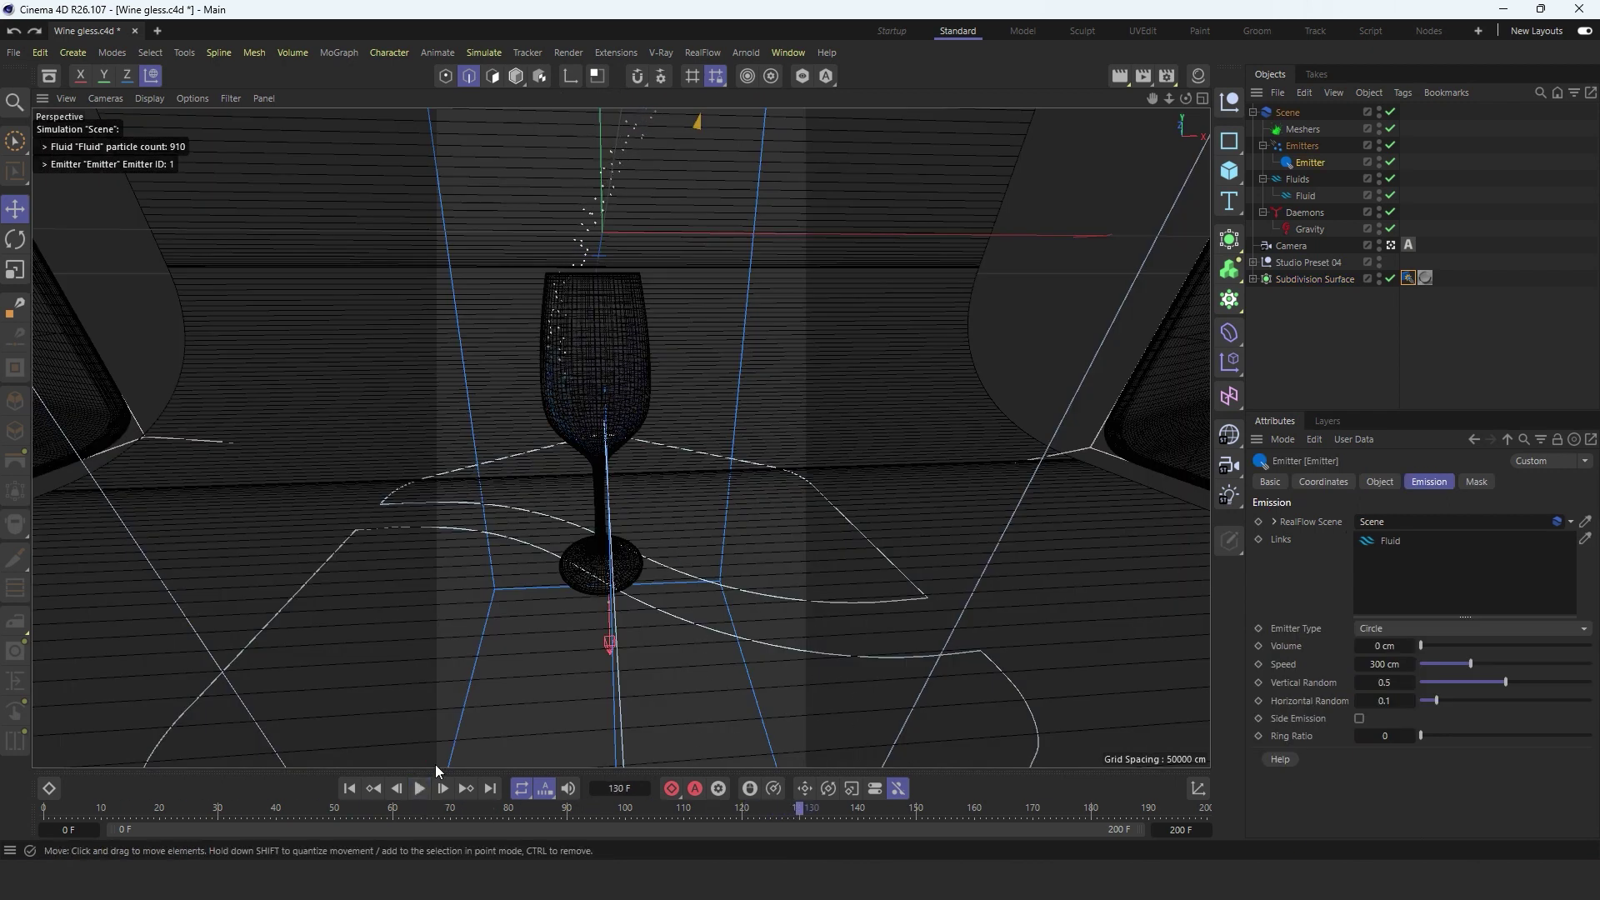
left_click(1380, 481)
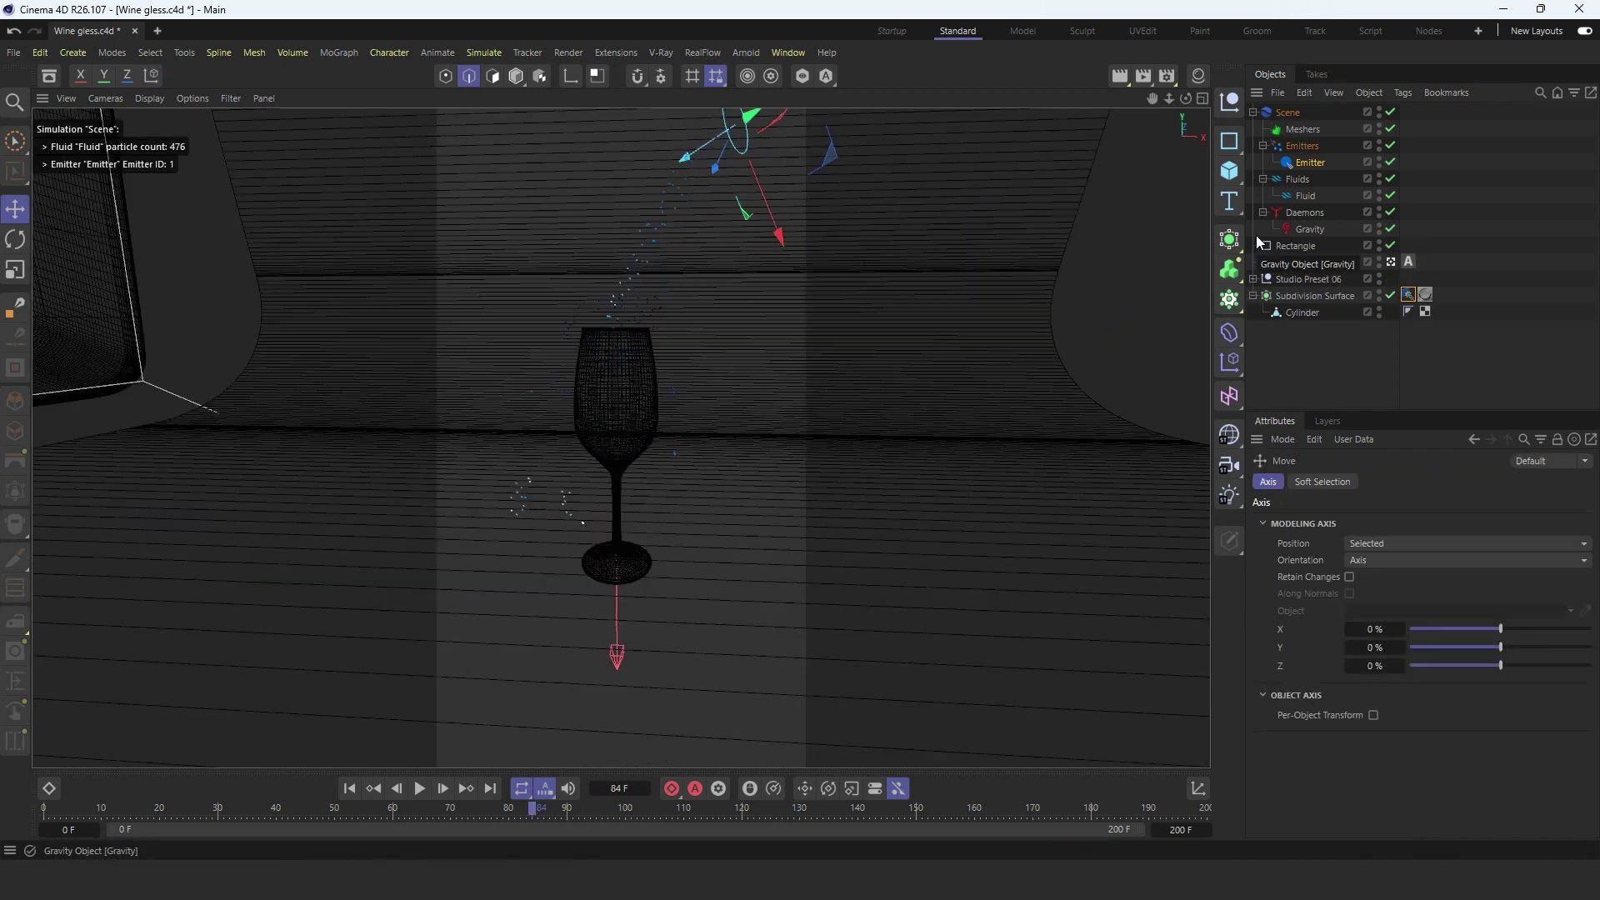
Step: Inspect the Scene, Emitter and Fluid settings in the Object Manager
left_click(1296, 246)
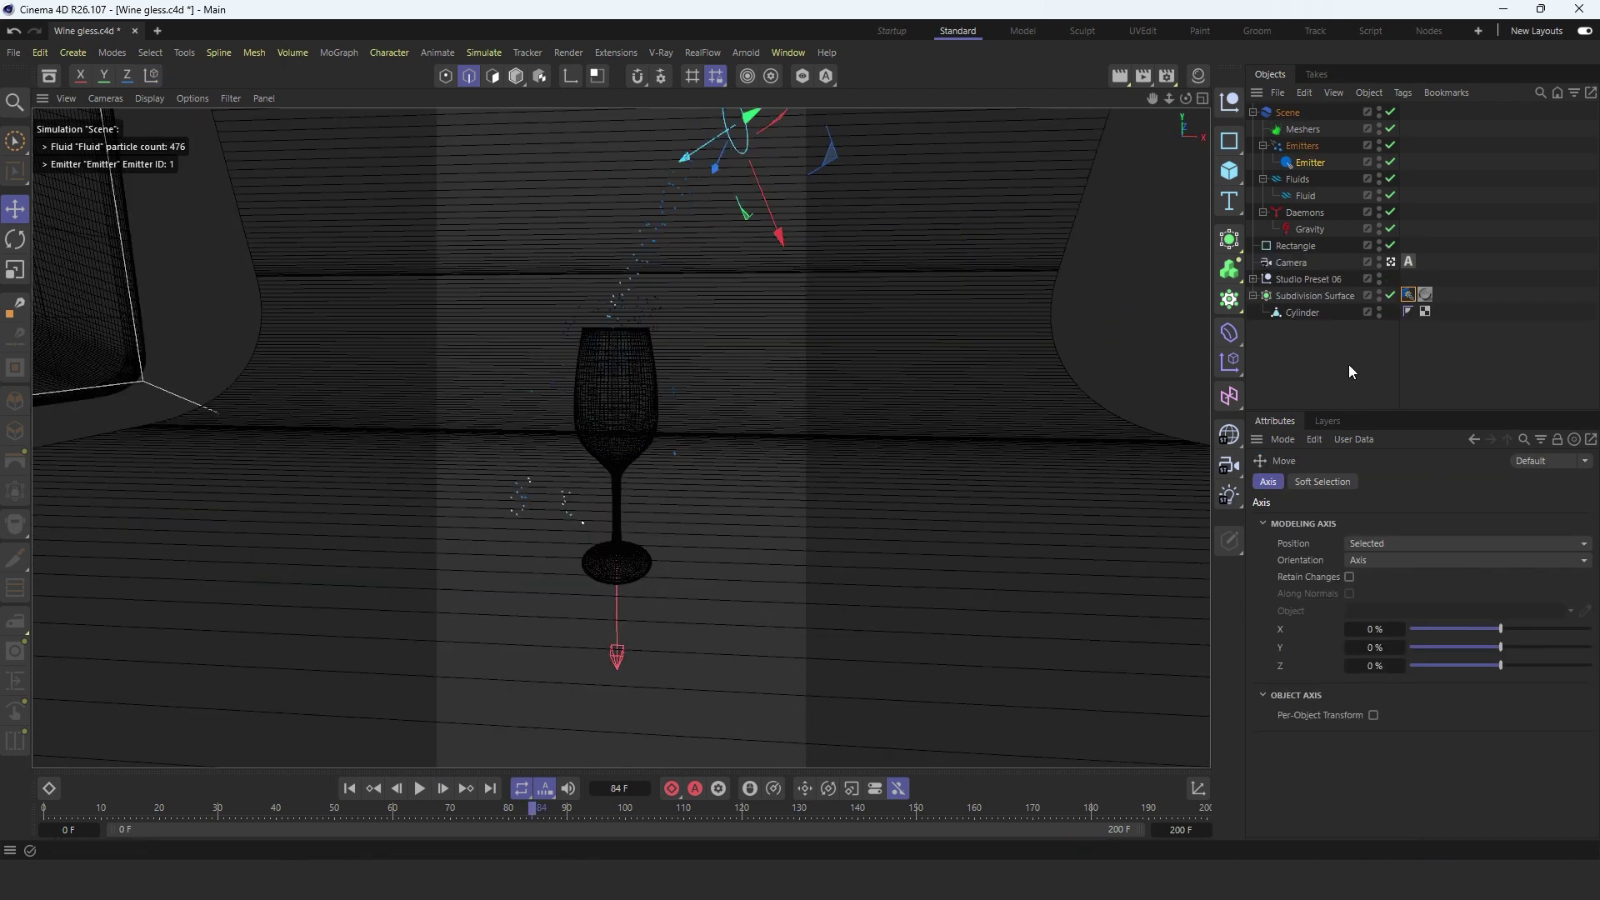
left_click(1296, 116)
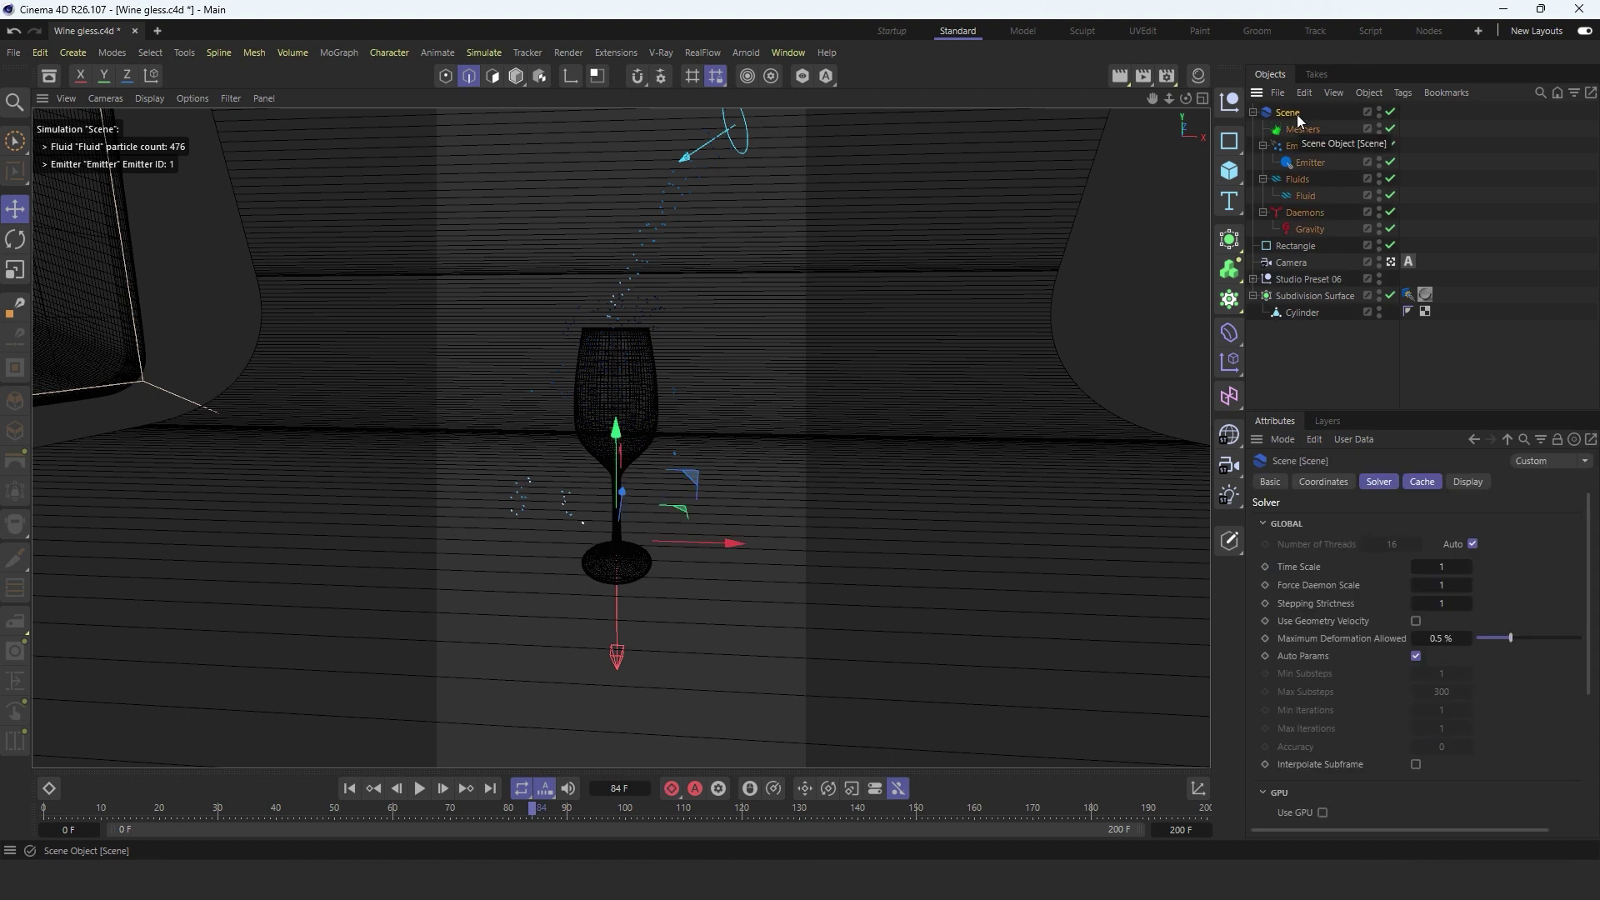
left_click(1300, 146)
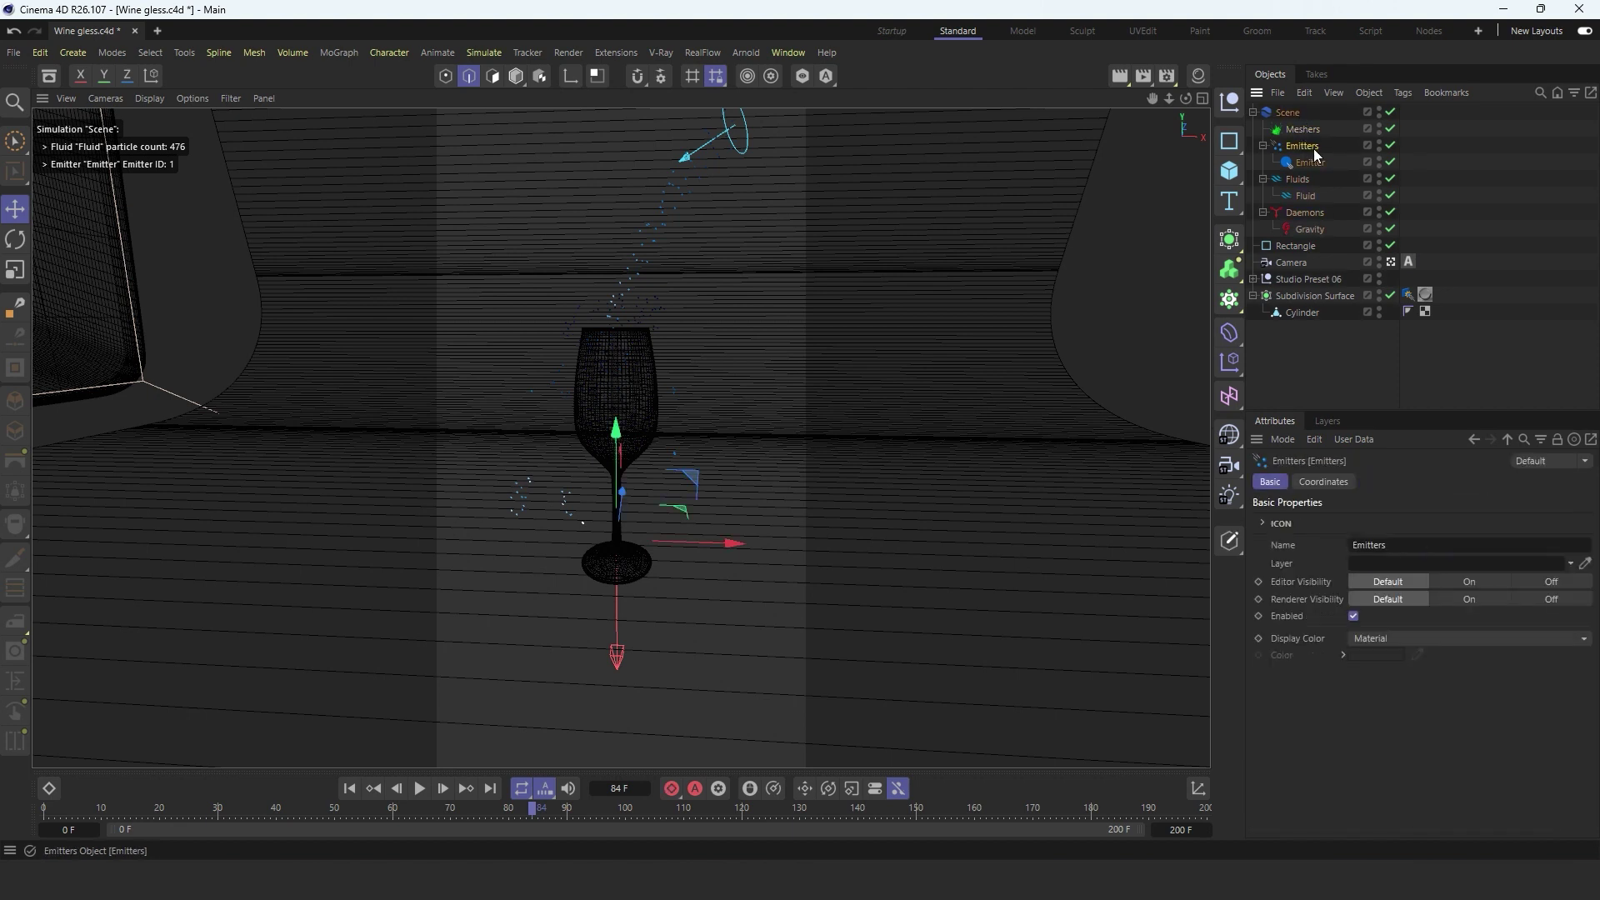
left_click(1312, 163)
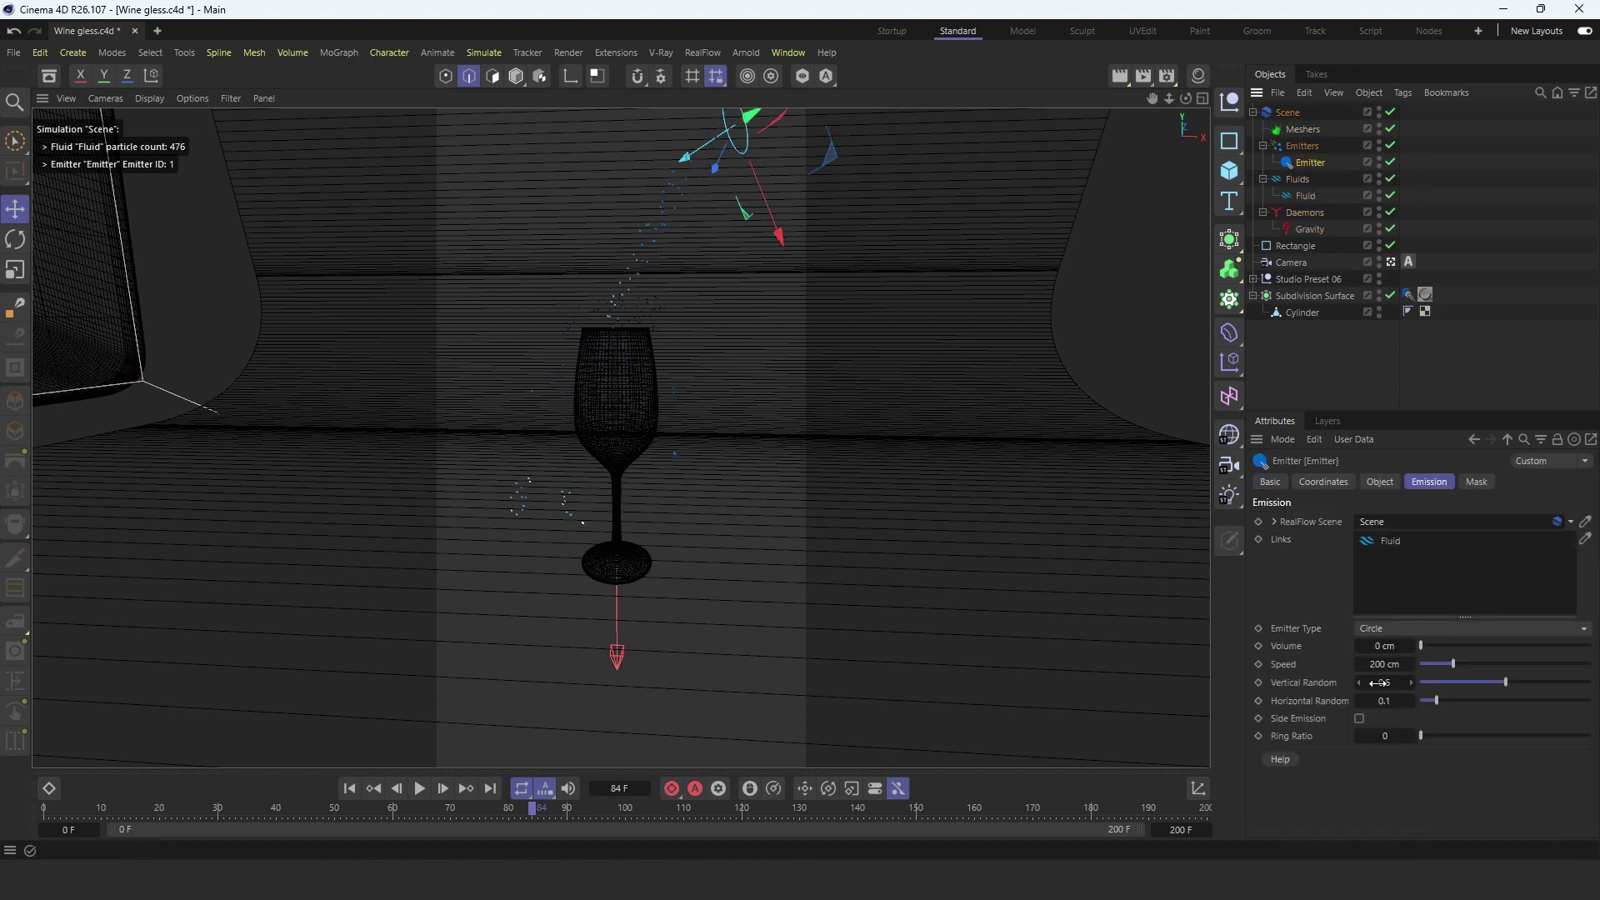
left_click(1305, 195)
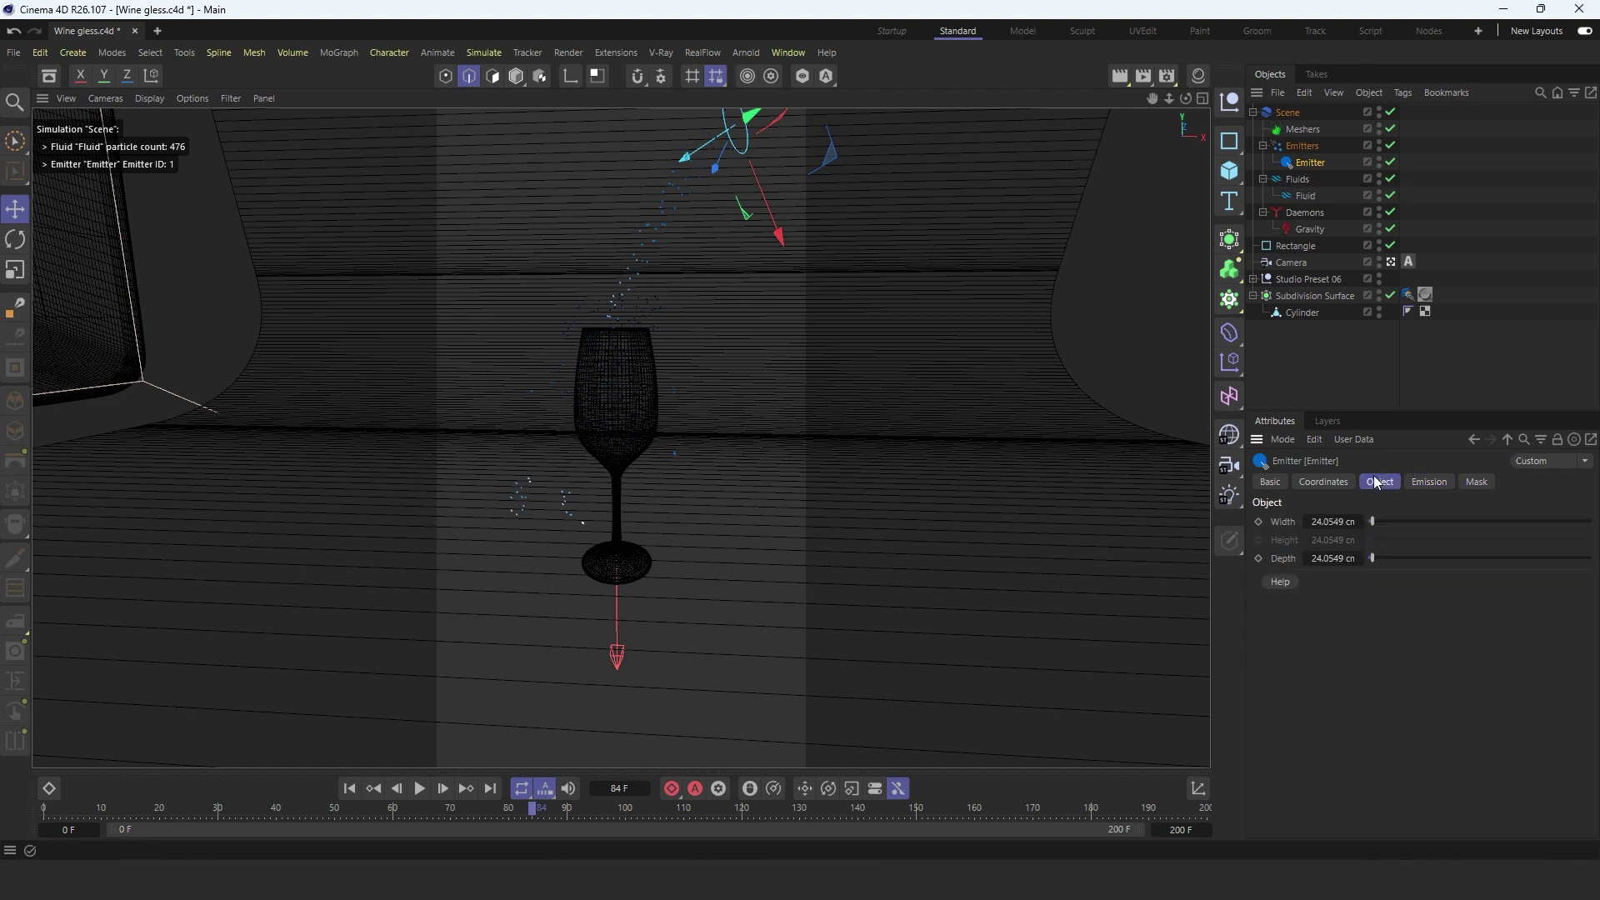
left_click(1298, 180)
left_click(1305, 195)
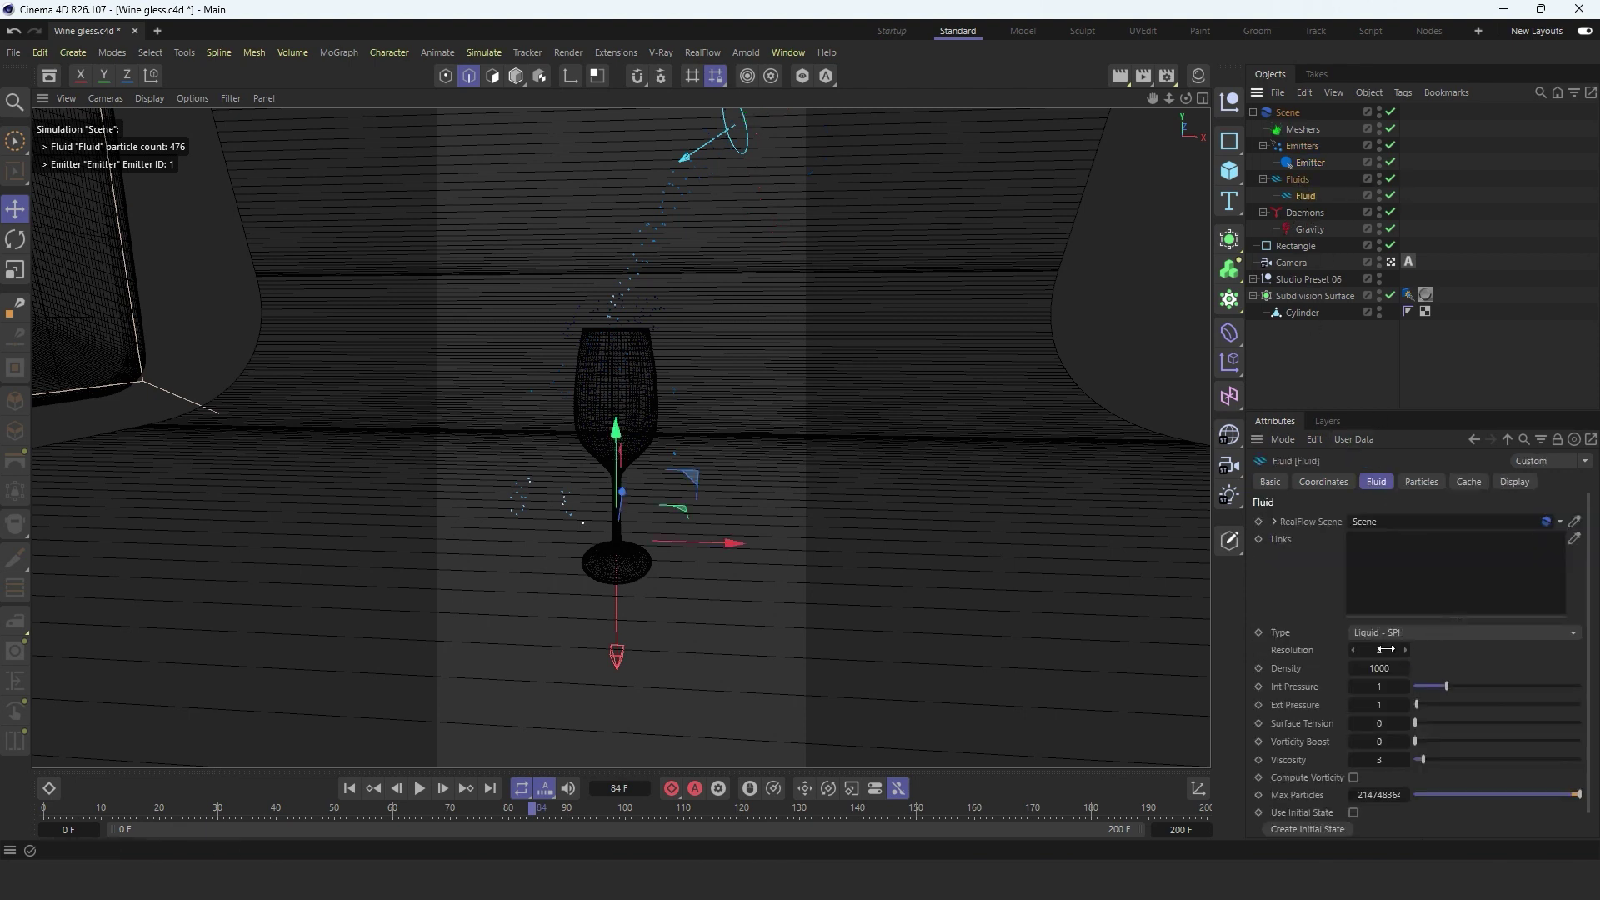
Step: Set the Fluid Resolution to 5 and replay the simulation from the start
left_click(1379, 650)
left_click(338, 804)
left_click(419, 789)
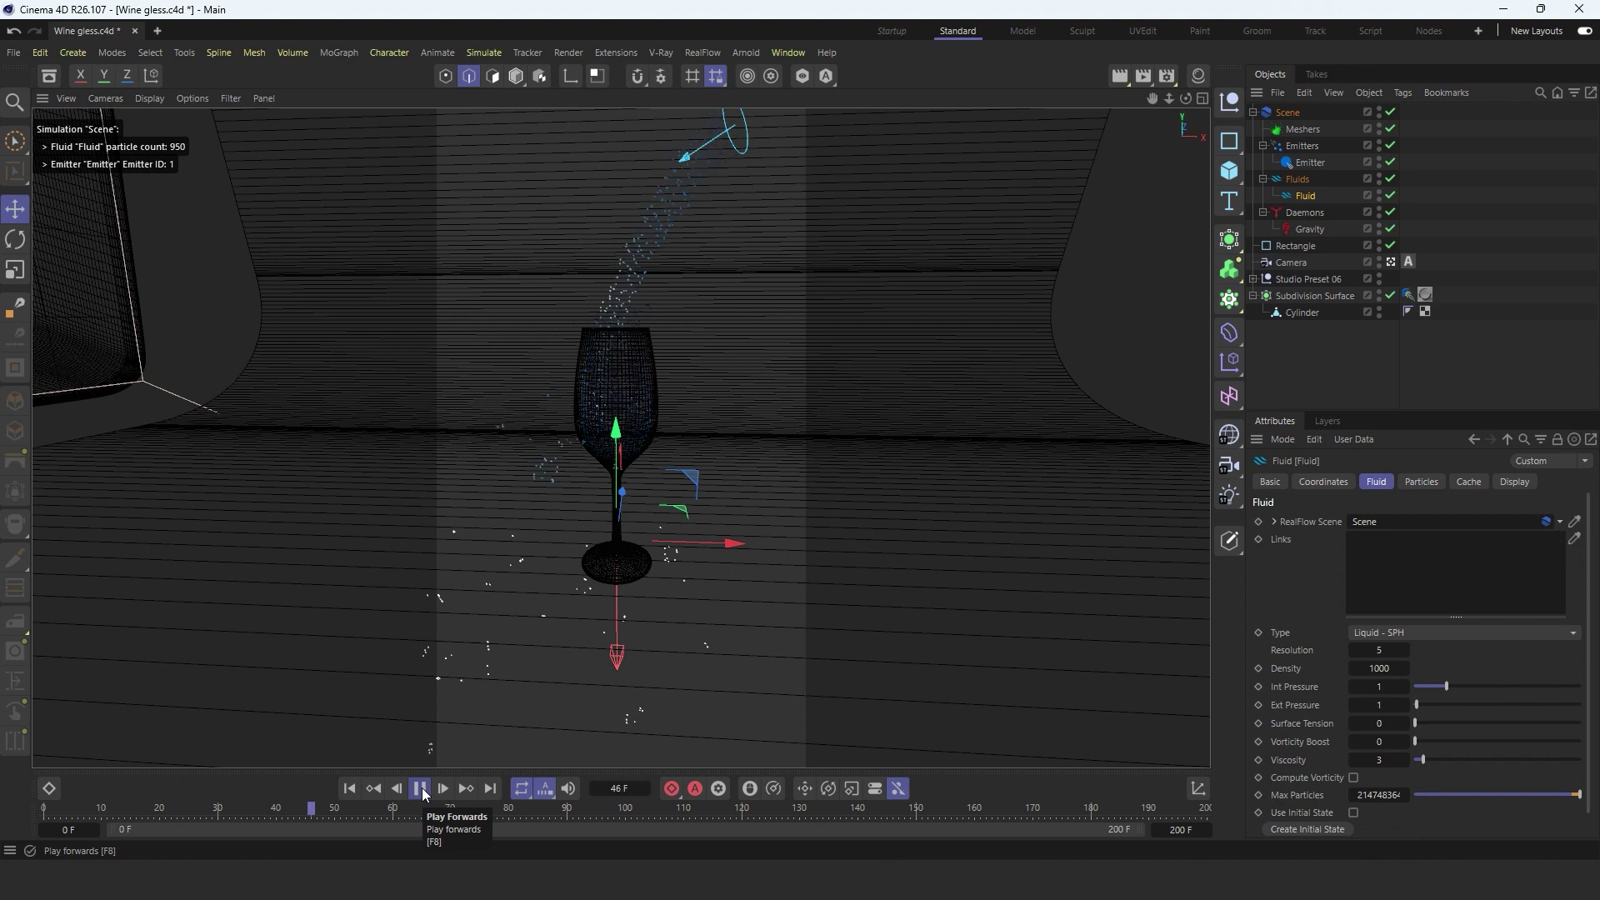
left_click(1309, 162)
key("t")
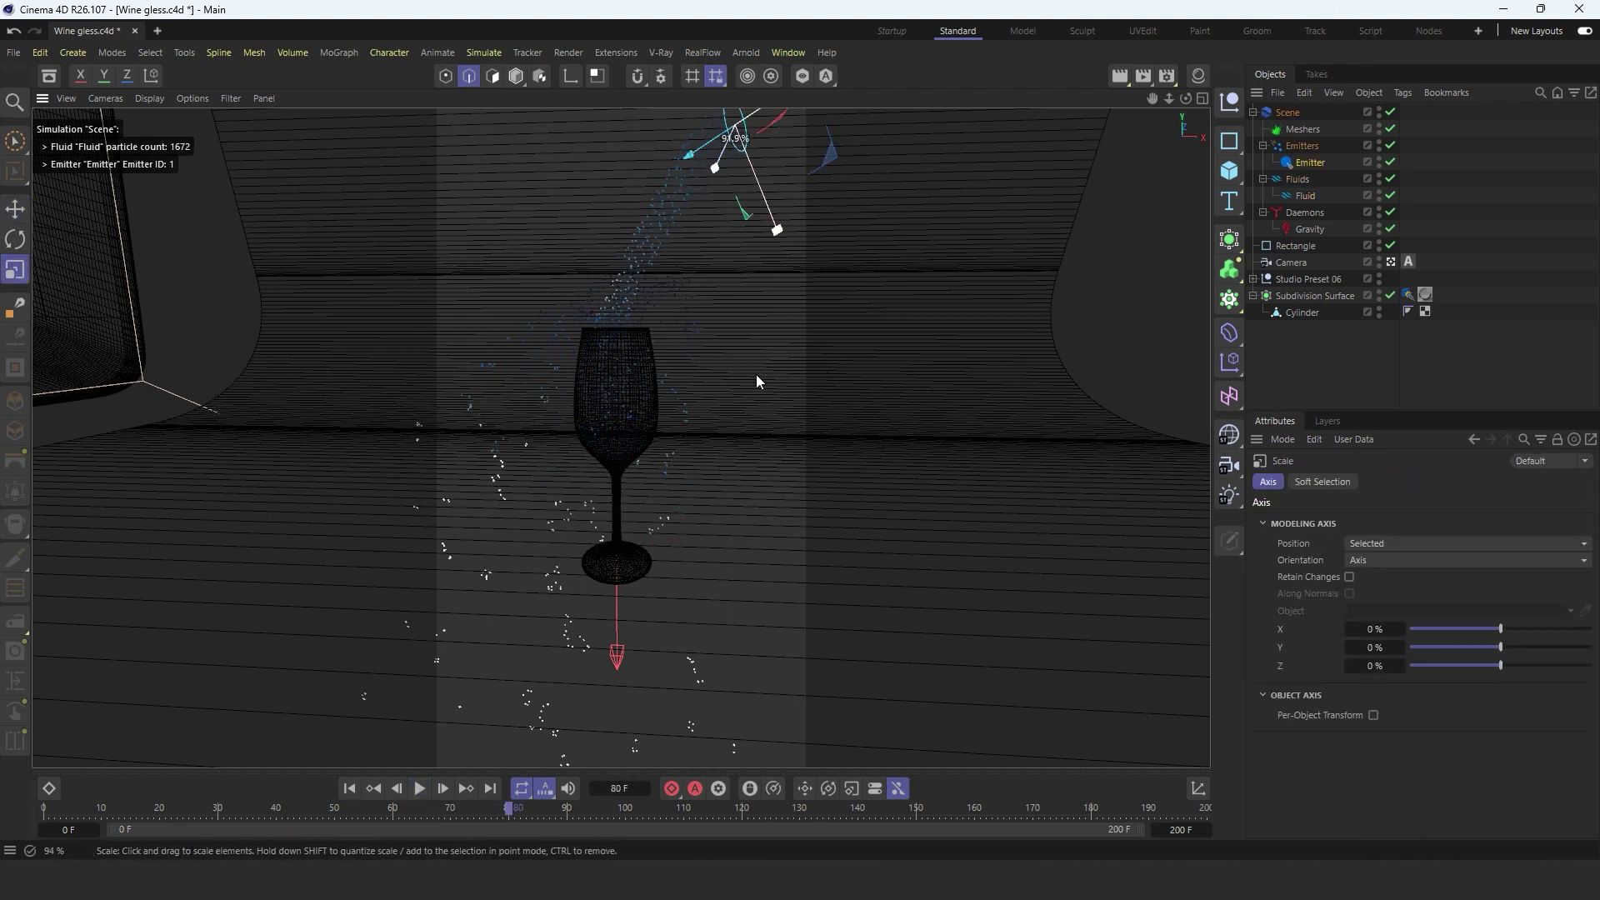
left_click(349, 788)
left_click(419, 788)
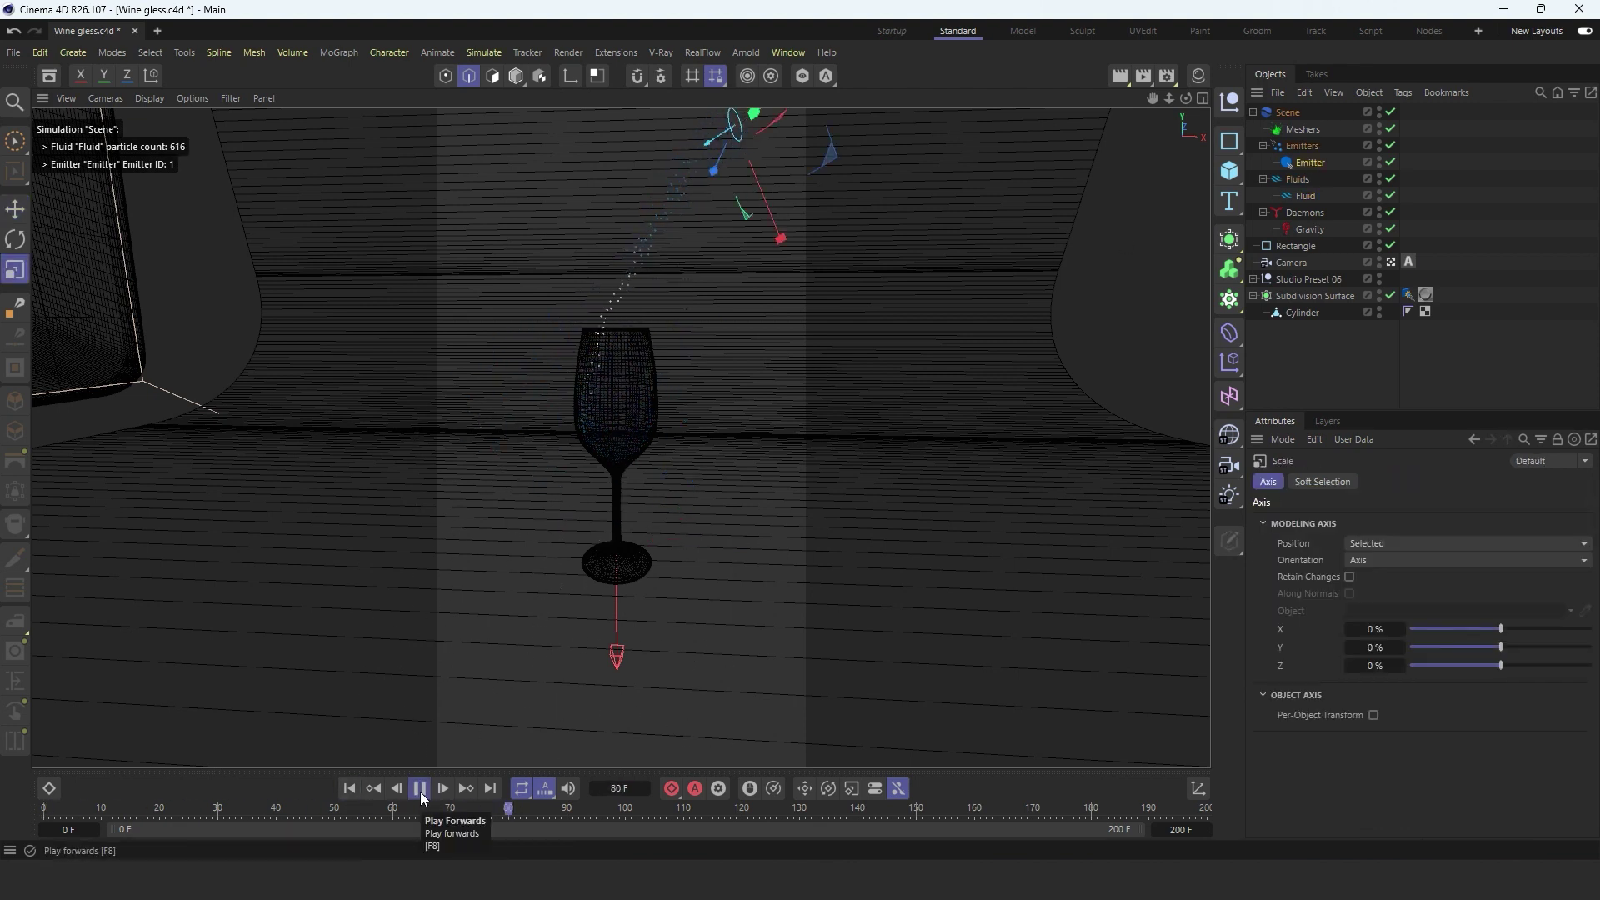
left_click(420, 788)
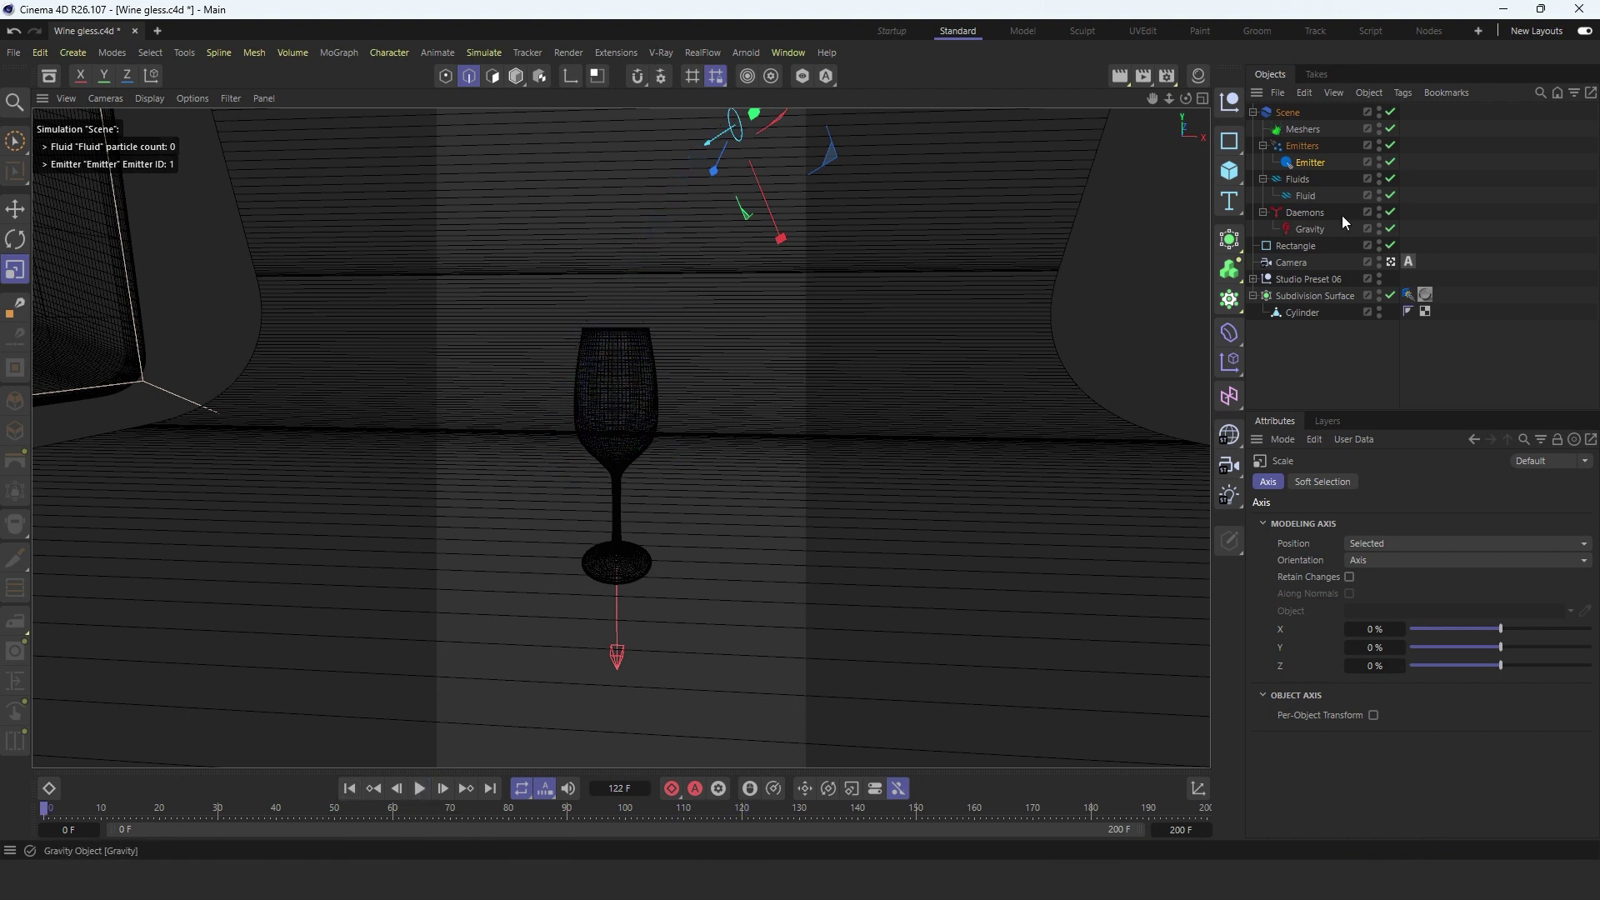
Step: Set the Fluid's Ext Pressure to 0 and play the simulation again
left_click(1305, 196)
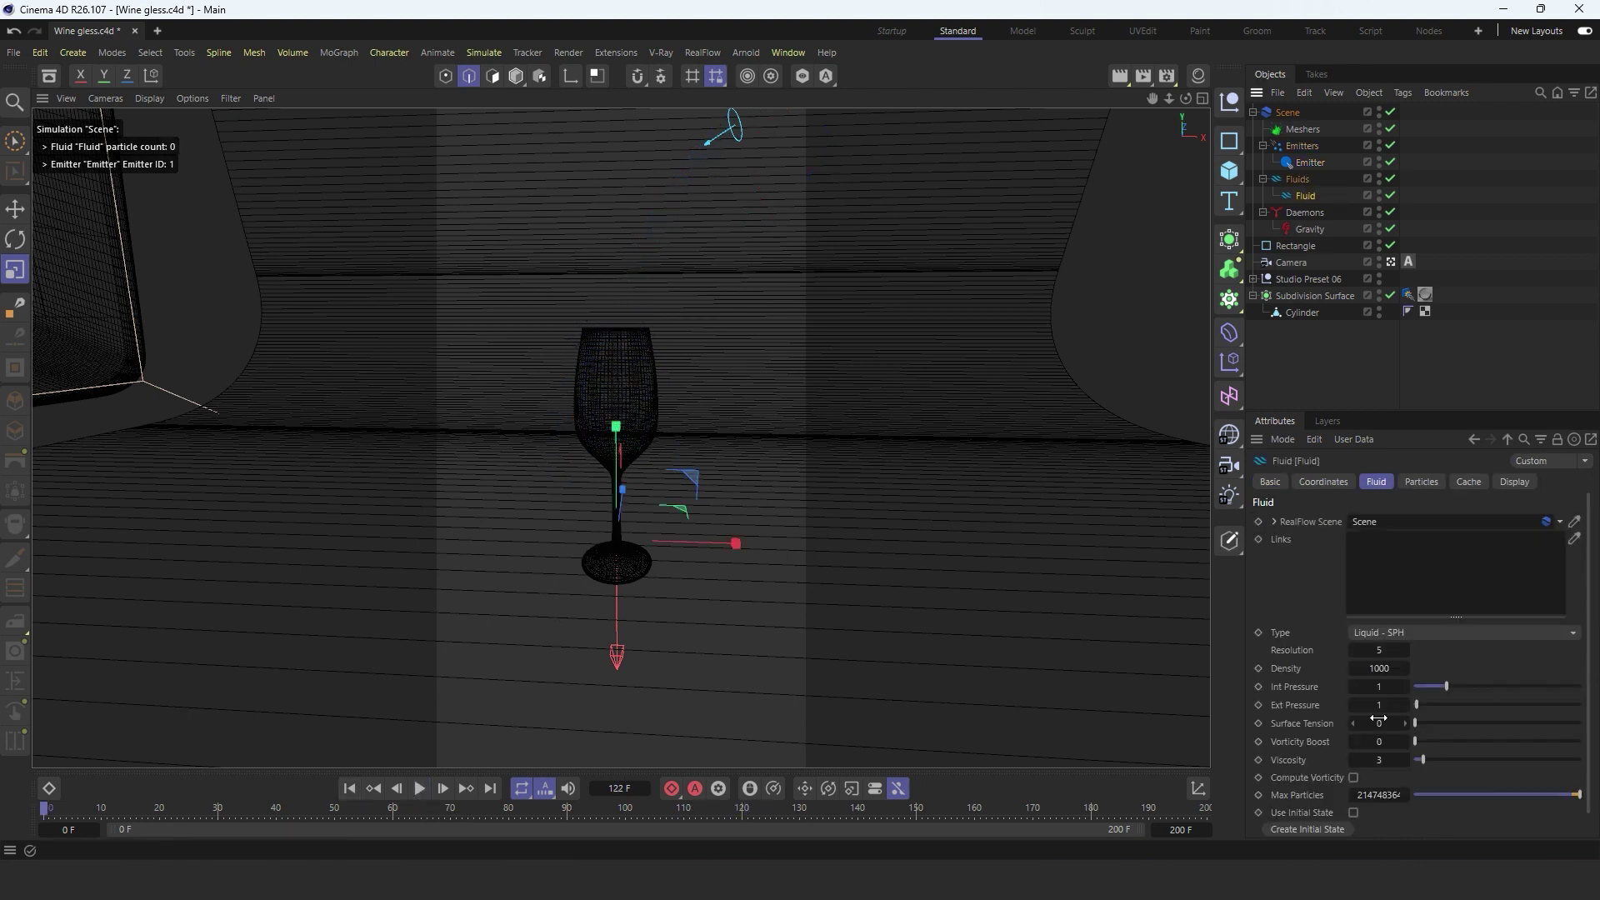
left_click(1379, 708)
left_click(420, 788)
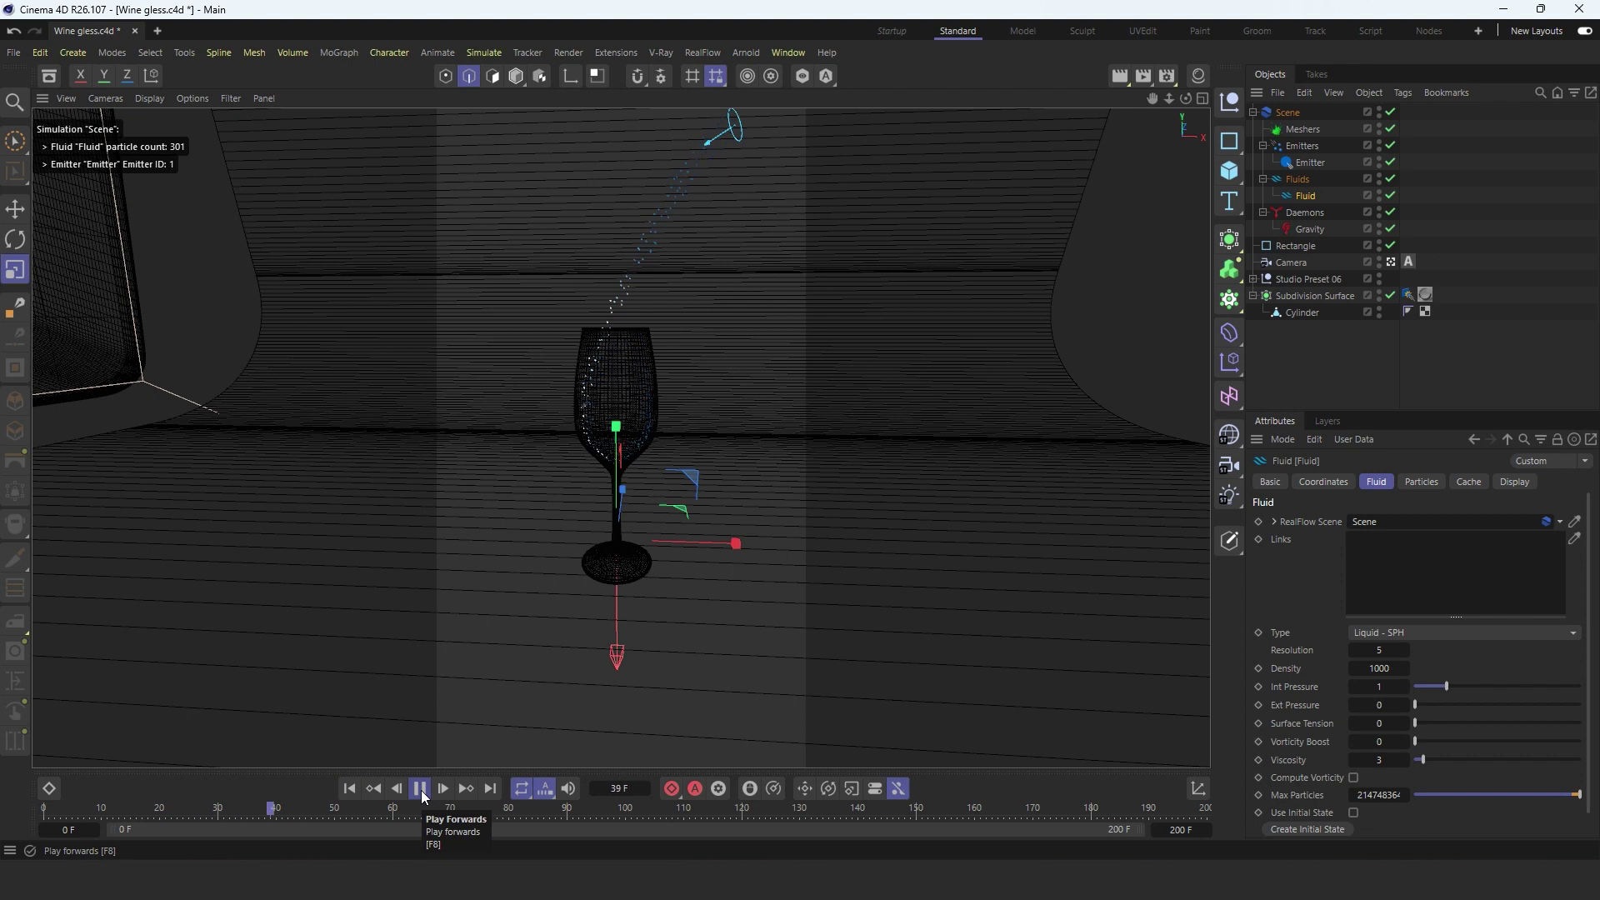
Step: Restart the pour from the beginning and review the fluid's particle settings
left_click(421, 789)
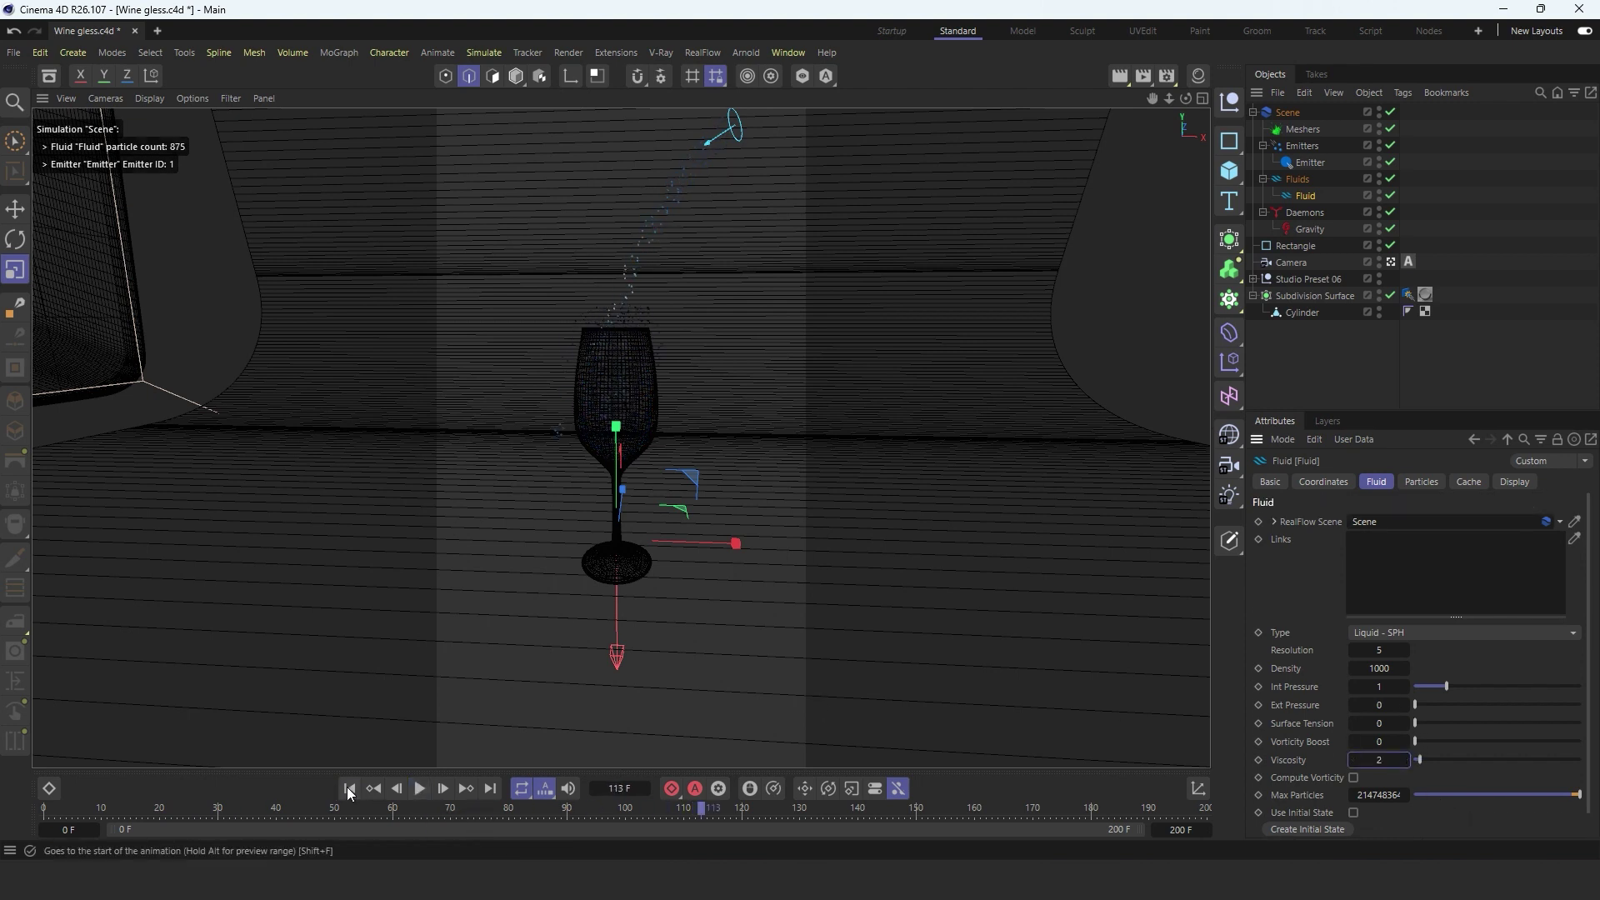
left_click(419, 788)
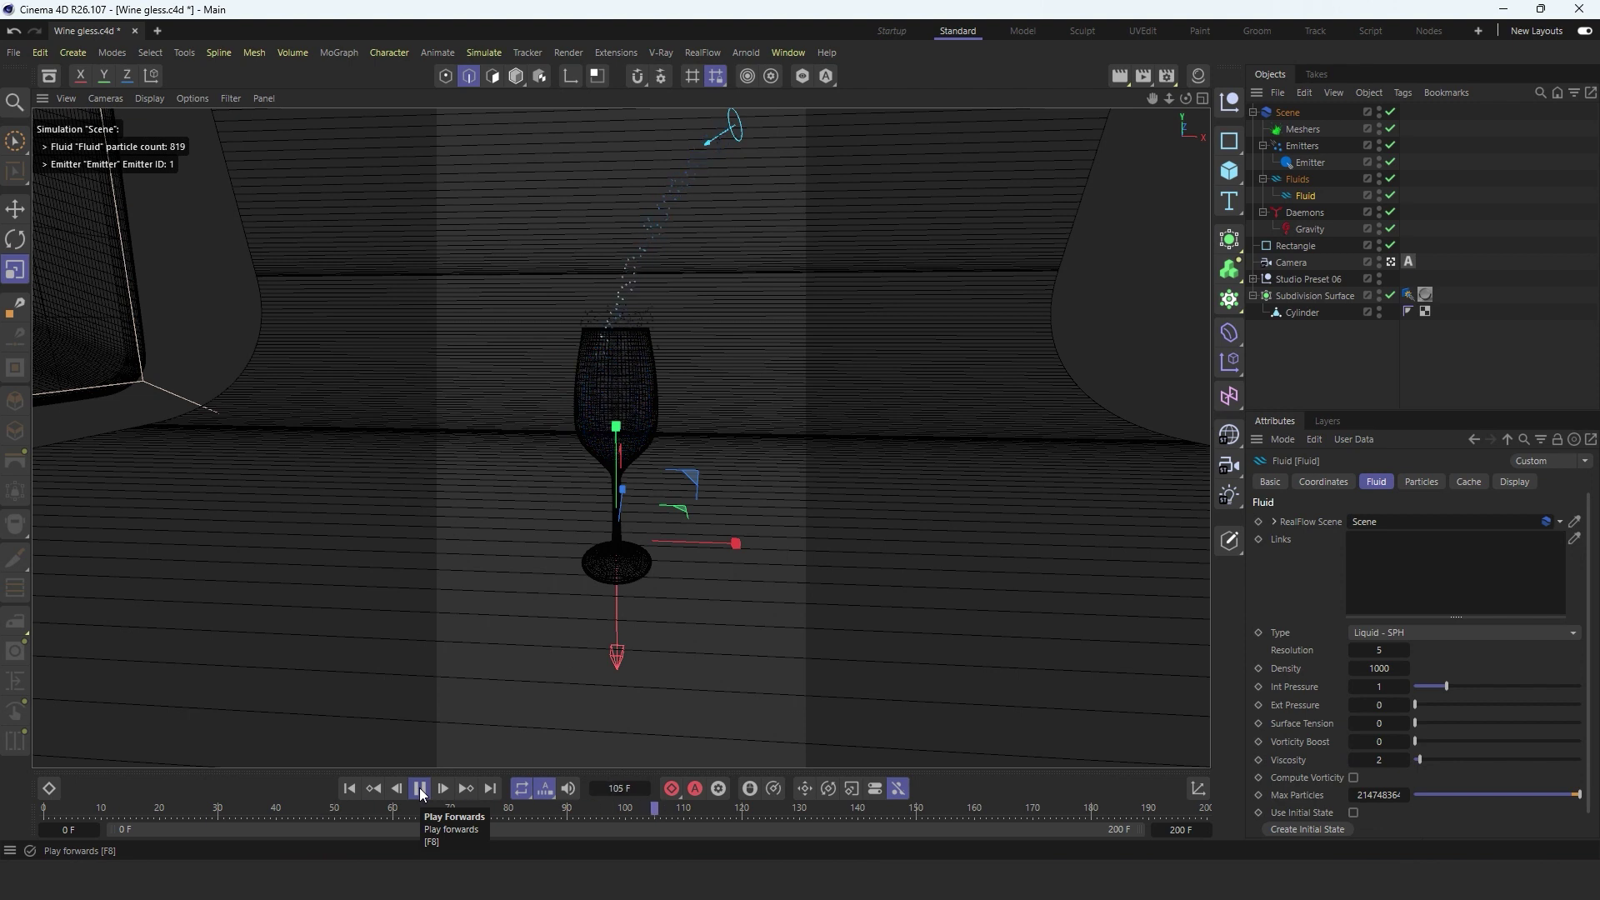
left_click(1422, 482)
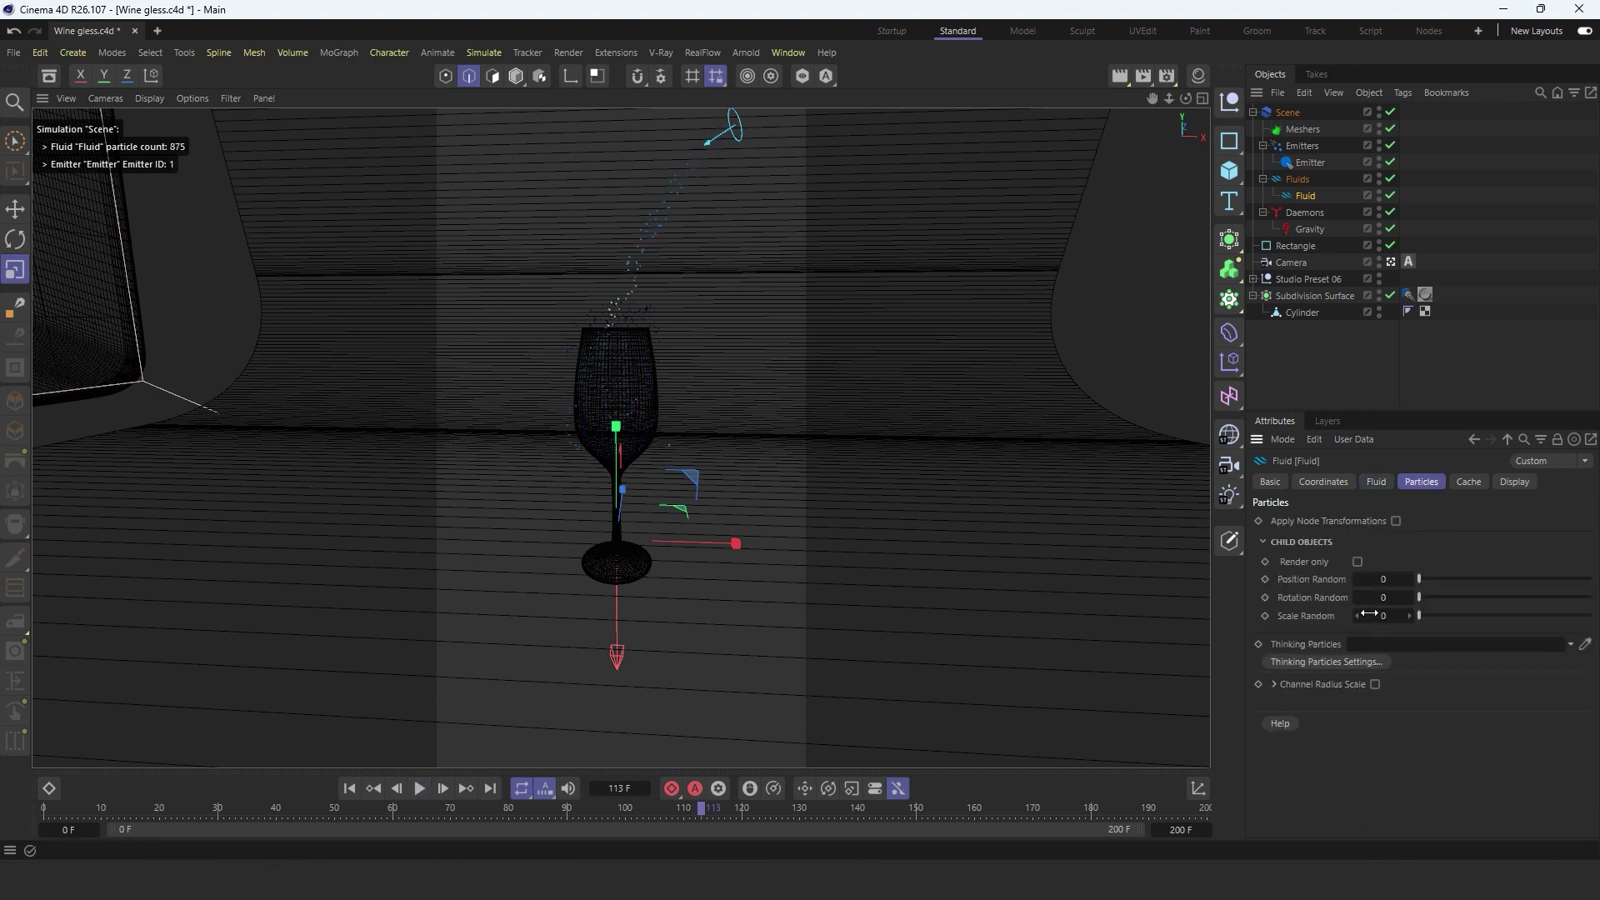
Step: Raise the Emitter's emission Speed to 200 cm
left_click(1310, 163)
left_click(1323, 481)
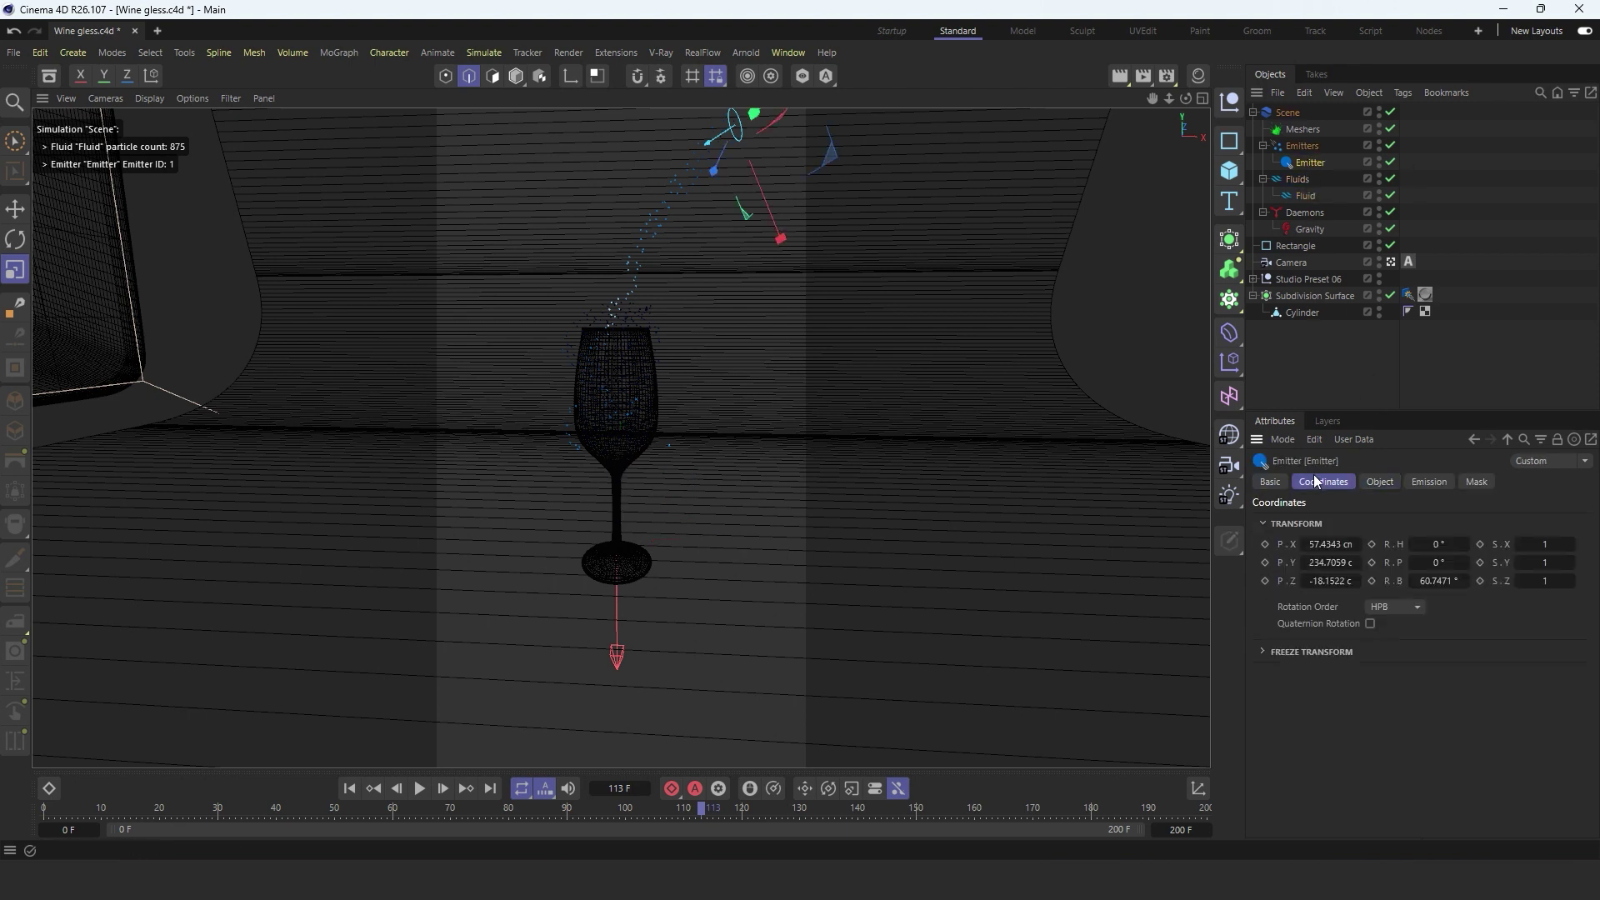
left_click(1409, 483)
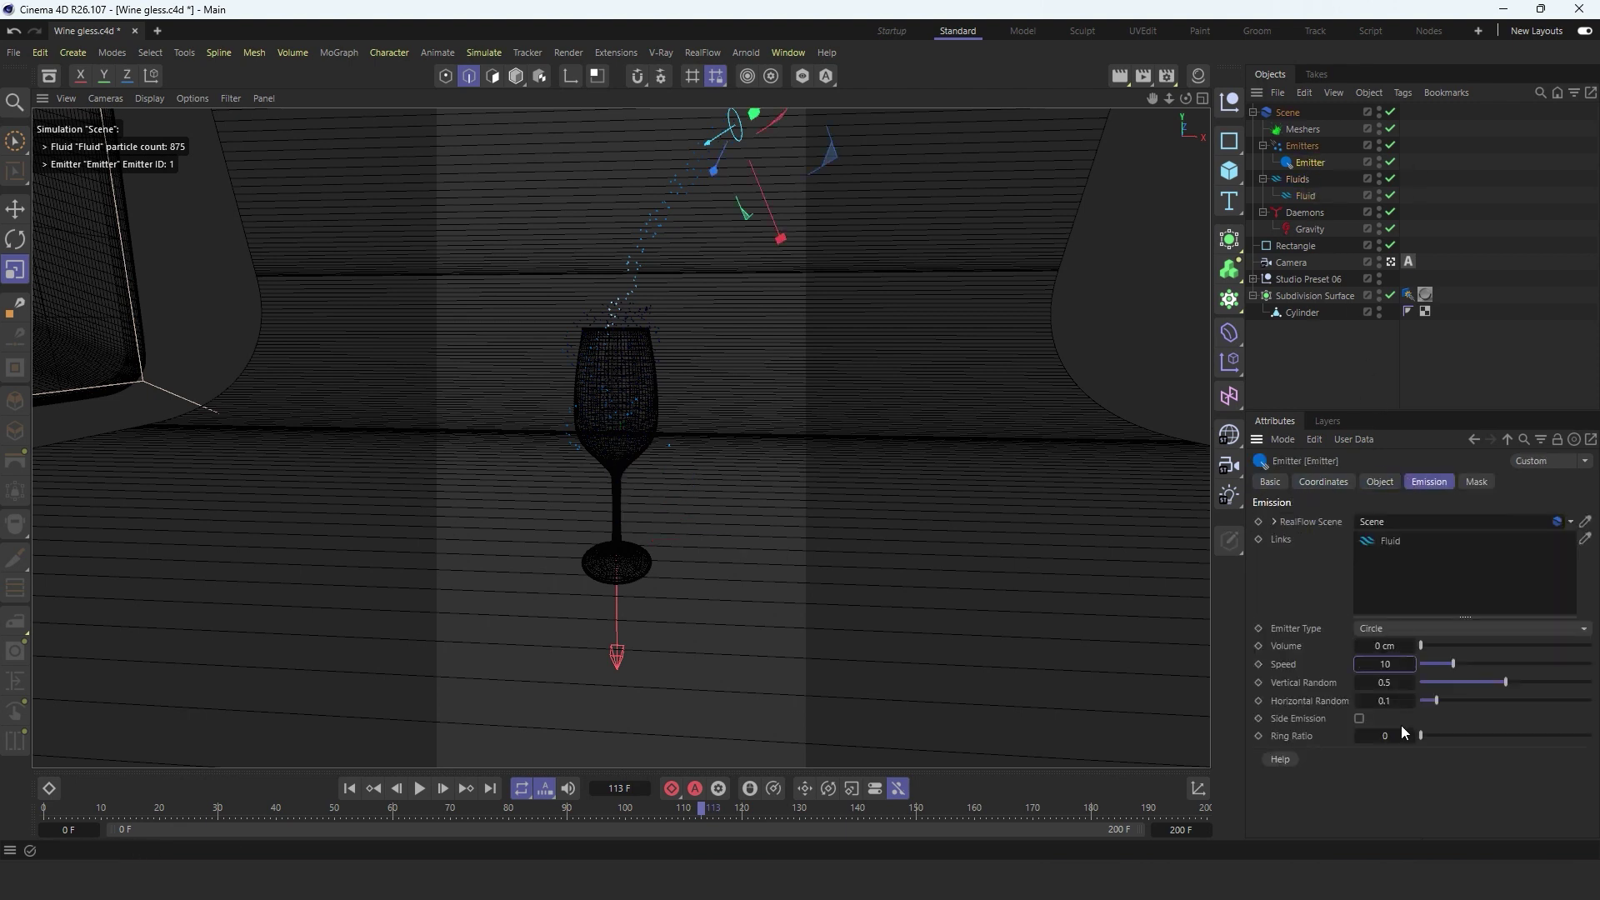
left_click(419, 788)
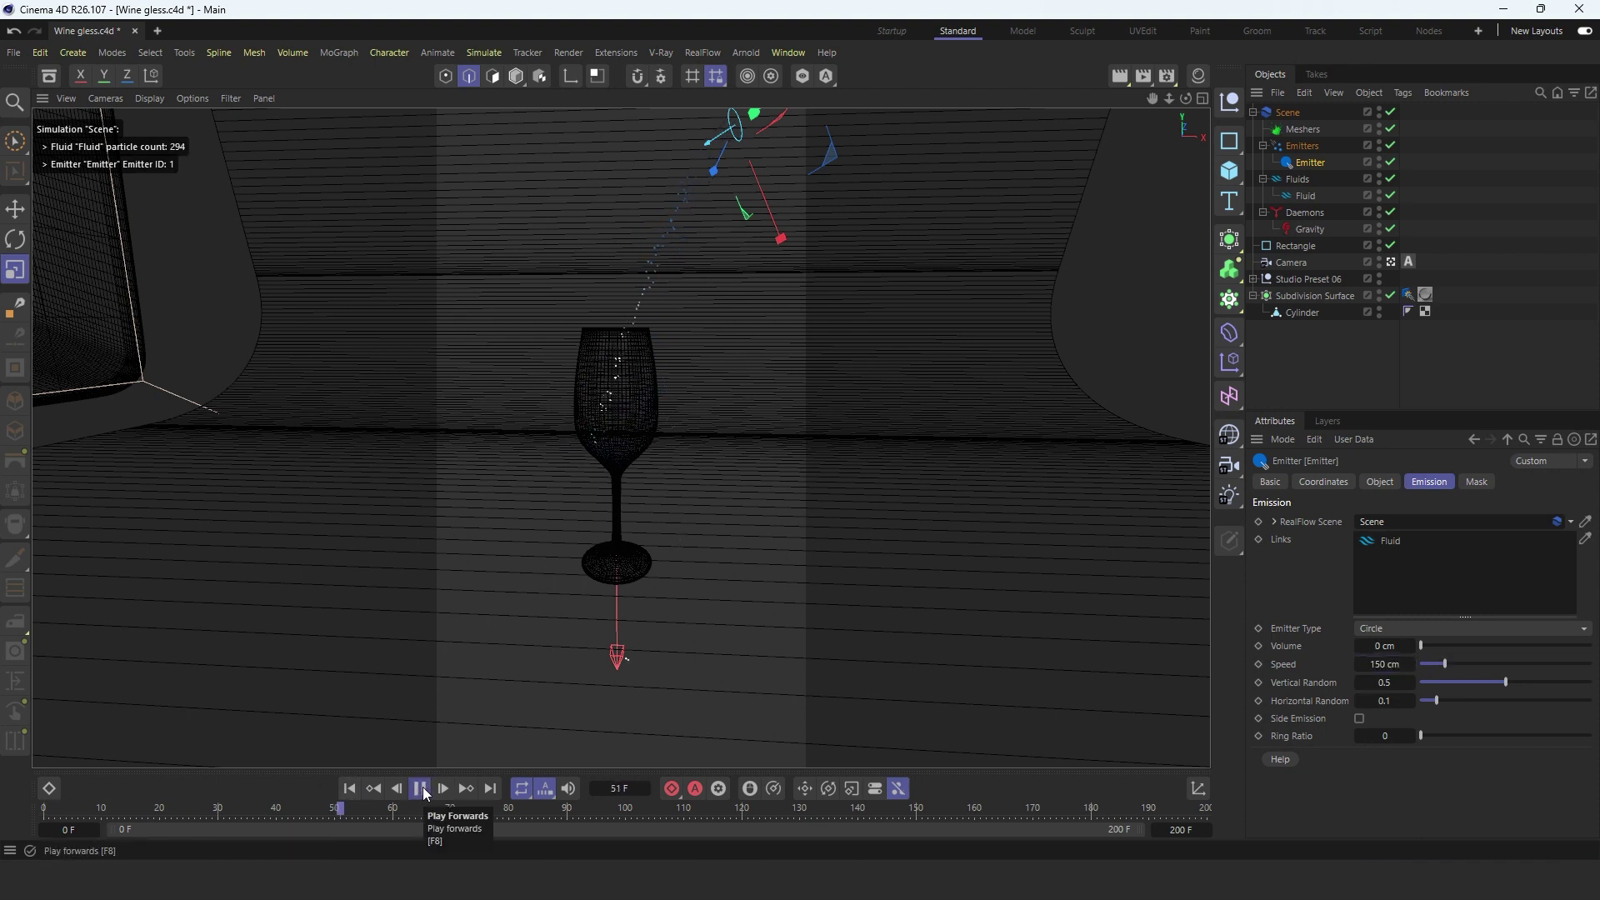
left_click_drag(1364, 674, 1383, 673)
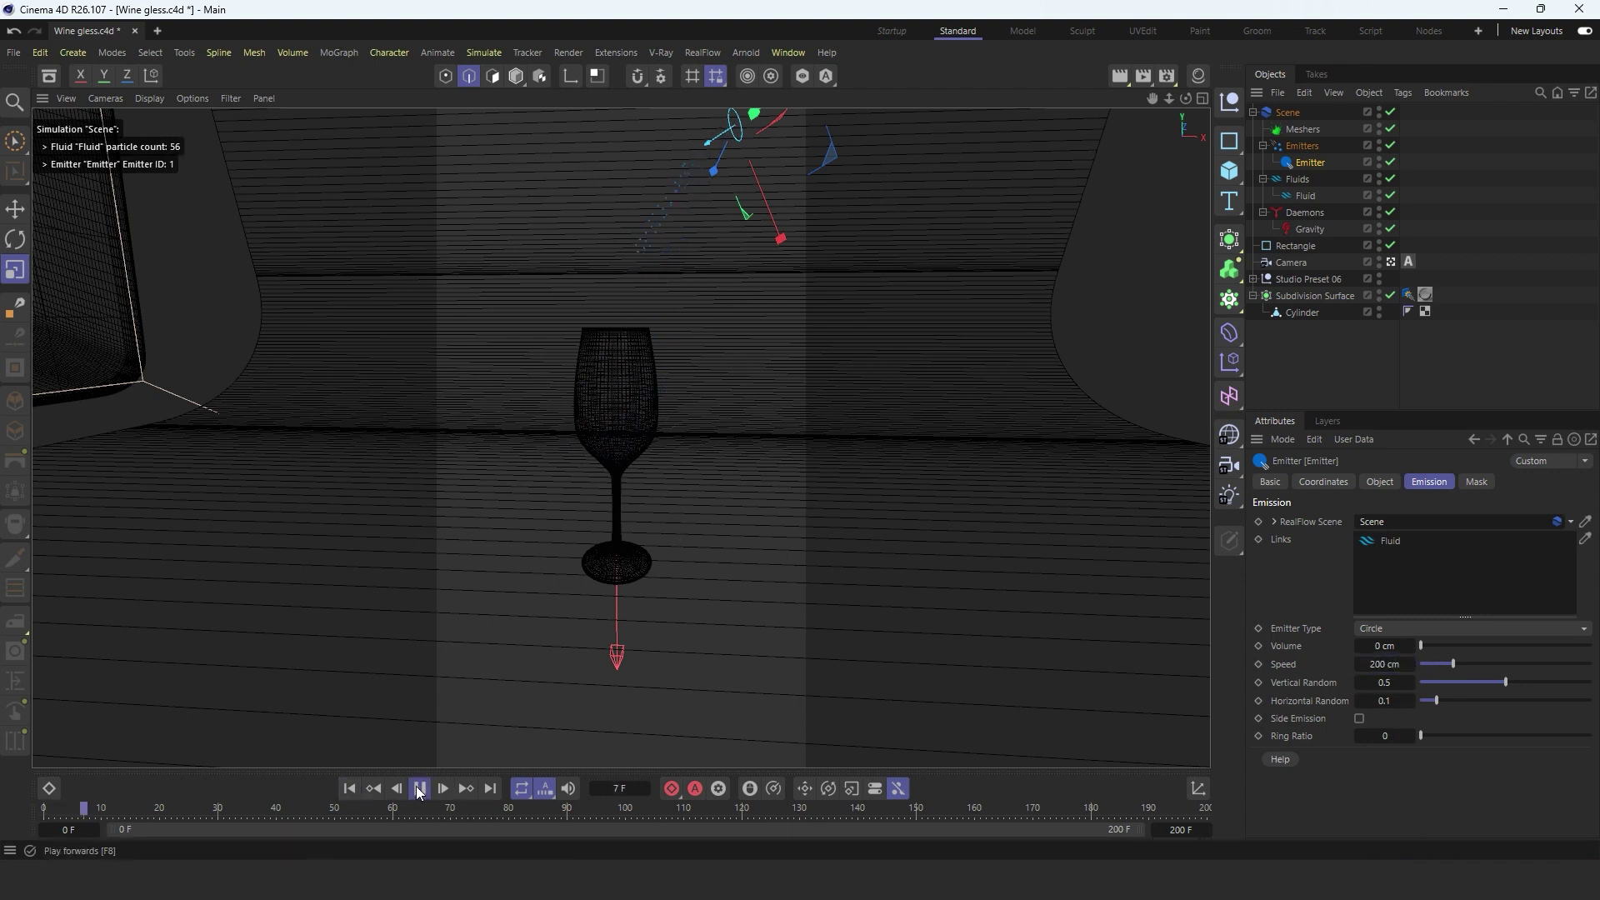
Step: Set the emitter's Vertical Random to 0 and replay the pour
double_click(1383, 683)
type("0")
key("Return")
left_click(418, 788)
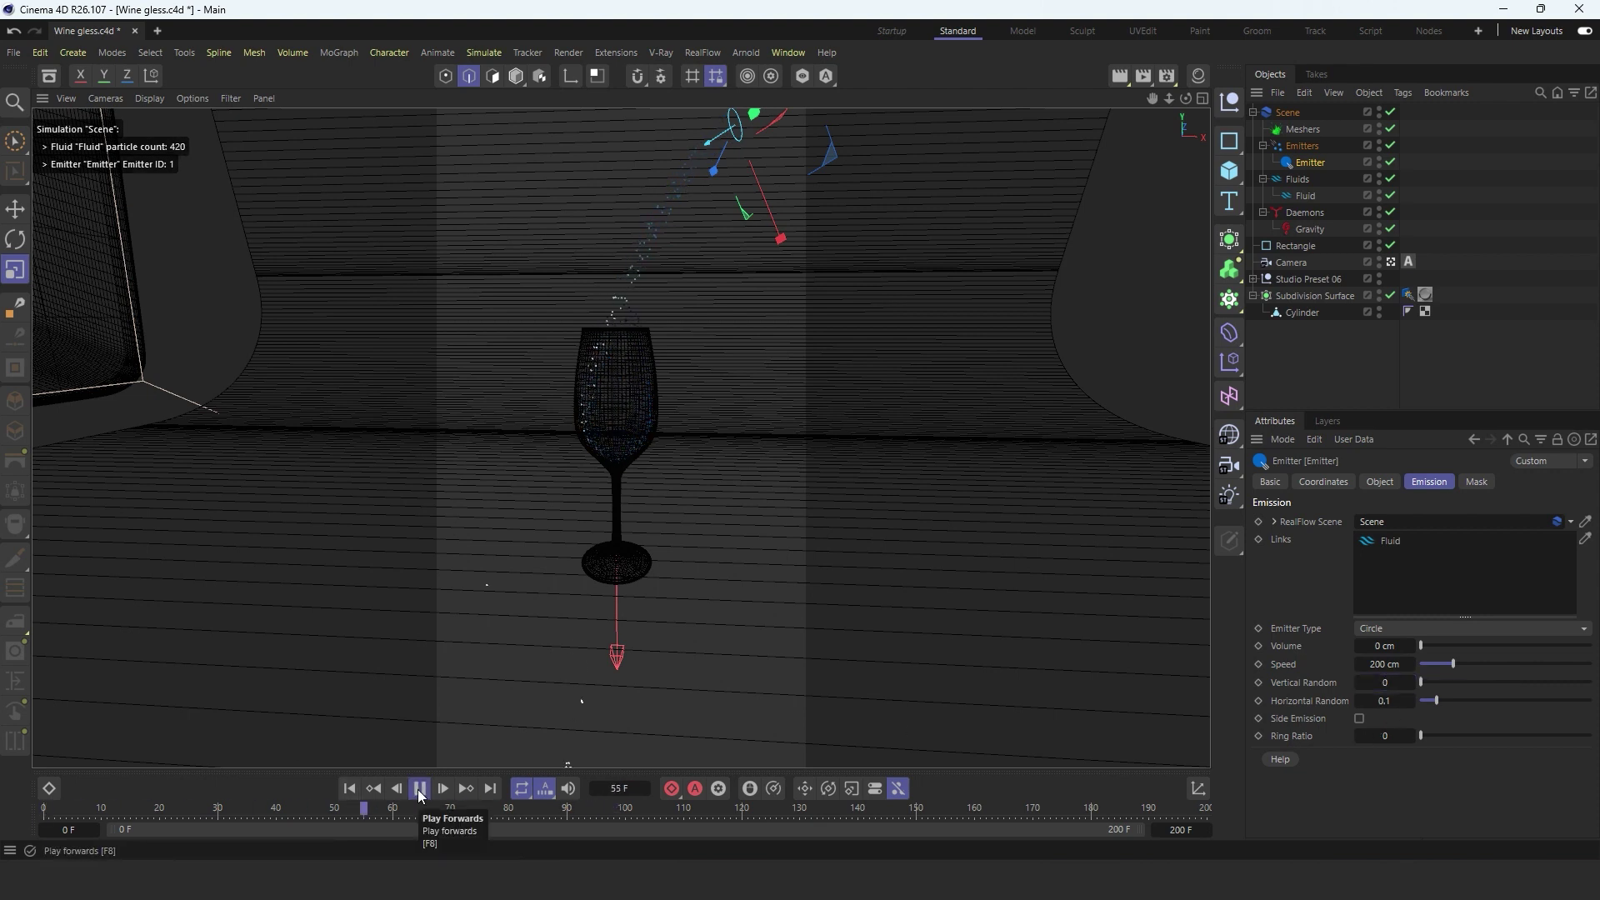
left_click(418, 789)
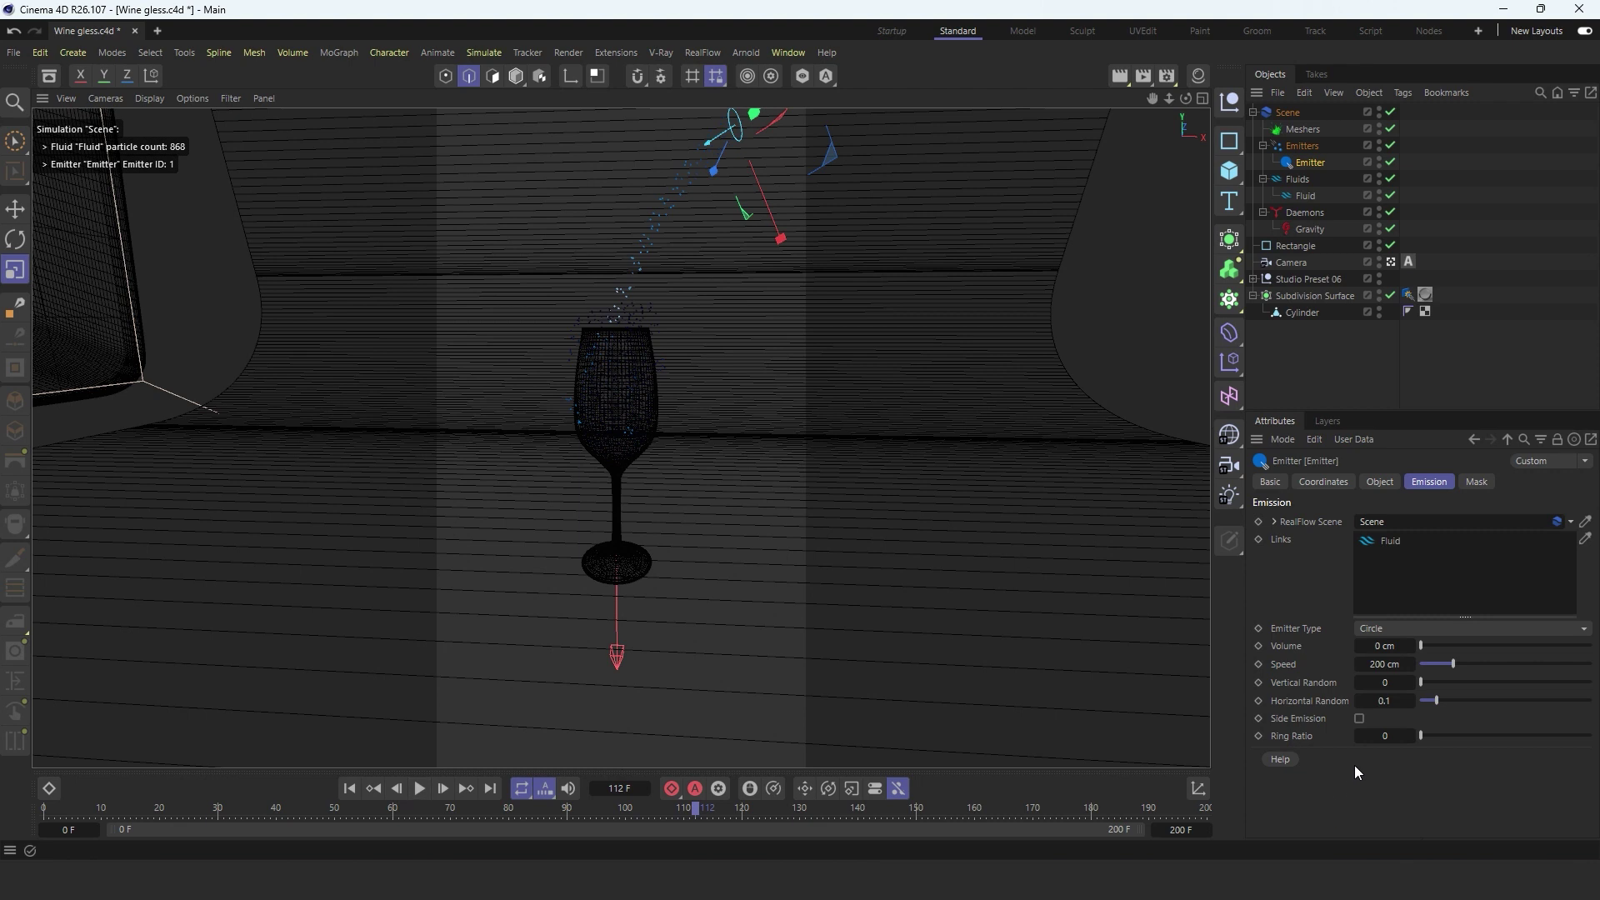